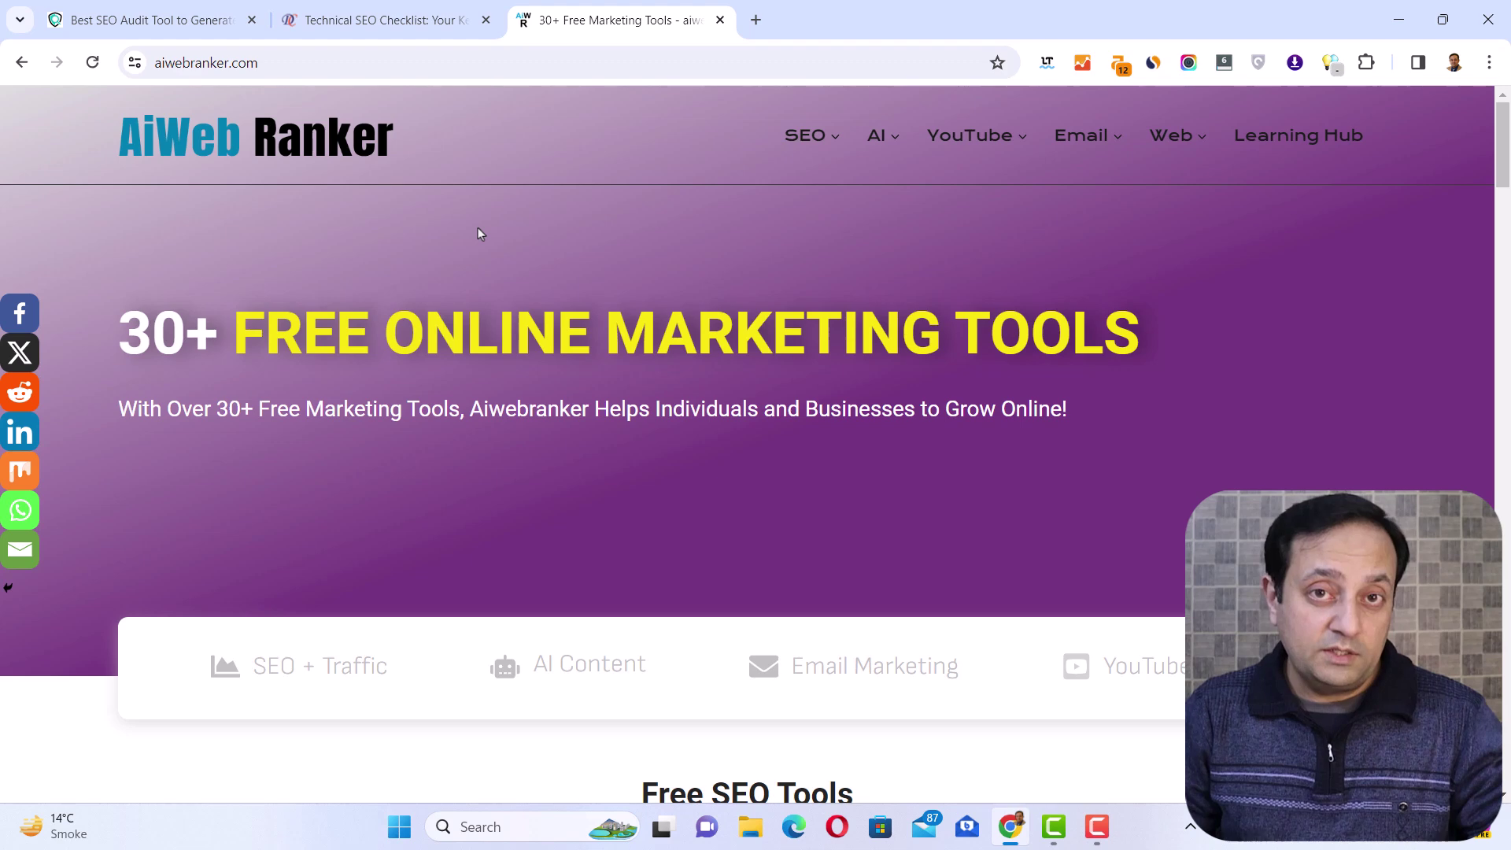
- Generate keyword ideas for 'Dog training tips' with United States as the target location
scroll(813, 221, "down", 7)
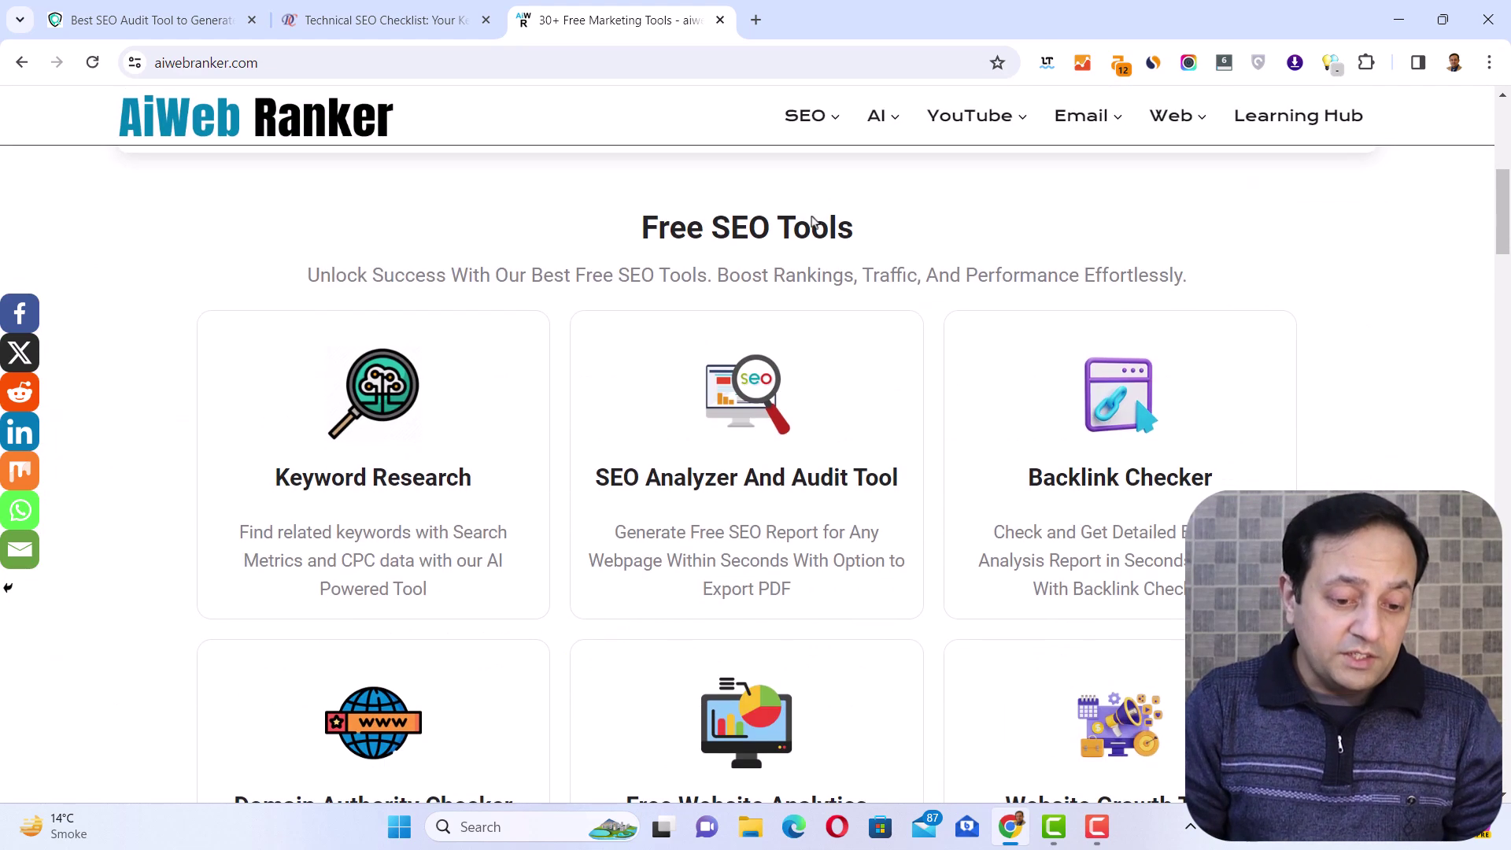
left_click(373, 470)
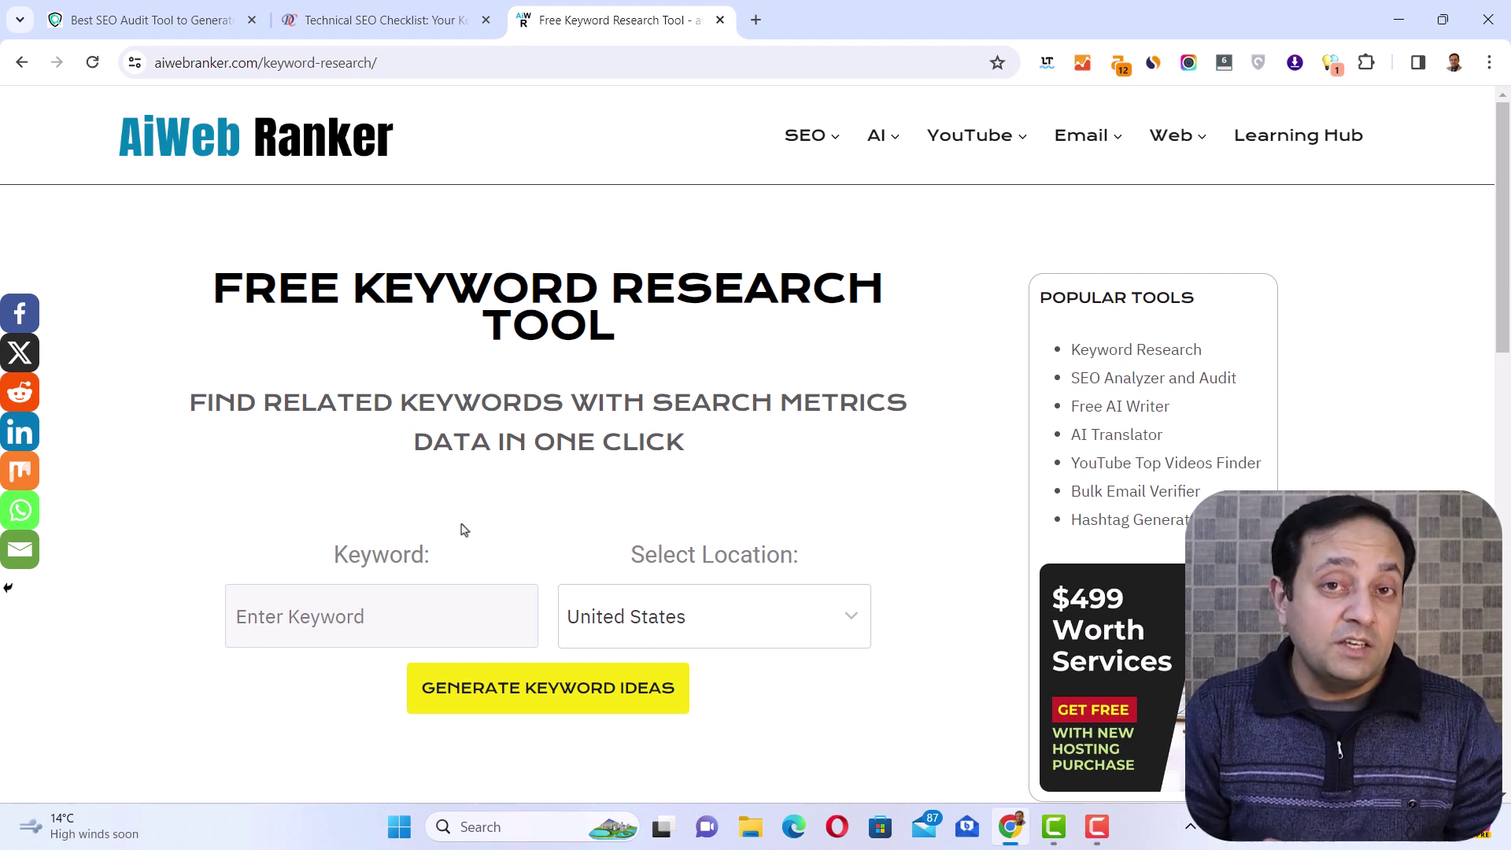
left_click(378, 618)
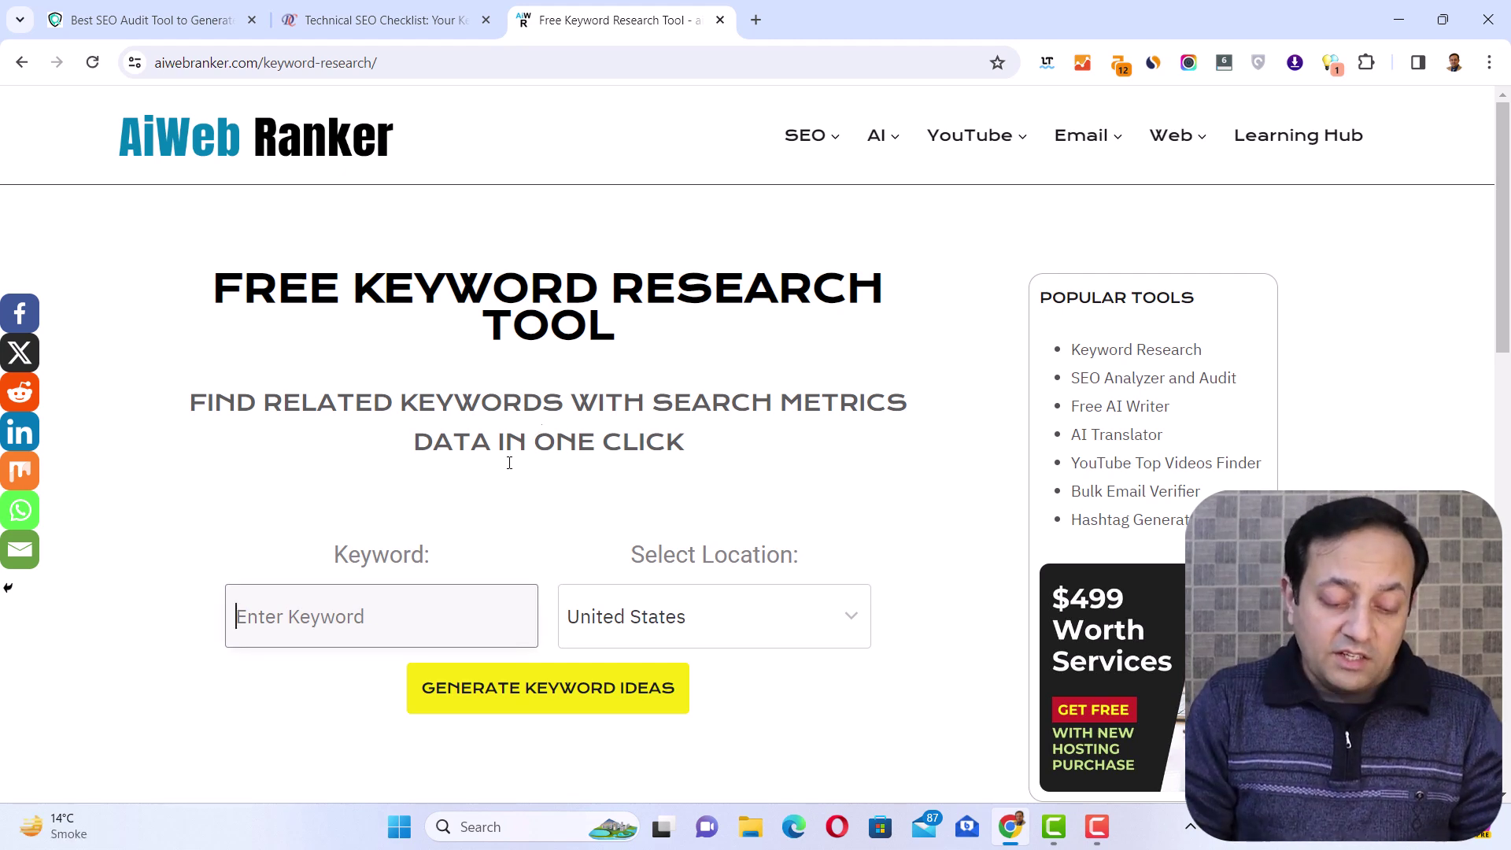
left_click(390, 624)
type("Dog tra")
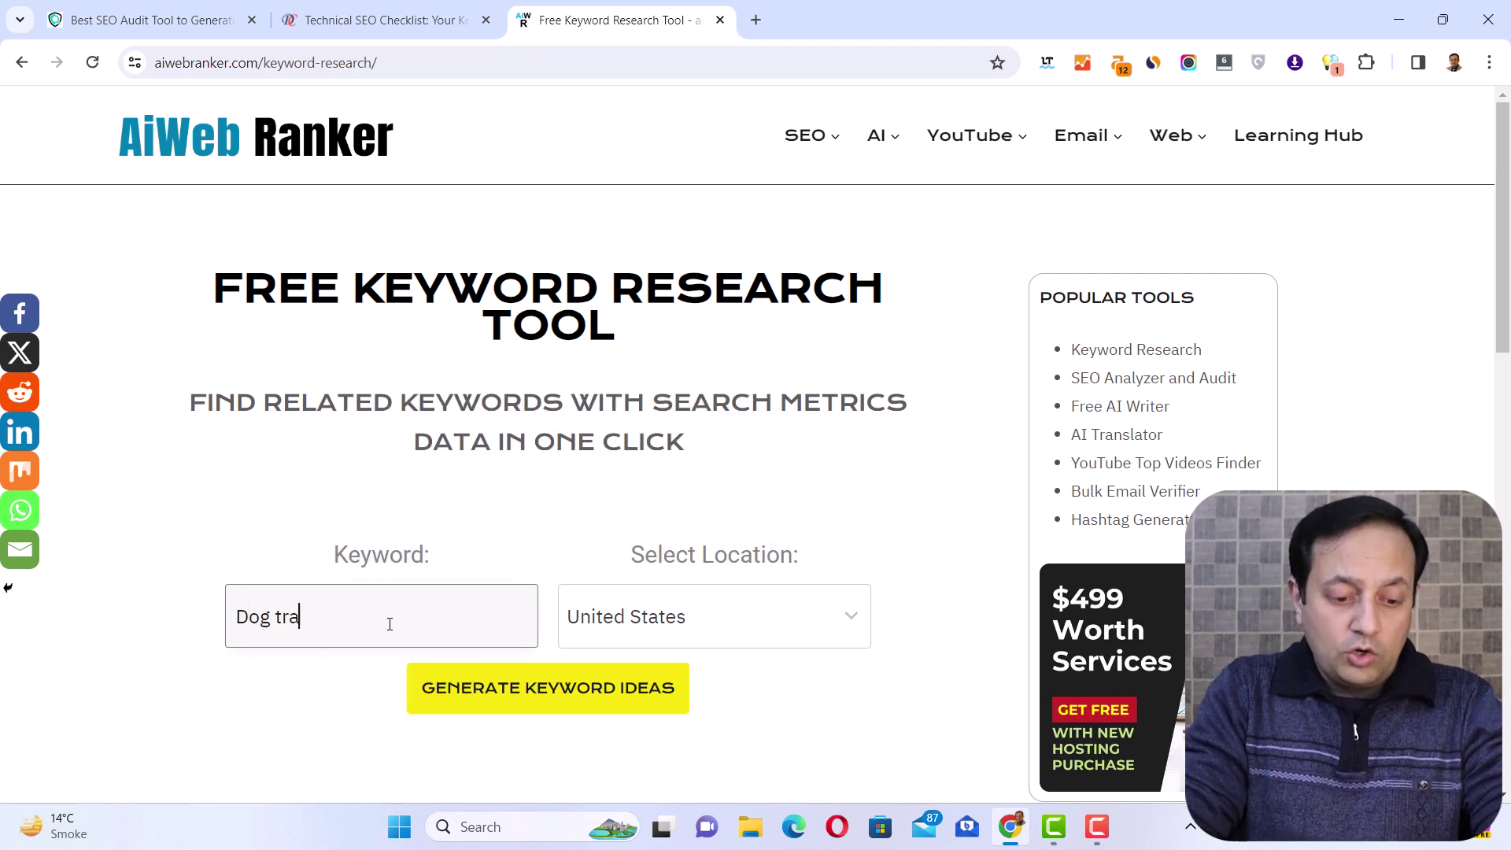
type("ining tips")
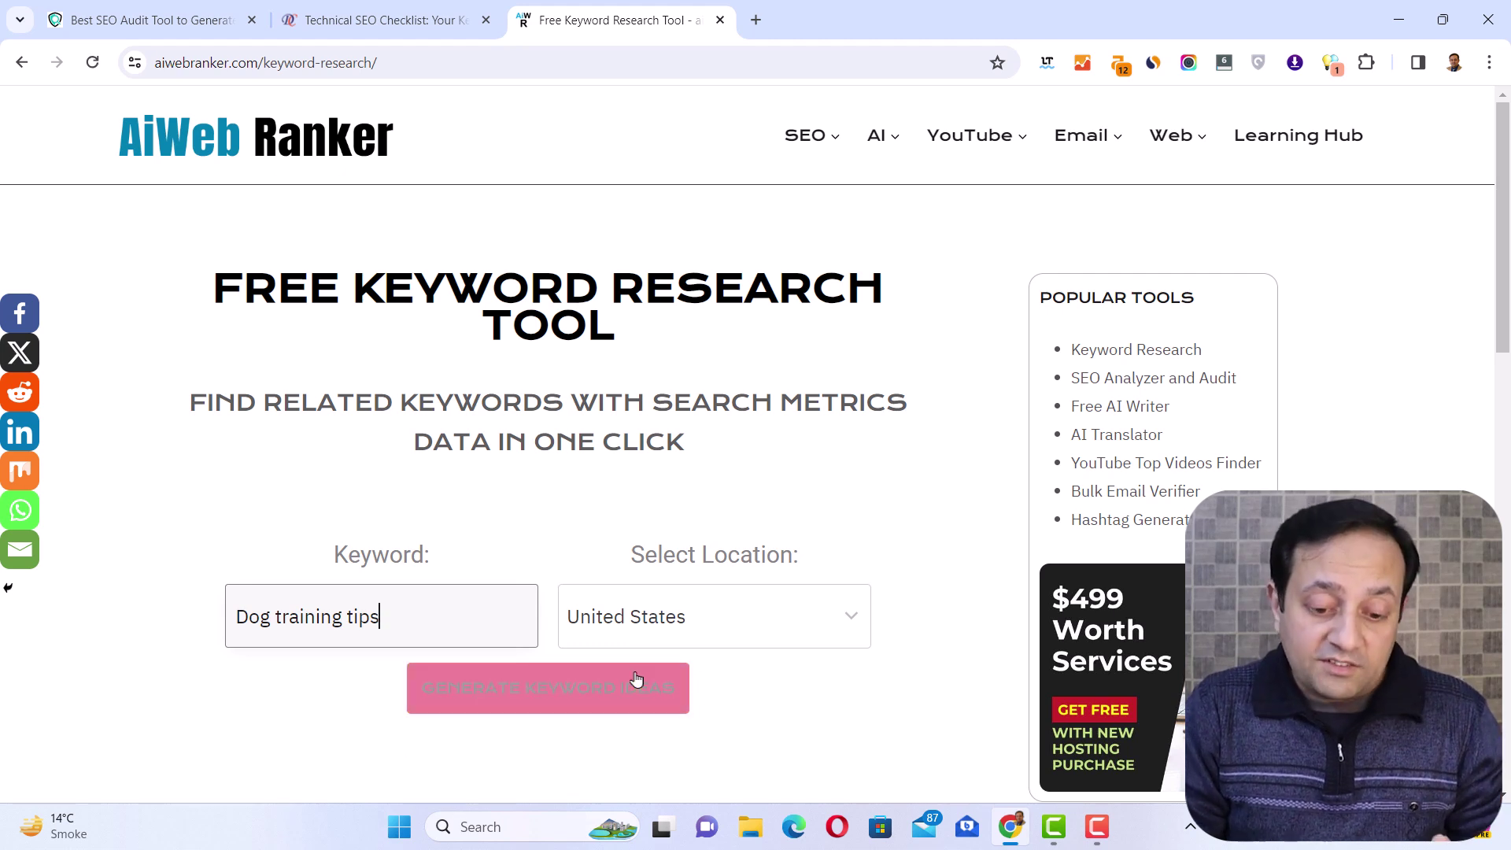
left_click(708, 631)
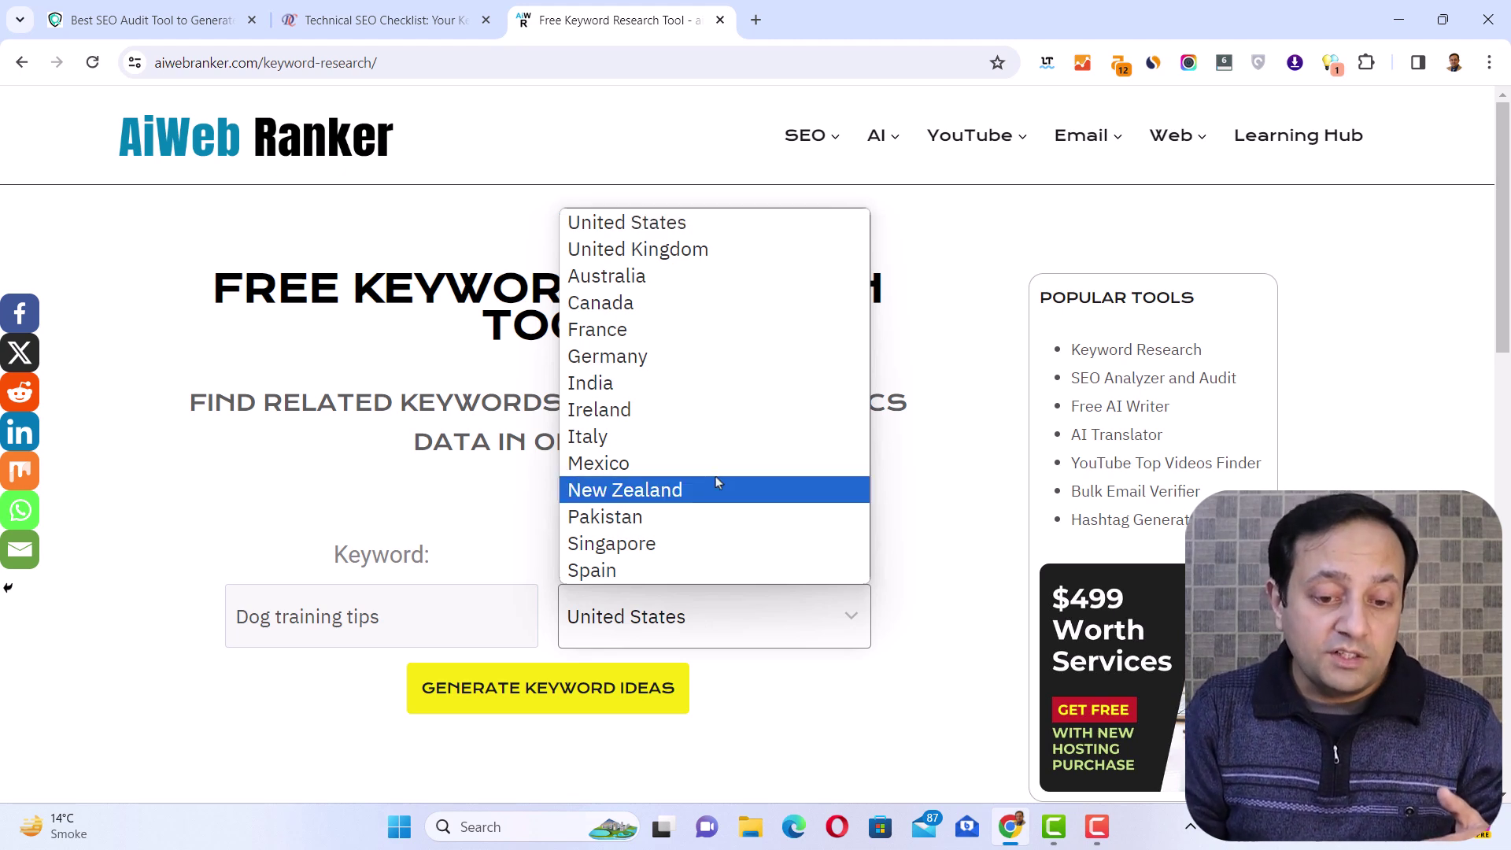
left_click(724, 230)
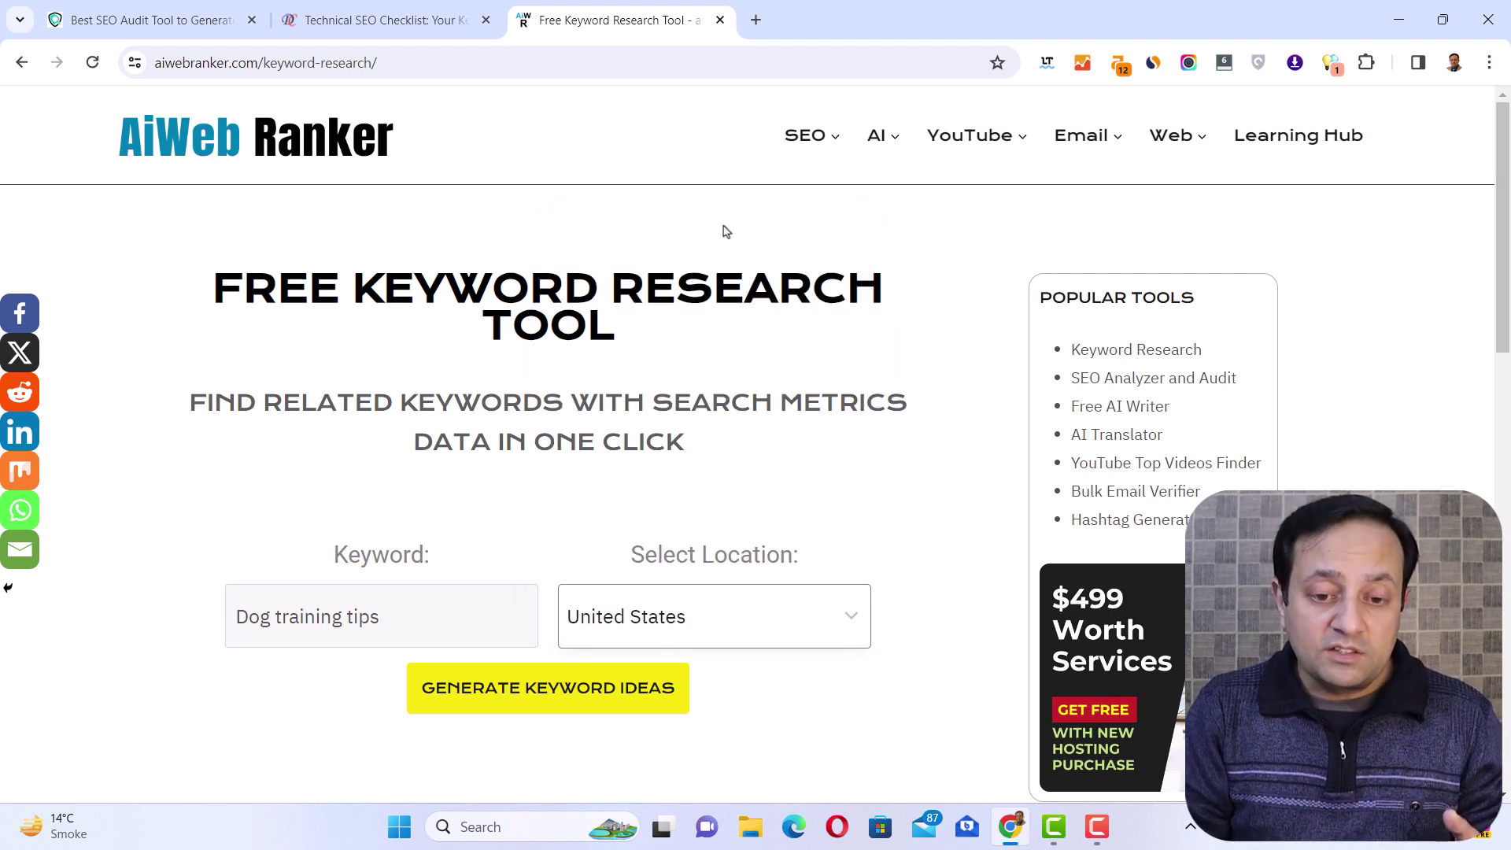
left_click(557, 706)
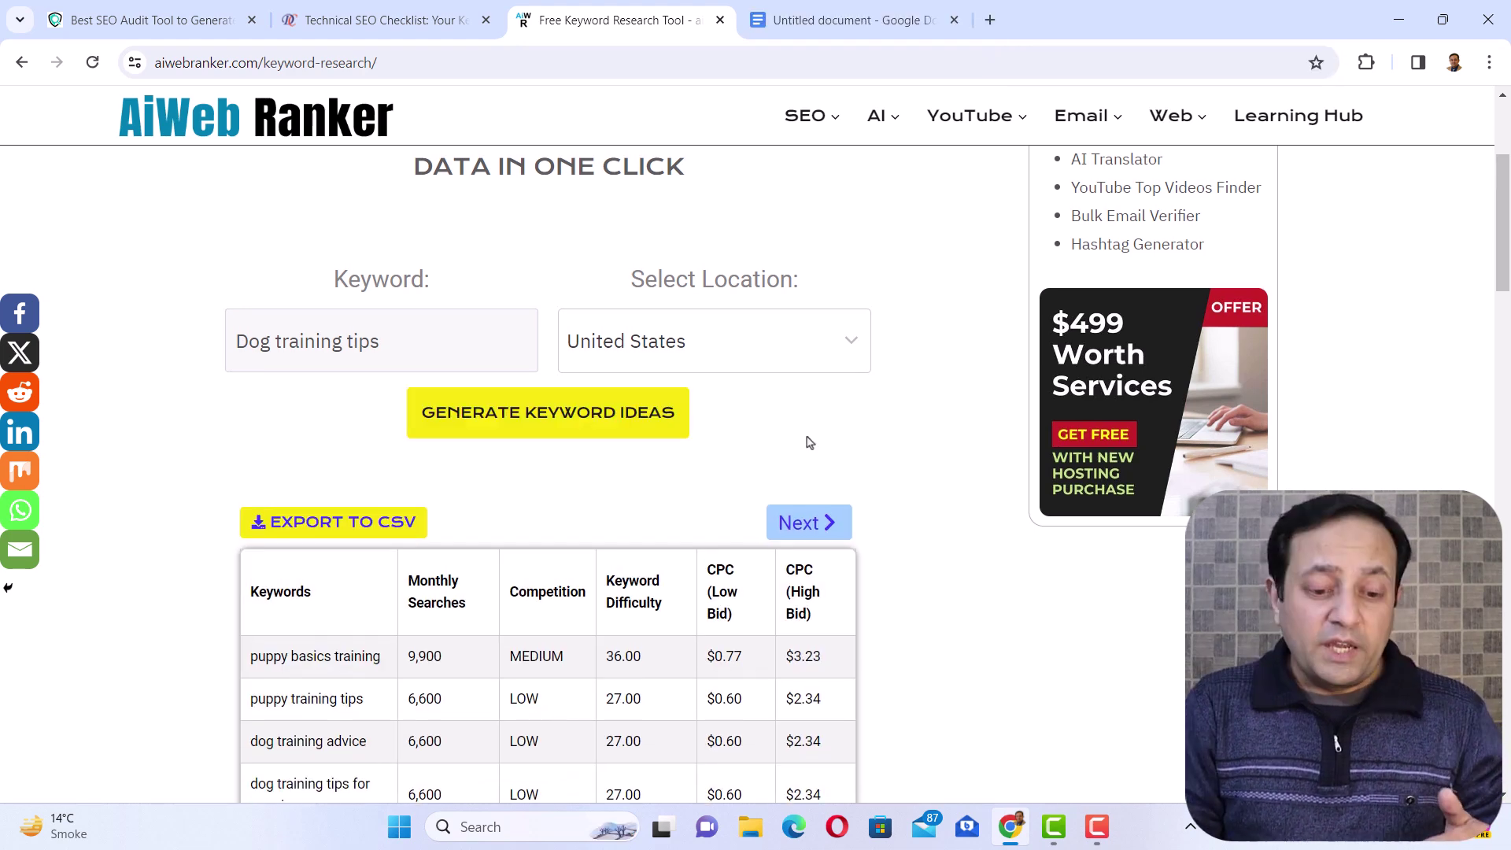
scroll(807, 440, "down", 4)
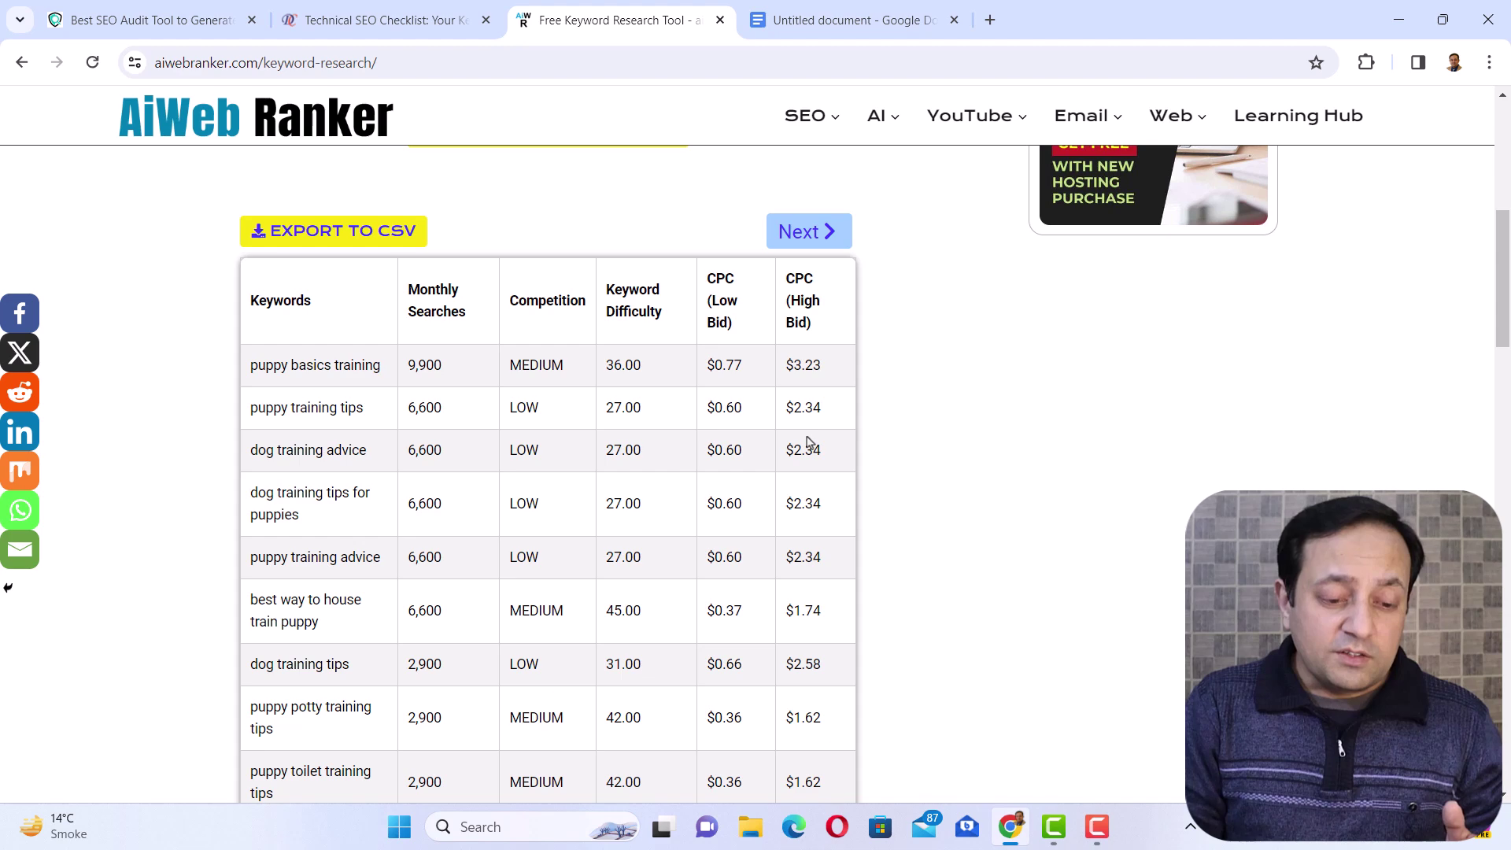
scroll(530, 388, "up", 2)
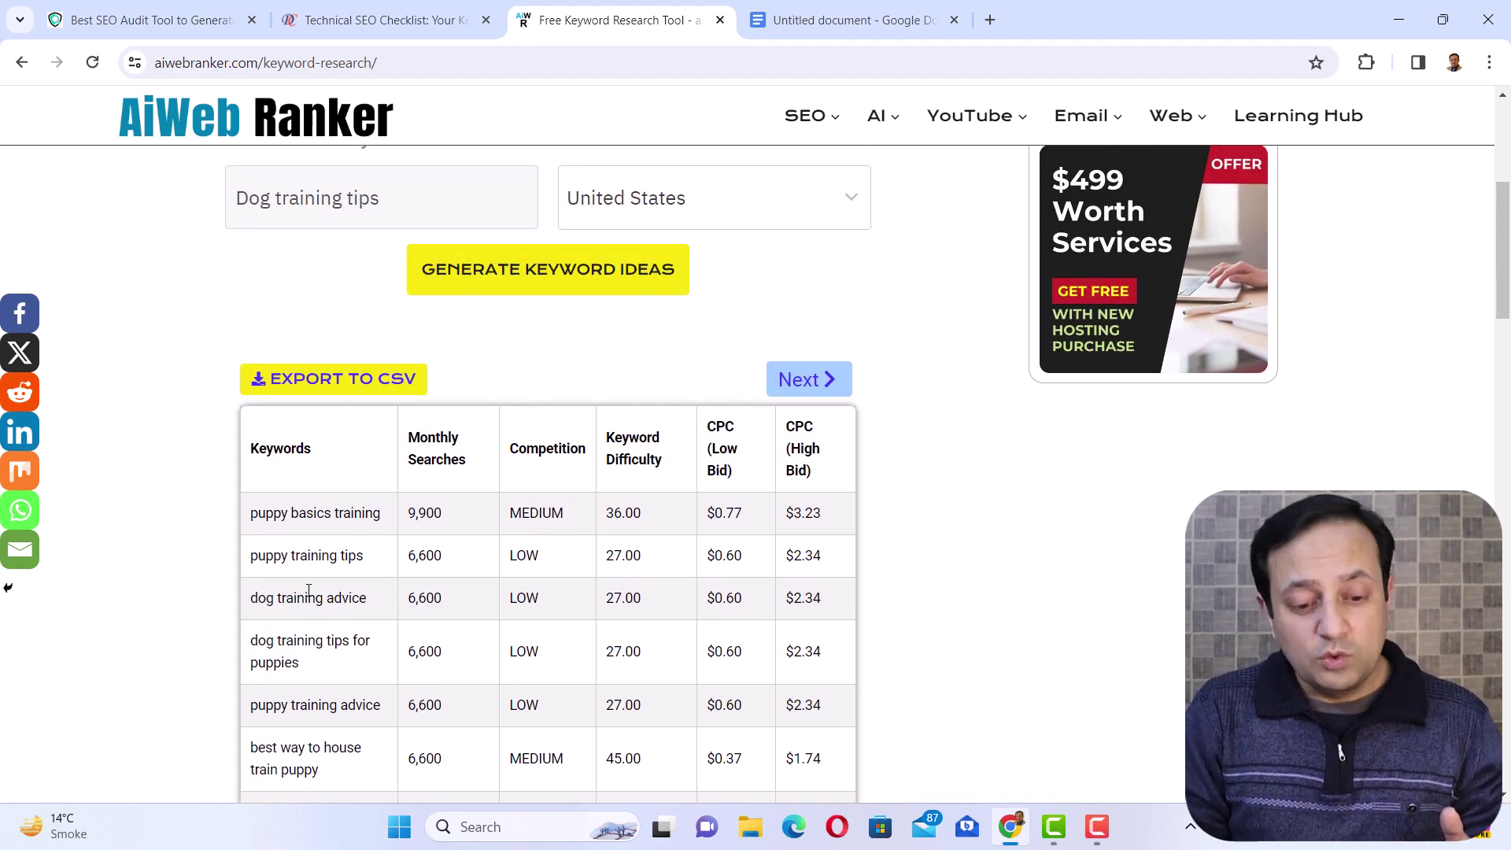
scroll(308, 591, "down", 2)
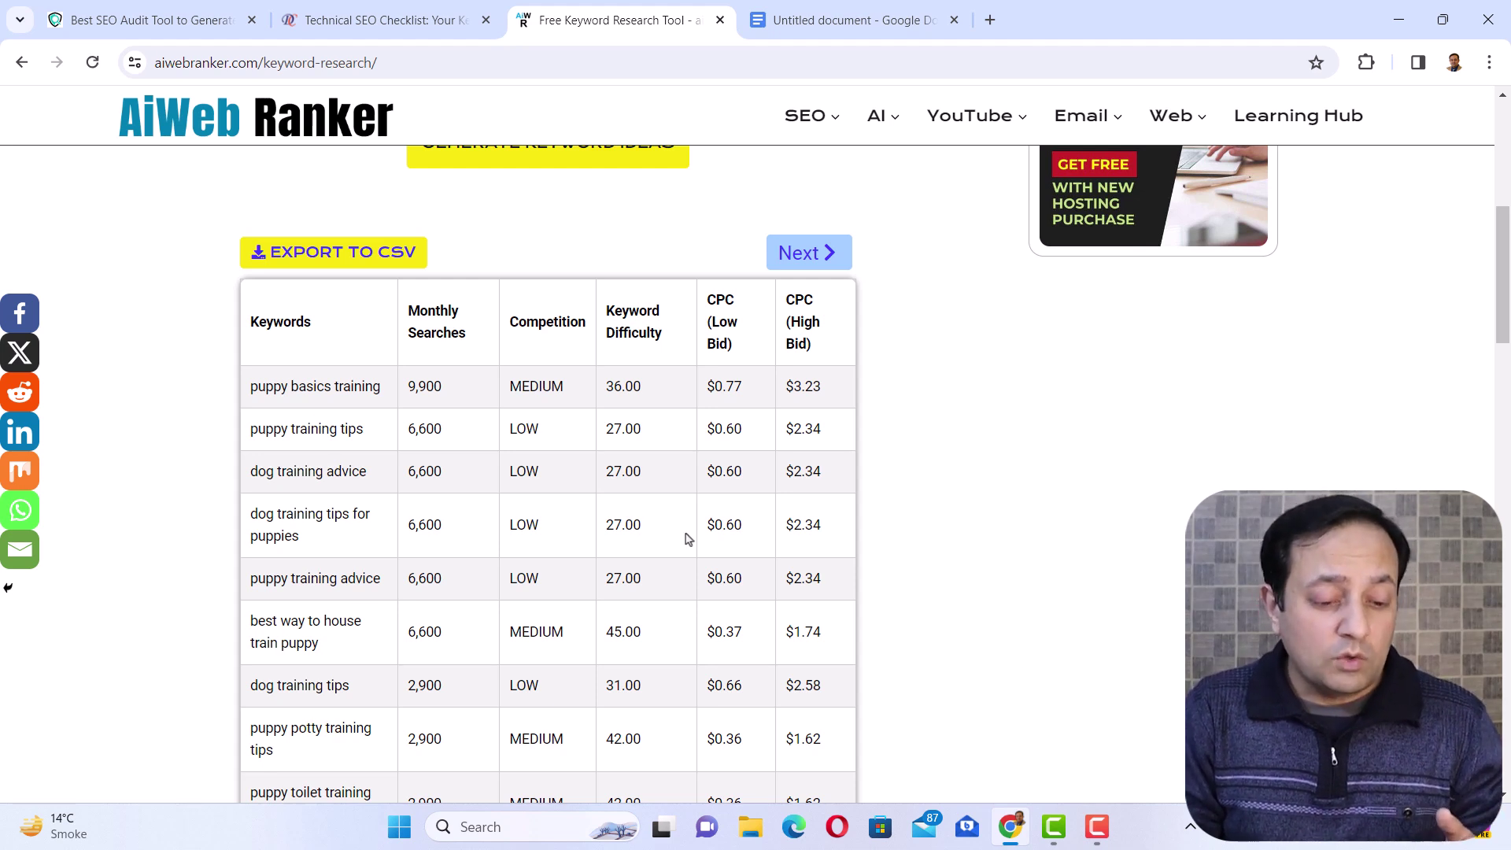
triple_click(332, 429)
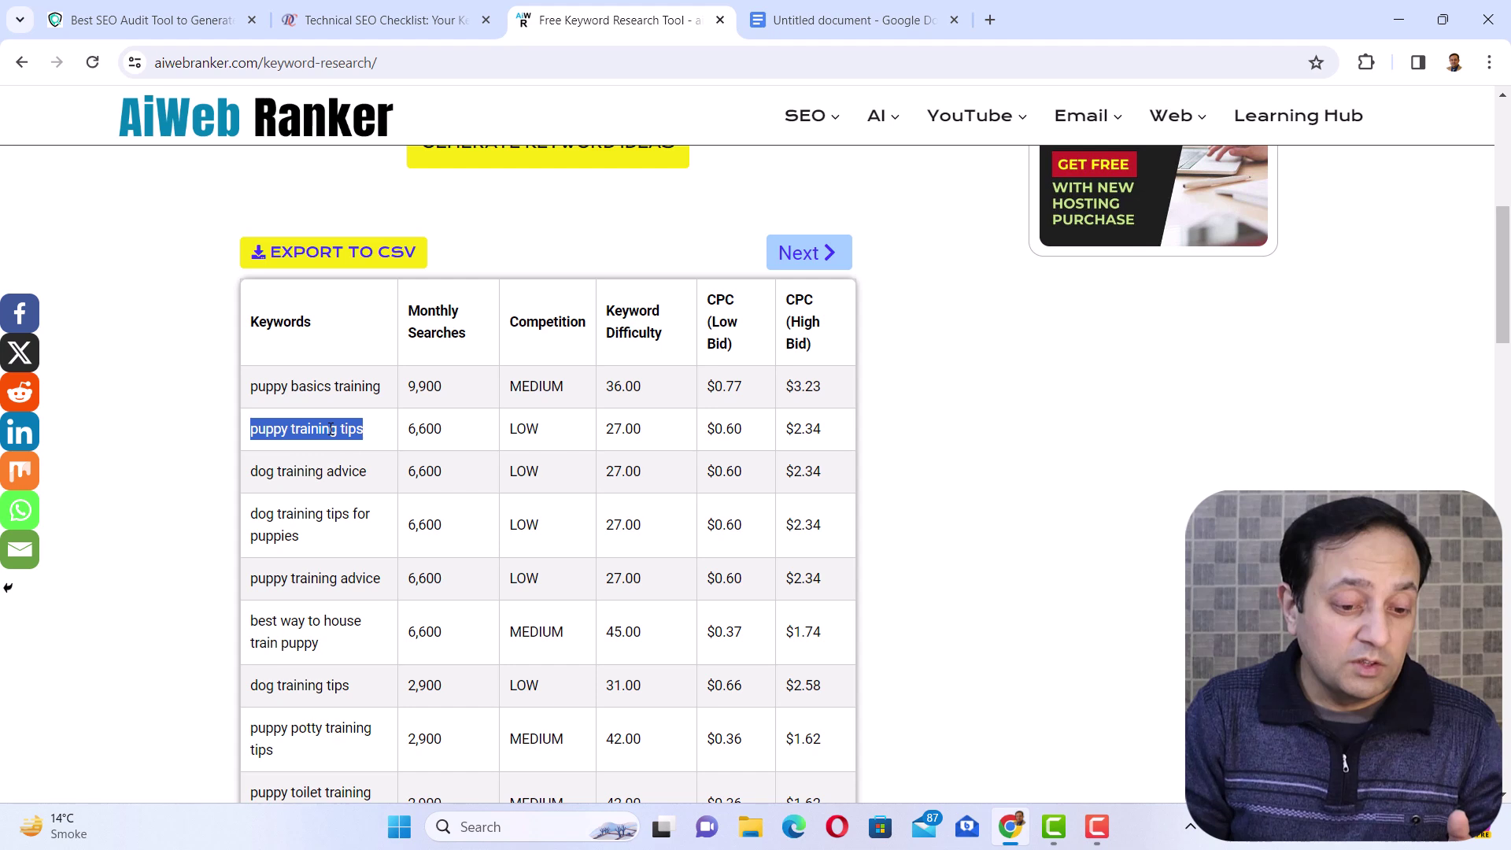
triple_click(305, 476)
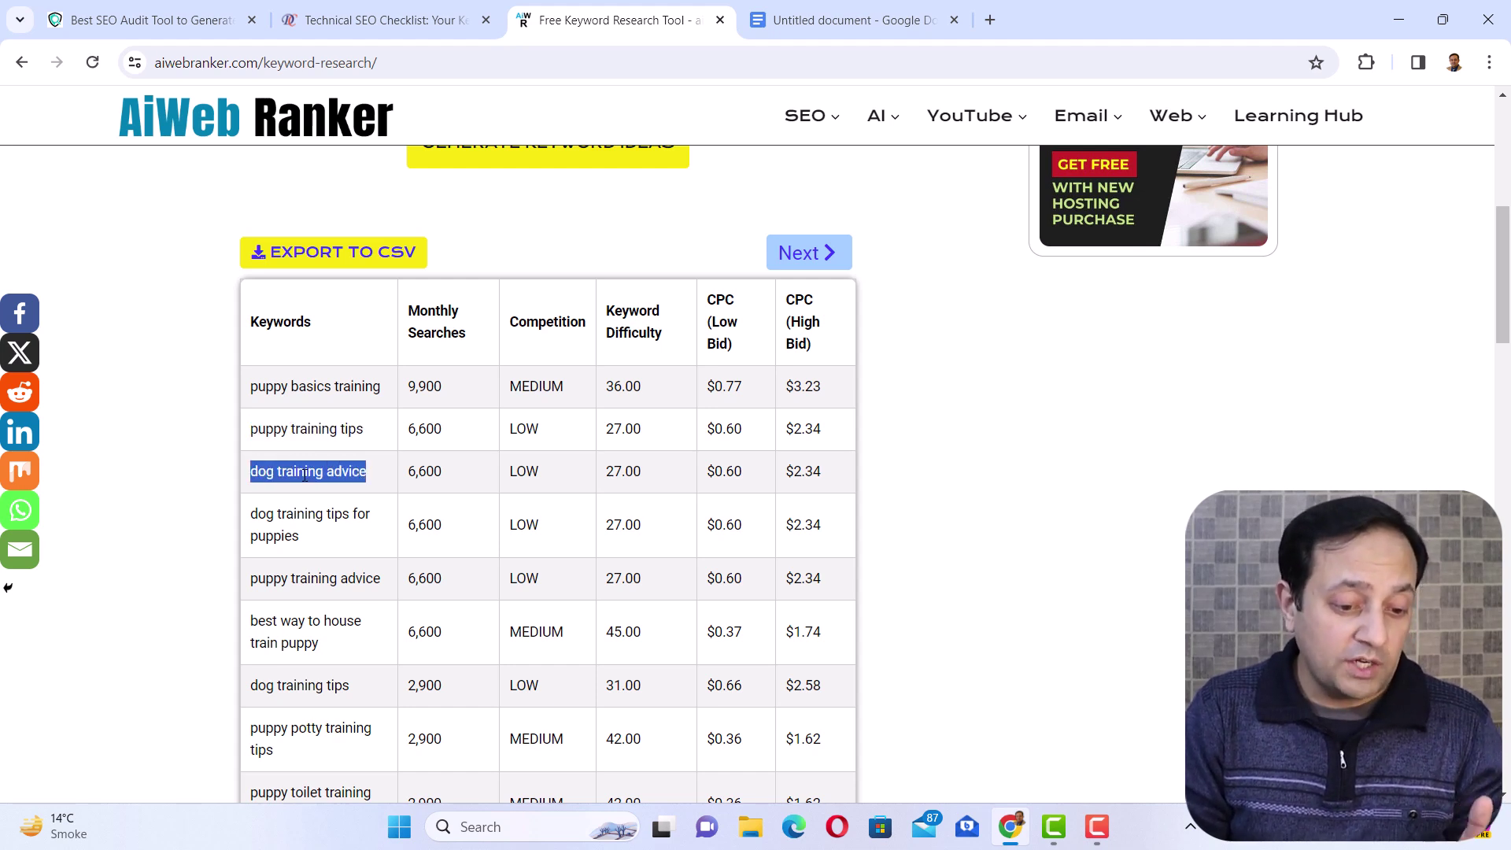
triple_click(299, 518)
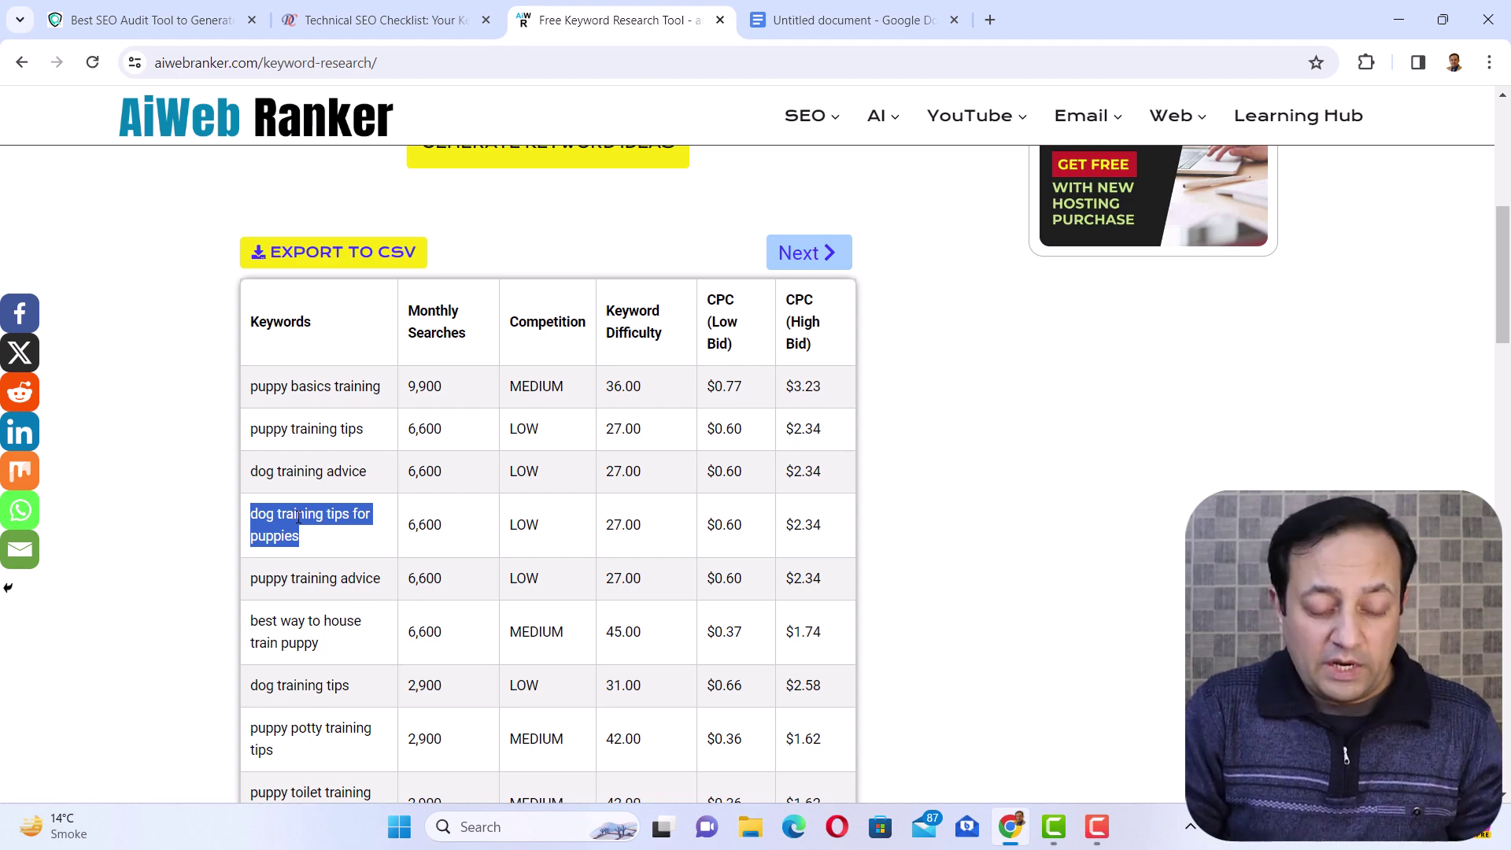
scroll(299, 518, "down", 3)
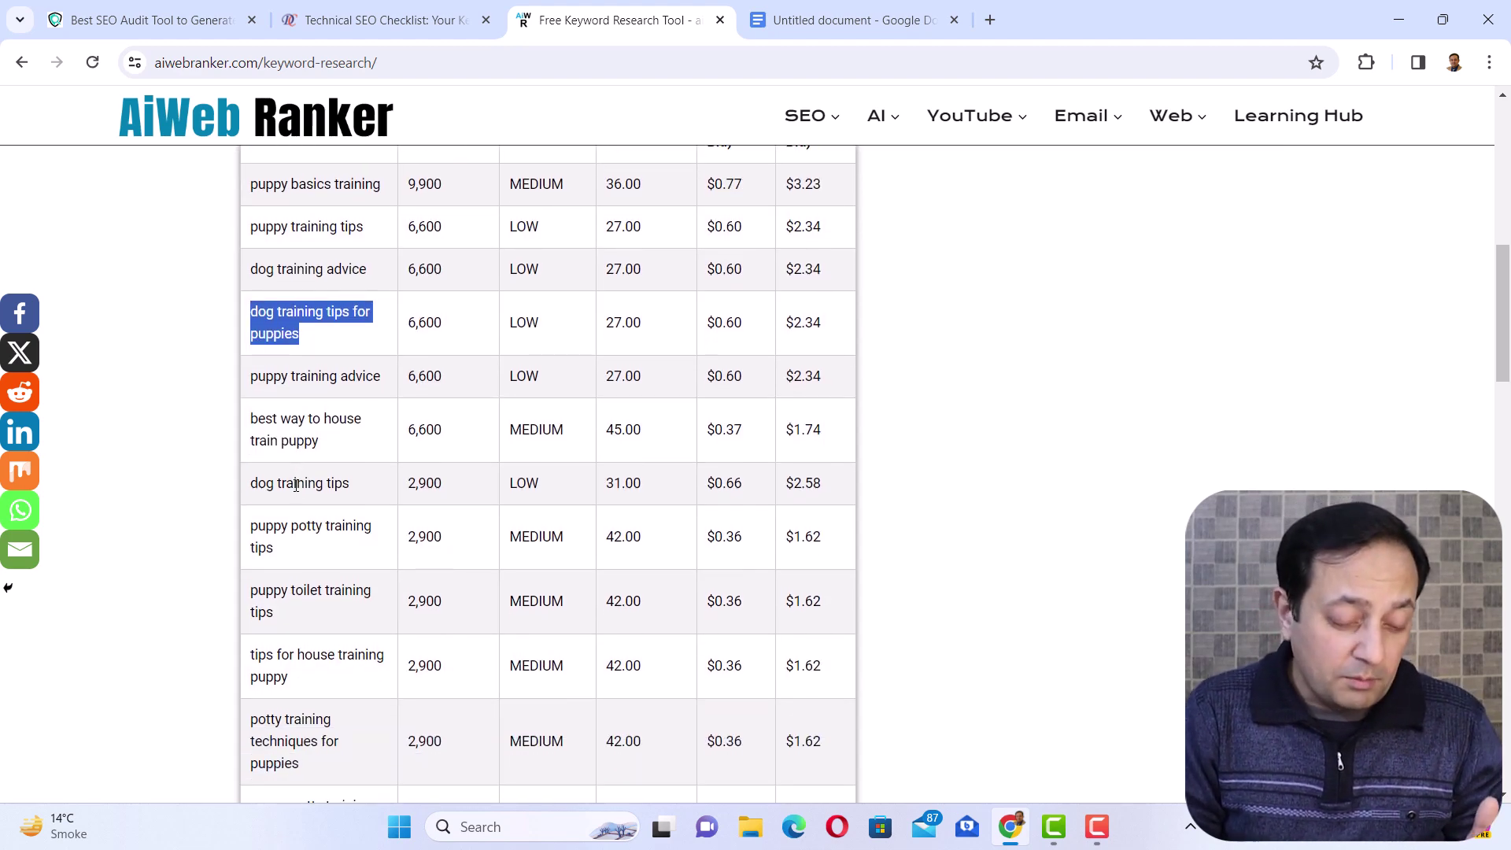
triple_click(296, 482)
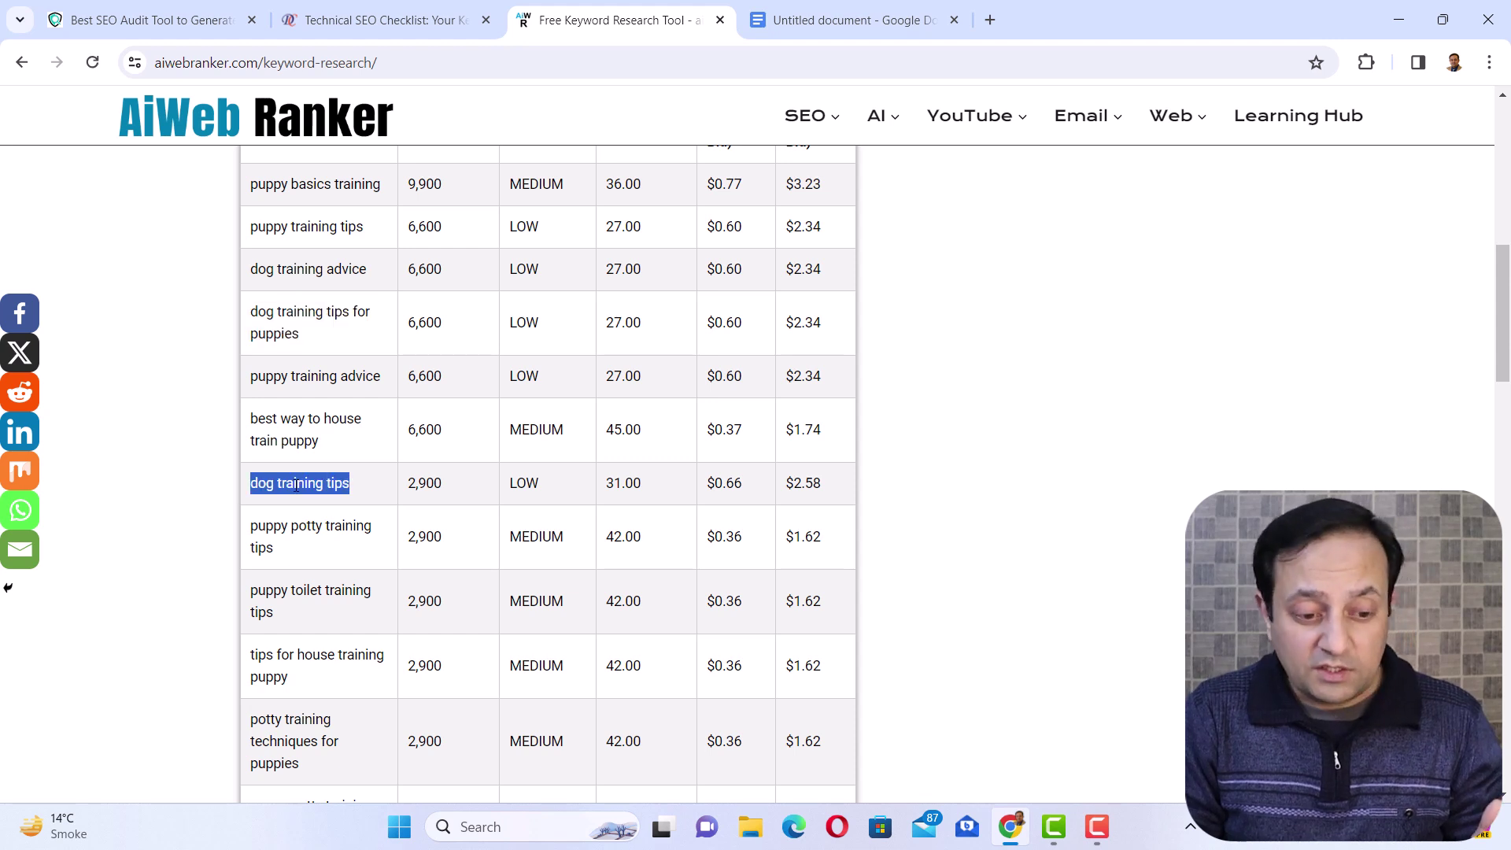
scroll(295, 486, "down", 6)
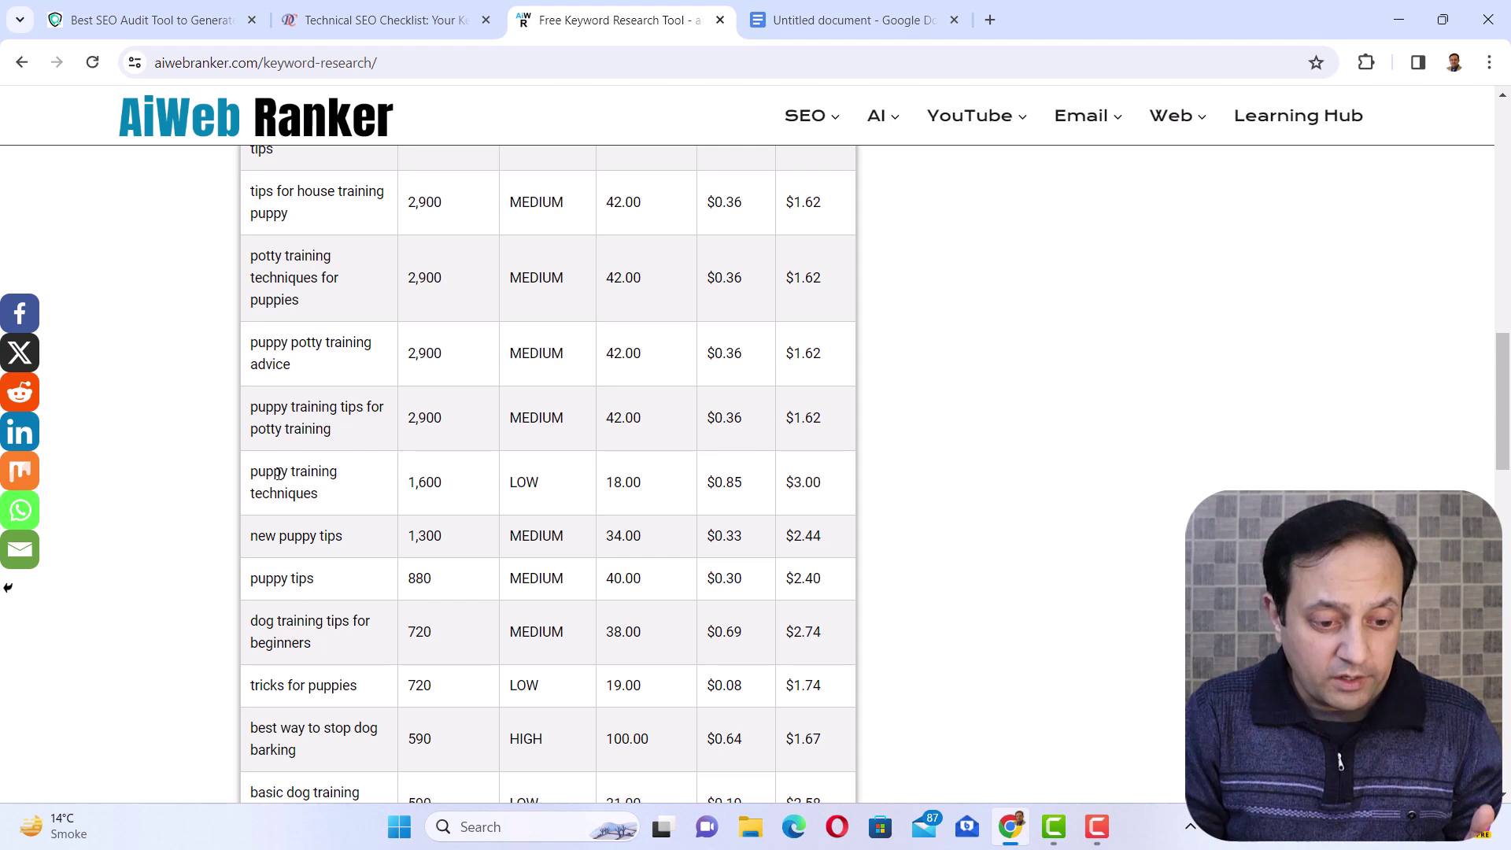
triple_click(279, 473)
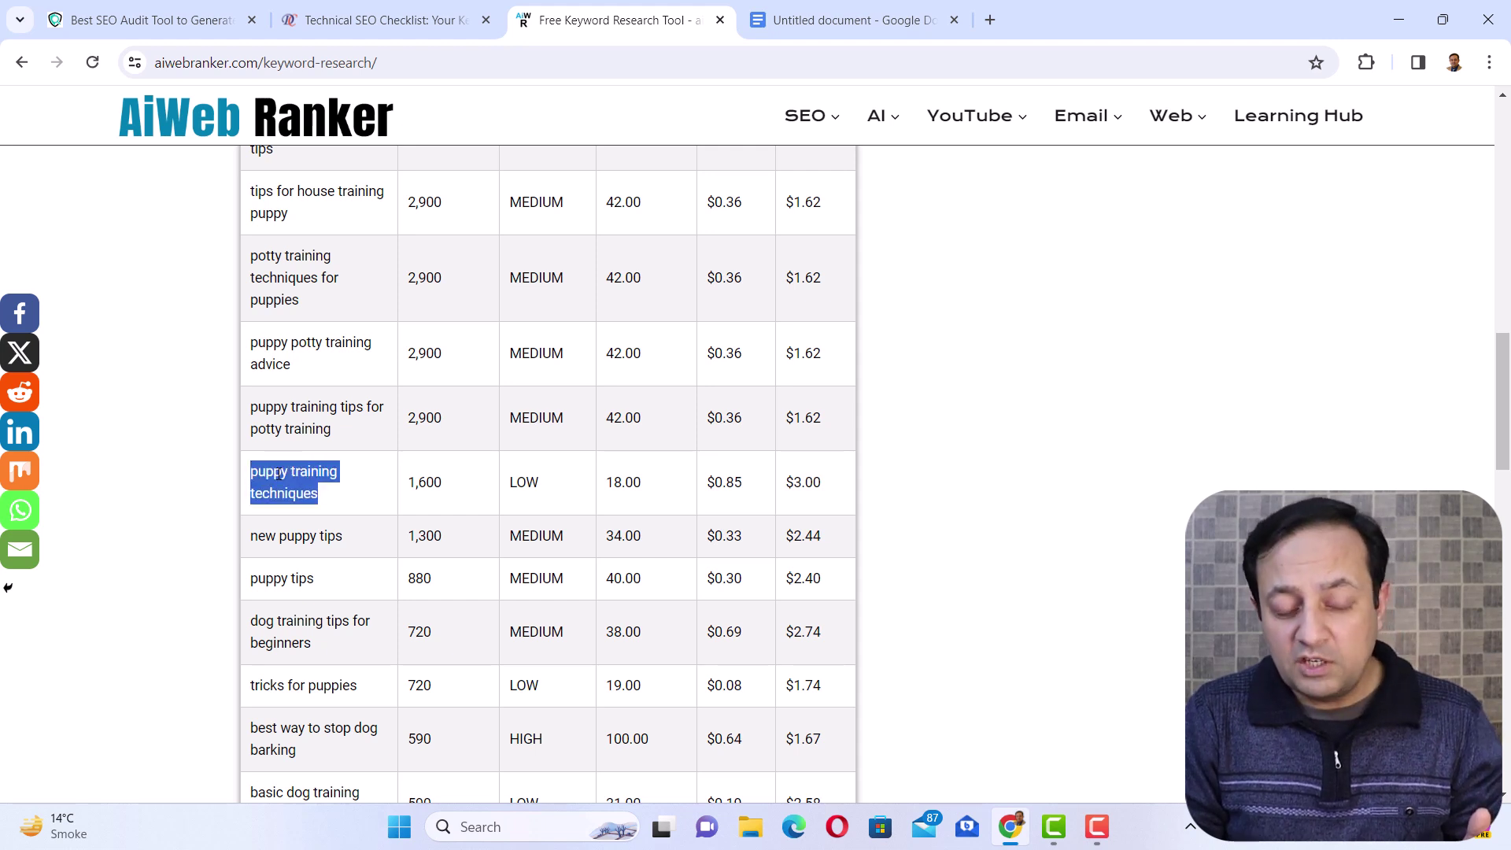
scroll(278, 473, "down", 3)
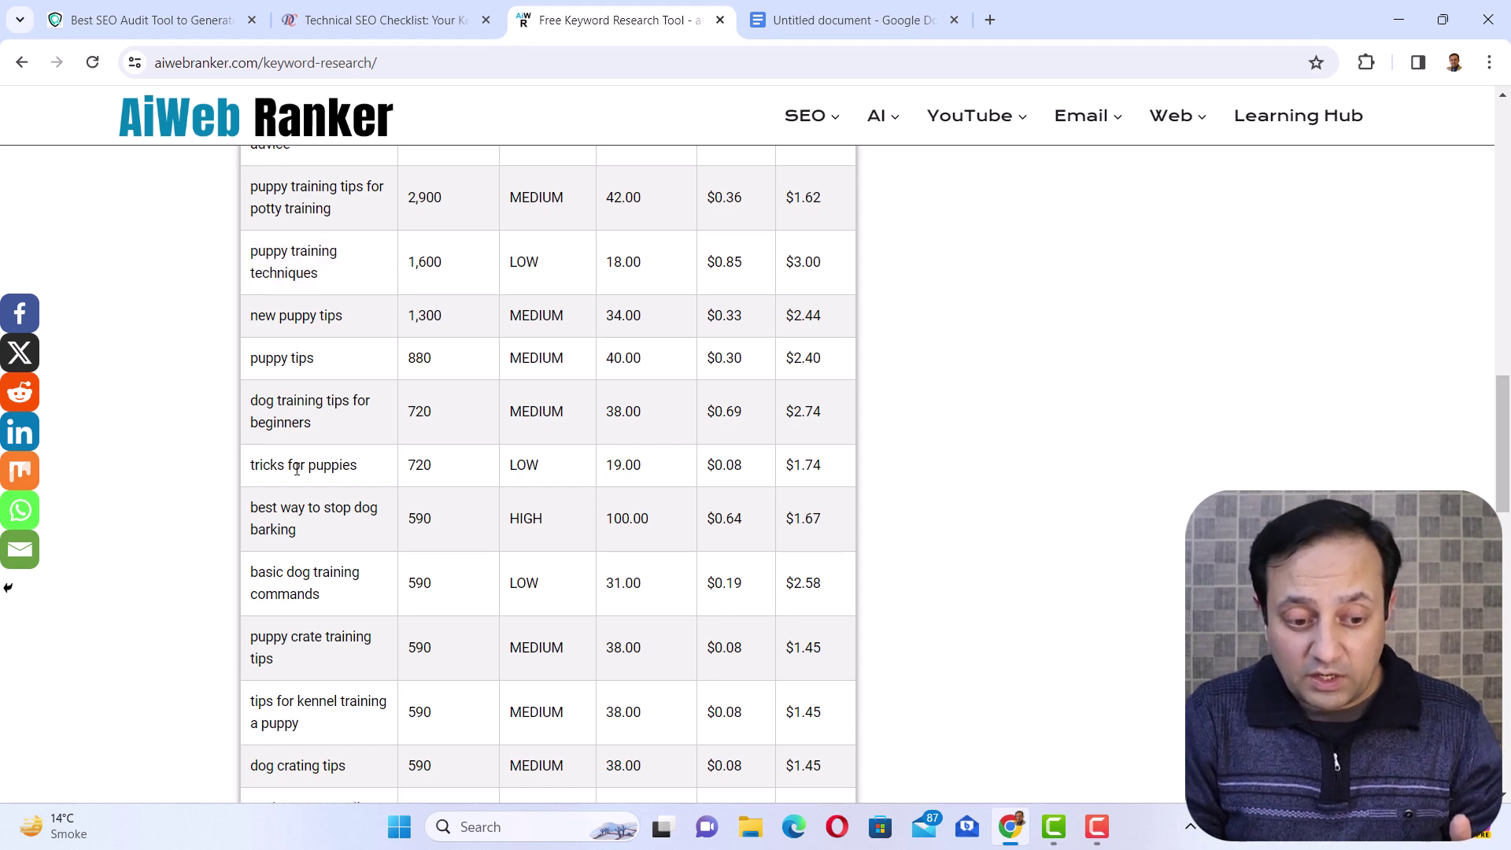
triple_click(297, 469)
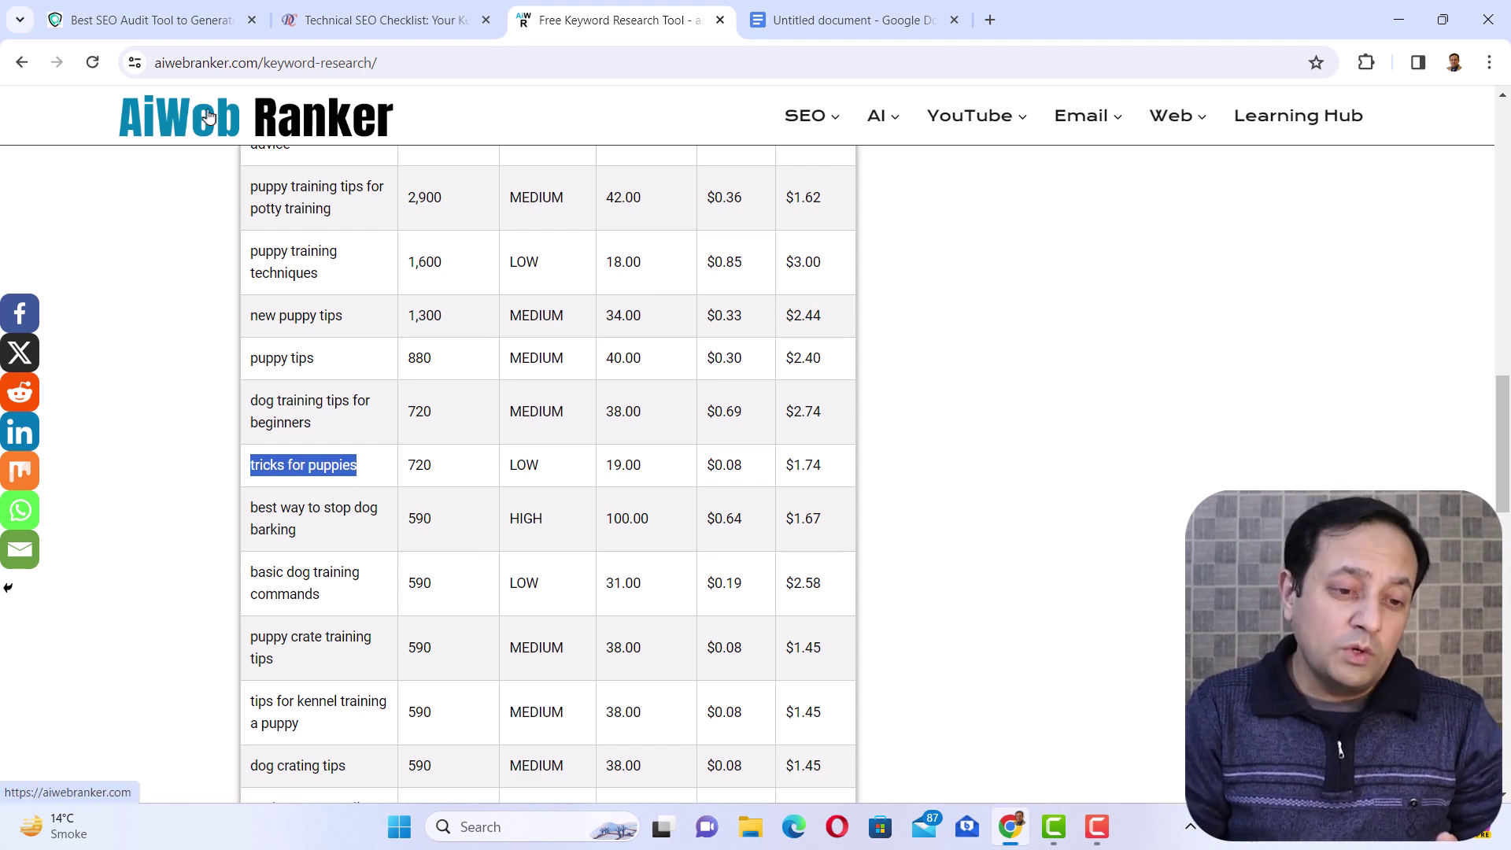
- Open the Free AI Writer from the homepage in a new tab, then show the Google Docs prompt
right_click(241, 138)
left_click(242, 133)
left_click(845, 20)
scroll(684, 456, "down", 8)
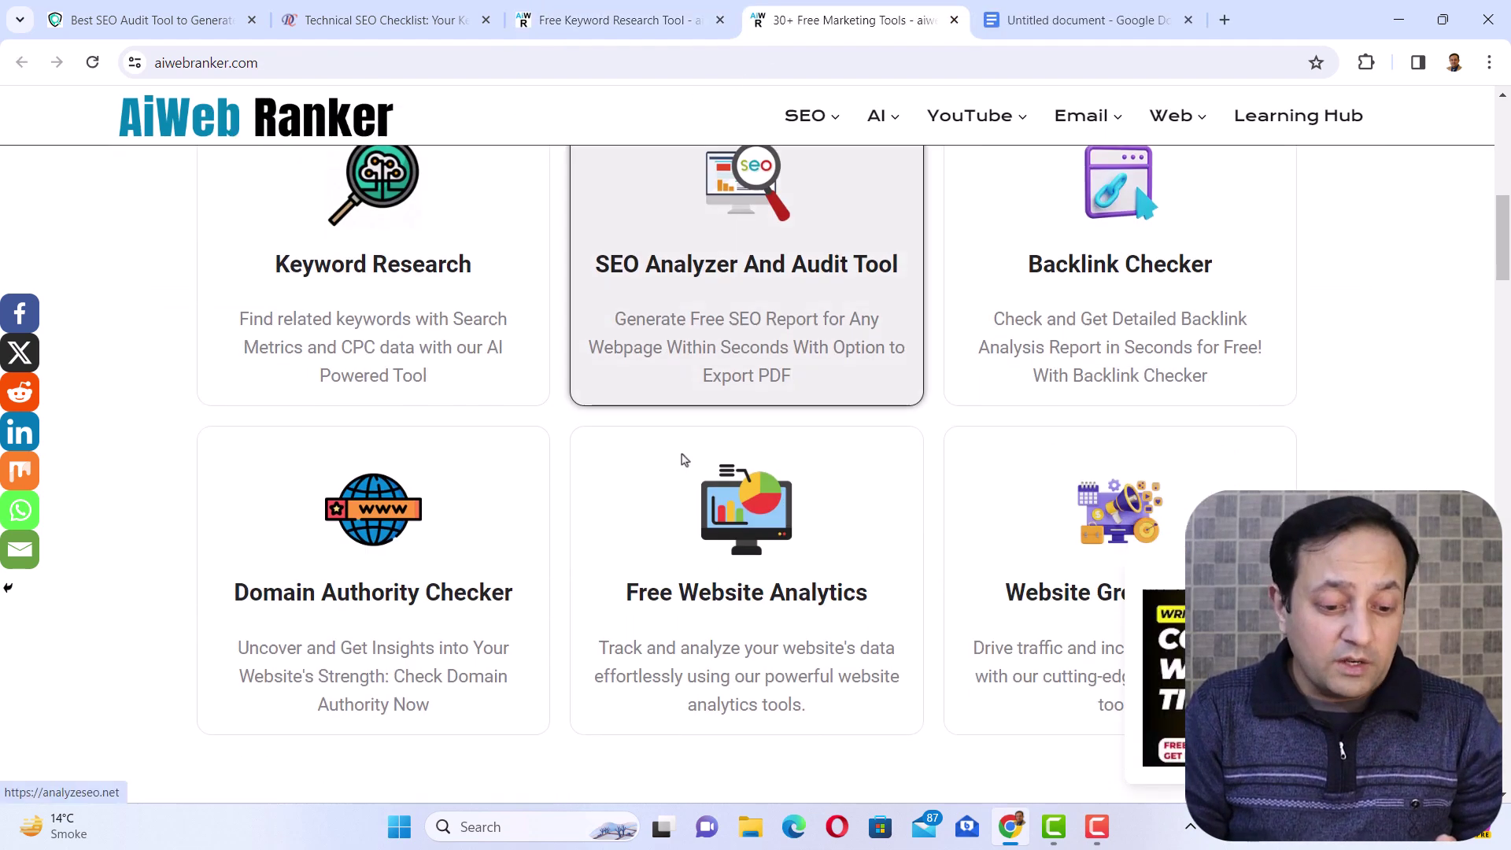
scroll(683, 461, "down", 3)
left_click(319, 428)
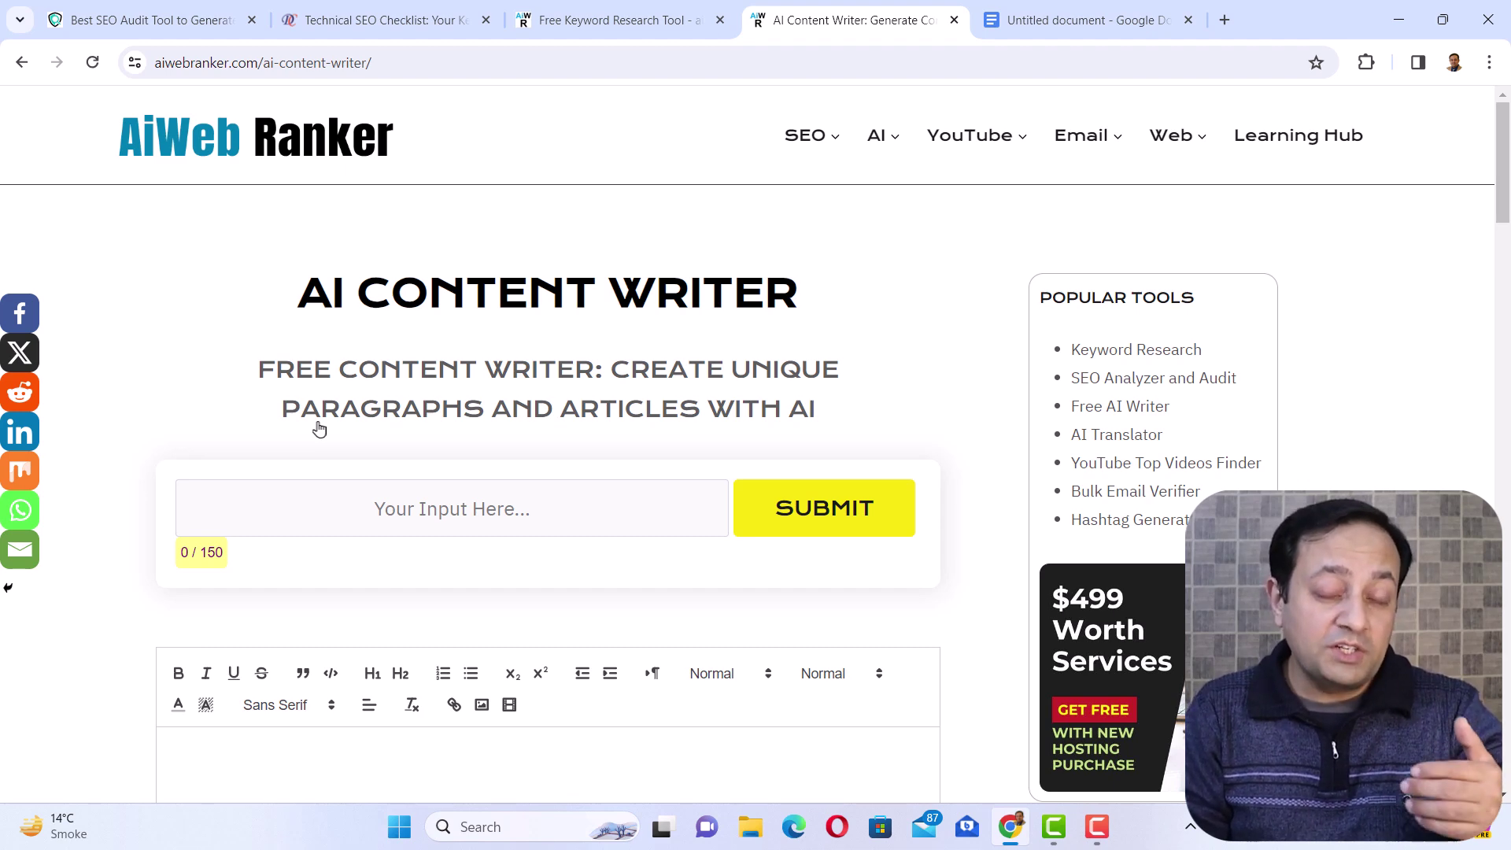
left_click(1096, 16)
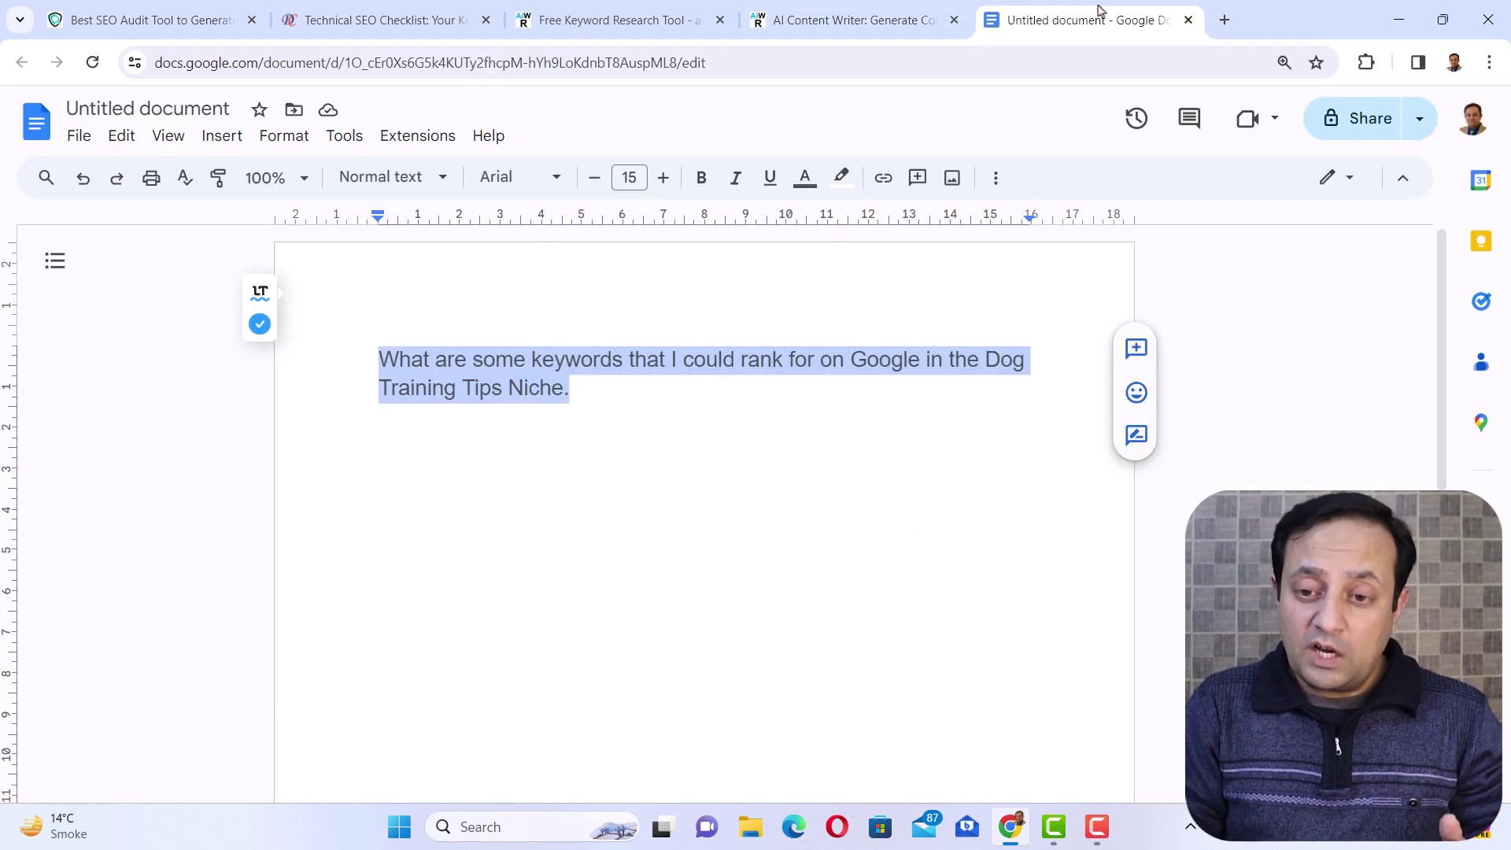
- Copy the dog training keyword question from Google Docs and submit it to the AI Content Writer
right_click(531, 381)
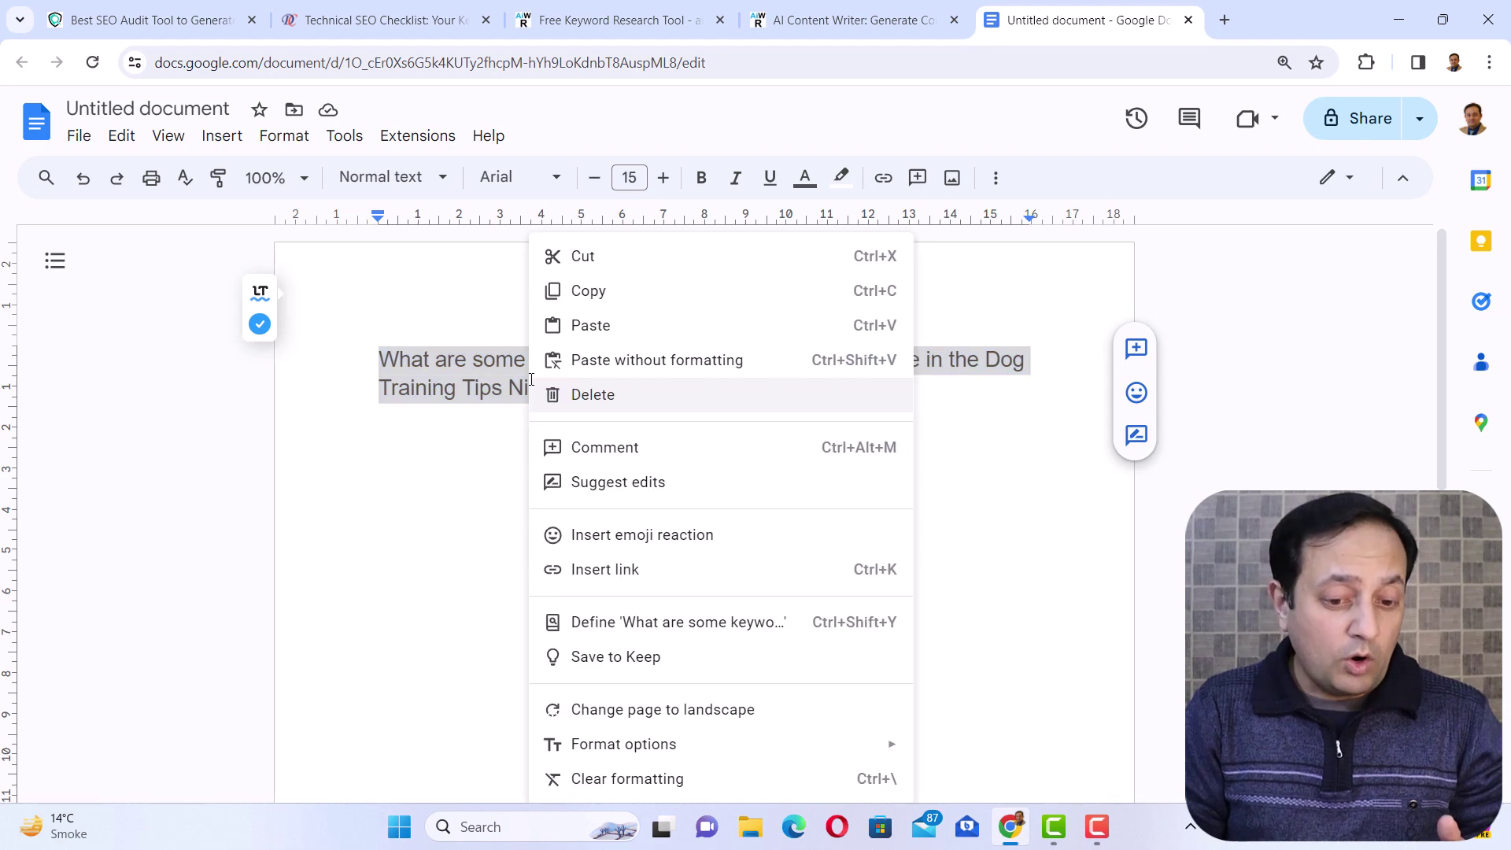
left_click(634, 290)
left_click(821, 20)
left_click(500, 492)
key("ctrl+v")
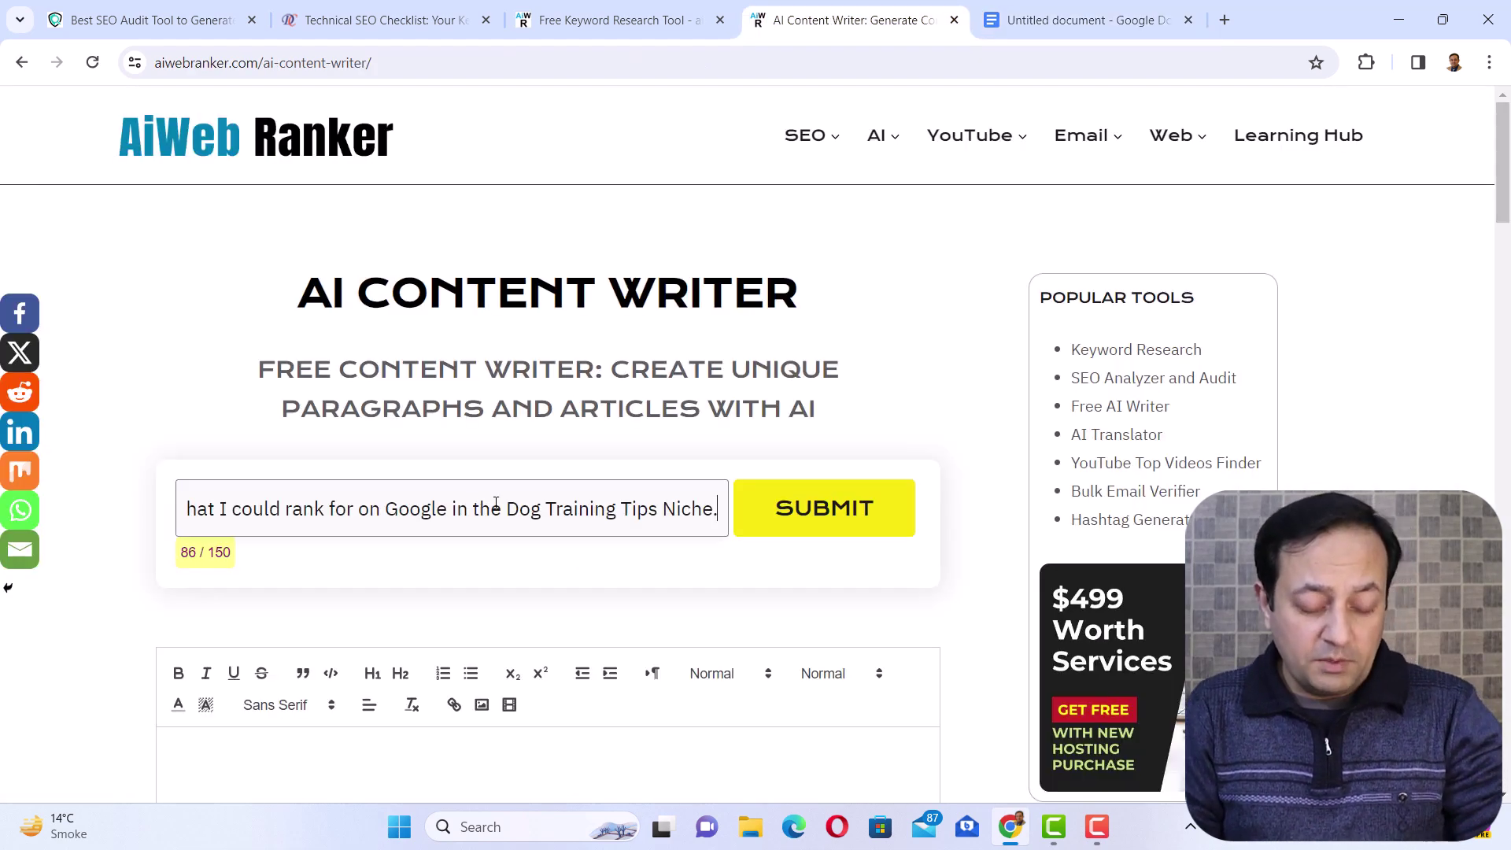
left_click(821, 514)
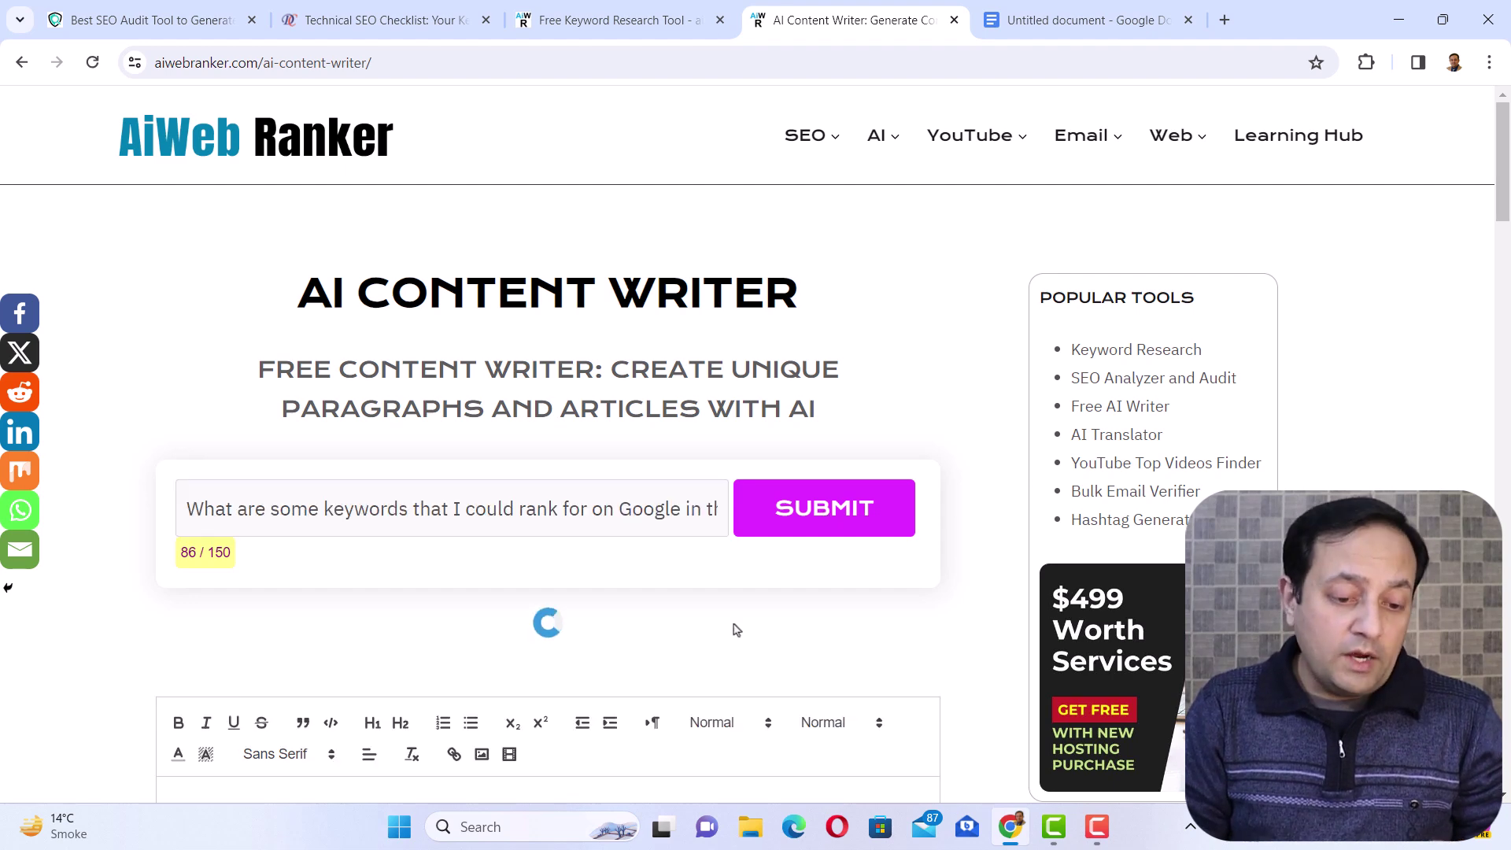
- Read the ten generated keyword ideas and highlight 'Behavior training' in item 3
scroll(735, 630, "down", 4)
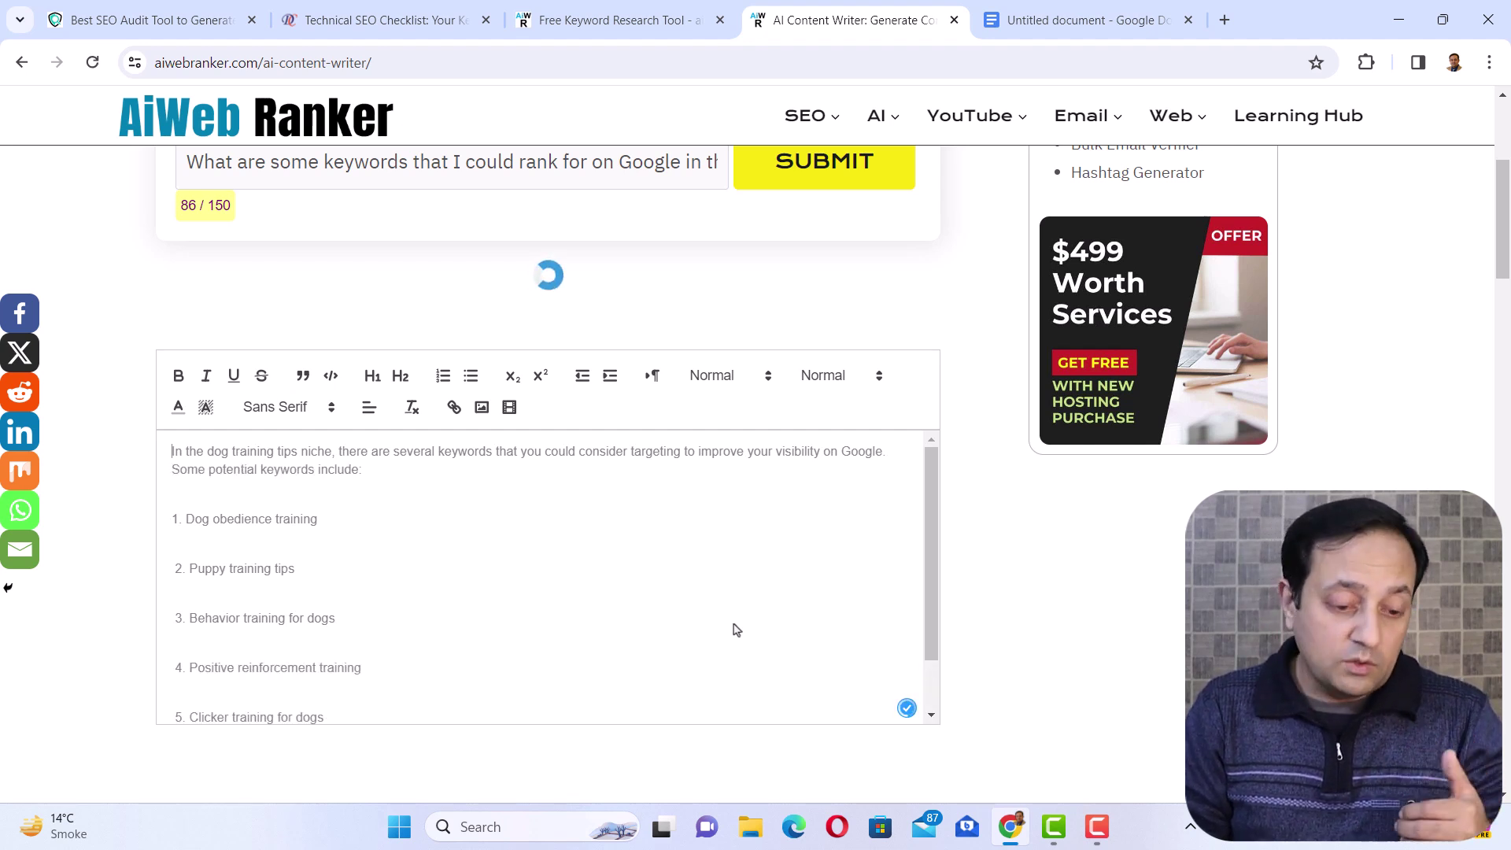
scroll(736, 630, "down", 1)
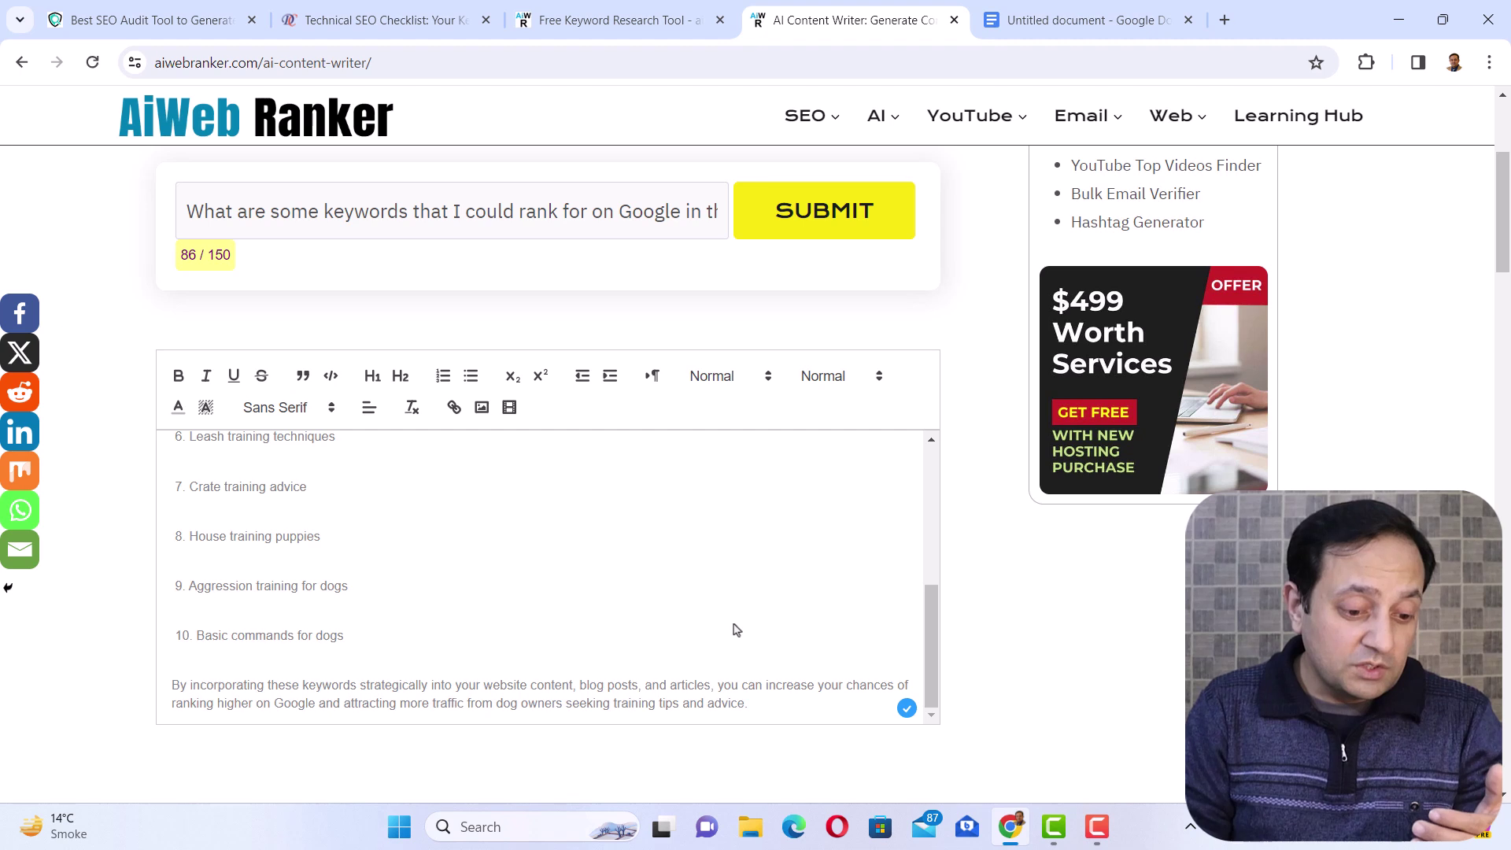
scroll(733, 628, "up", 1)
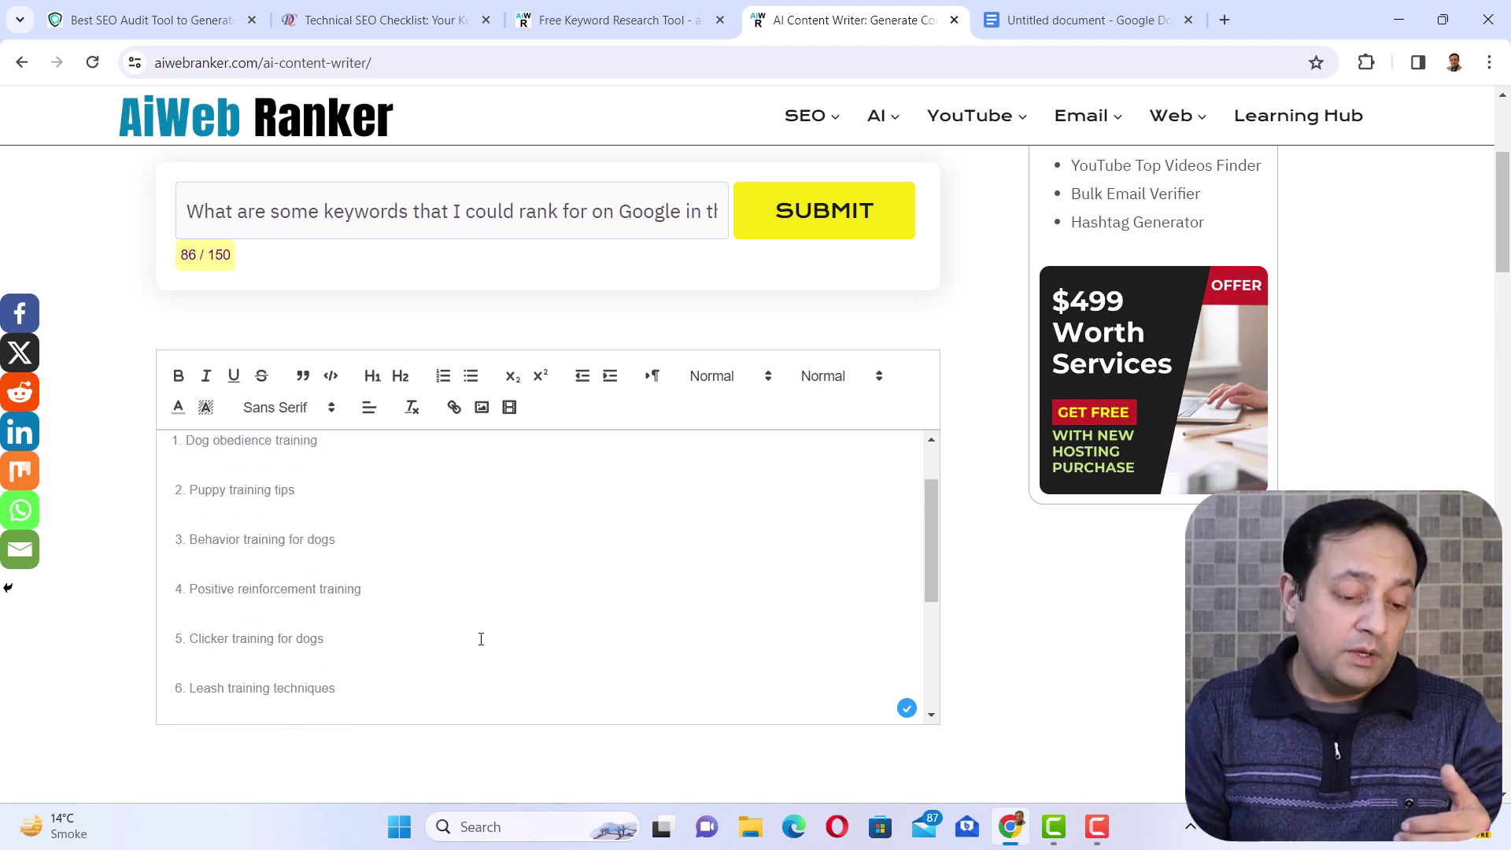
scroll(413, 586, "up", 1)
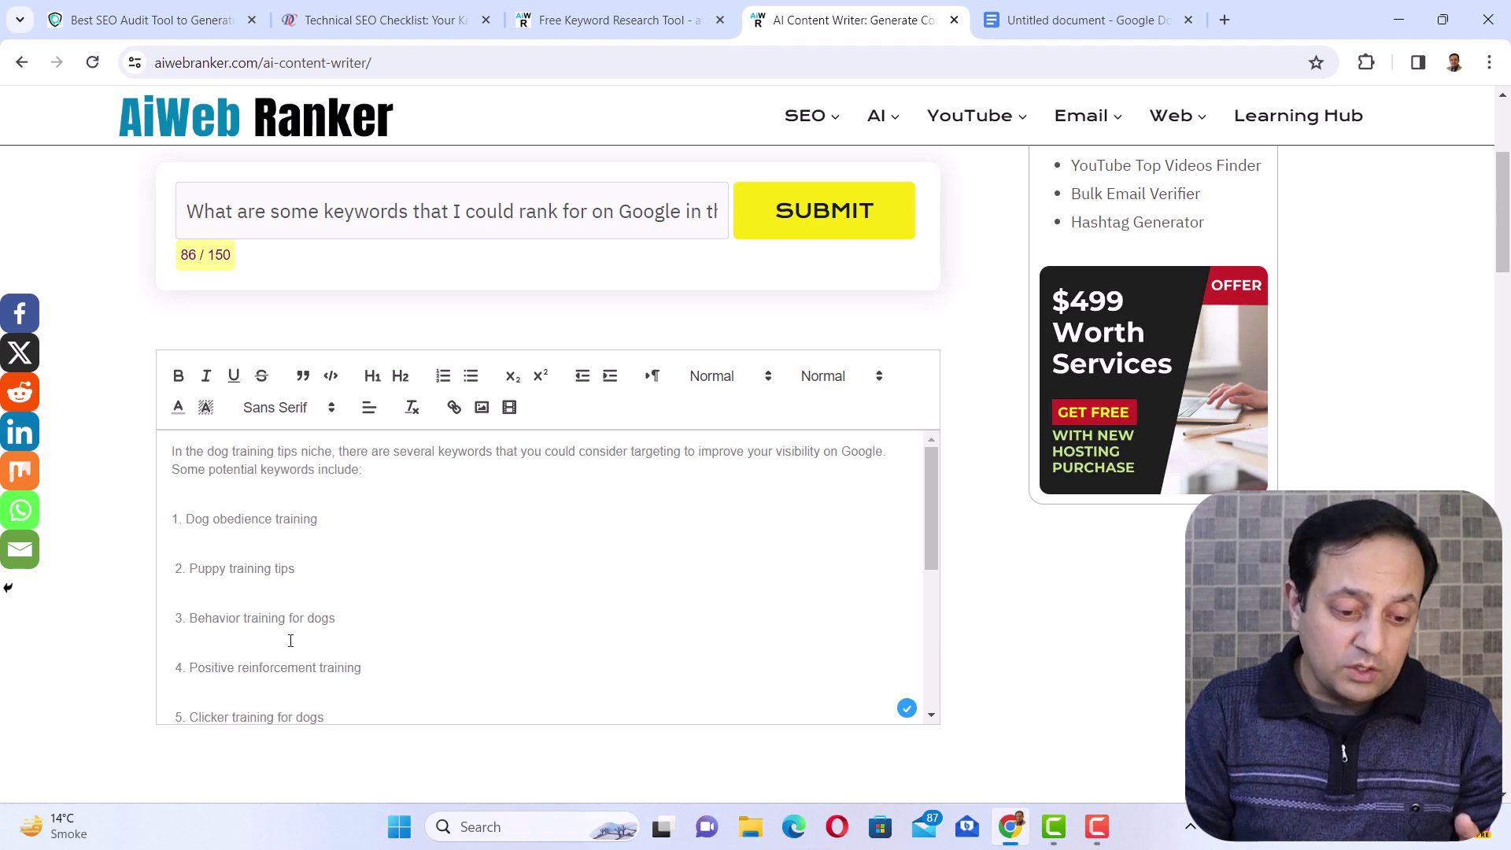
left_click_drag(192, 618, 362, 627)
- Replace the keyword with 'Behavior training for dogs' and regenerate the keyword ideas
left_click(600, 22)
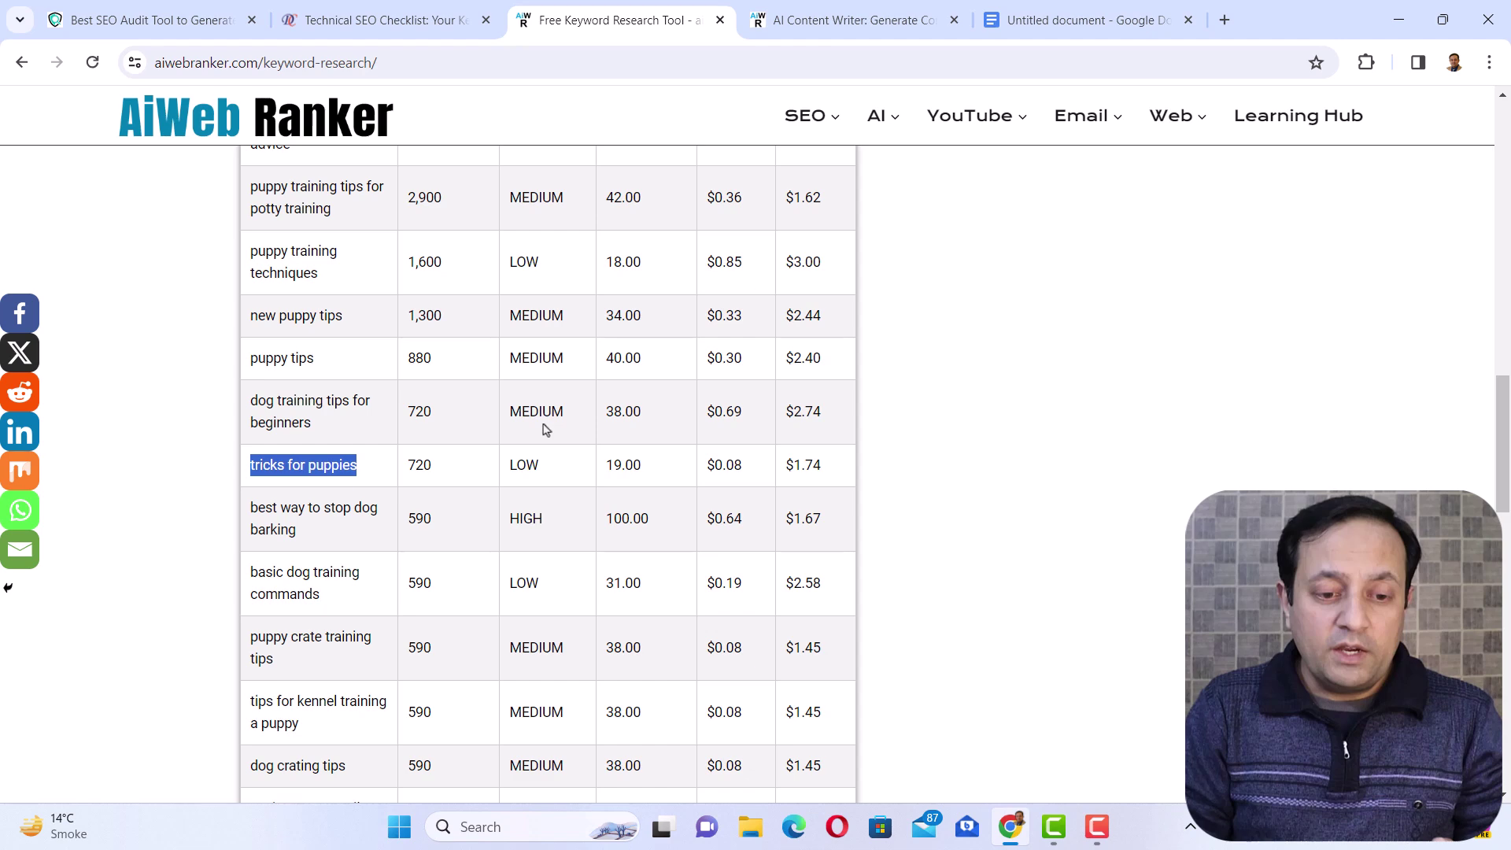
scroll(546, 429, "up", 15)
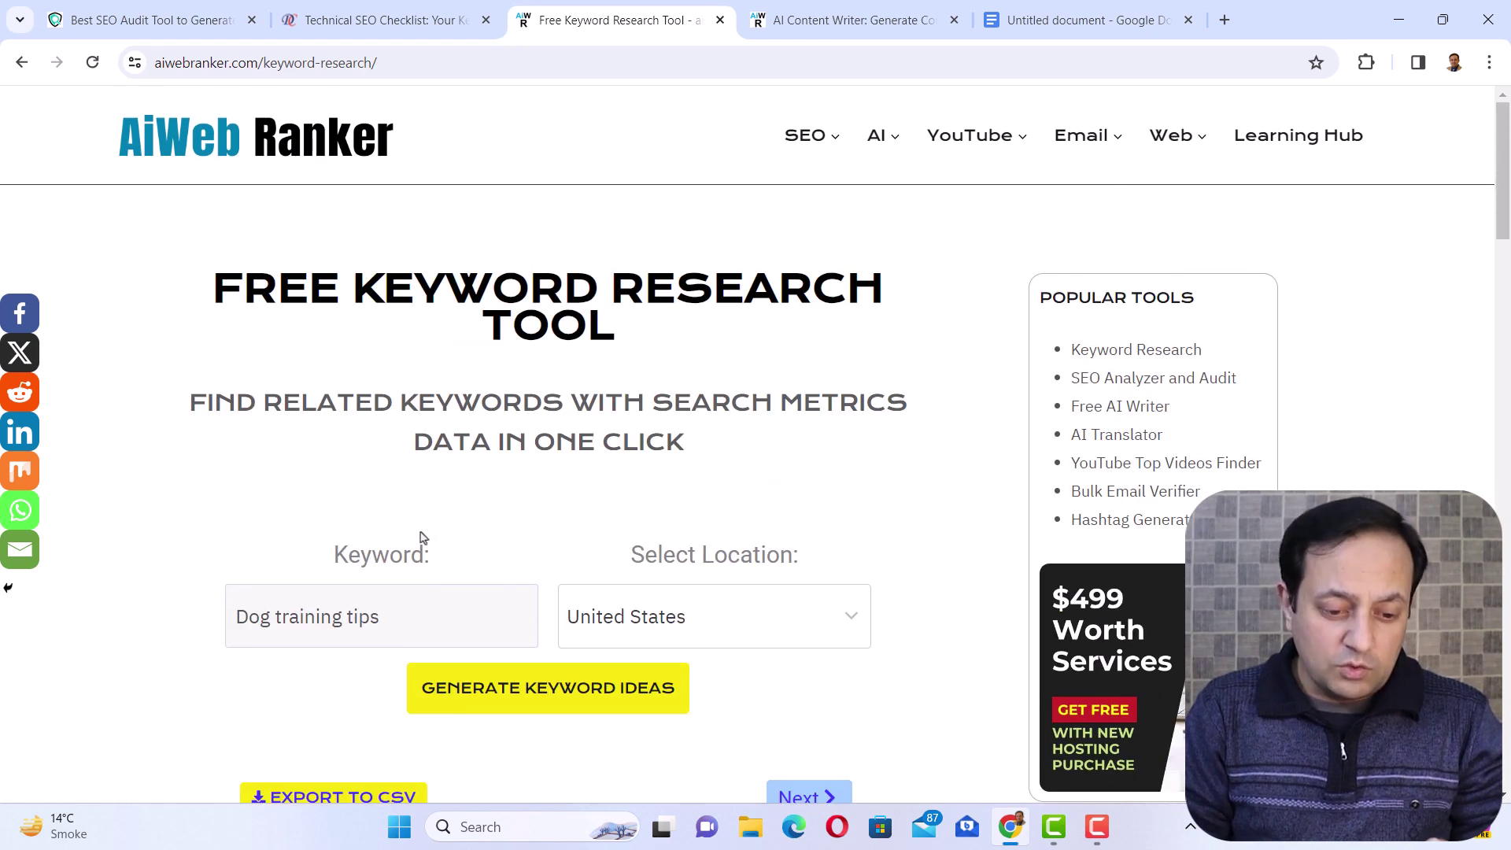
triple_click(400, 626)
key("ctrl+v")
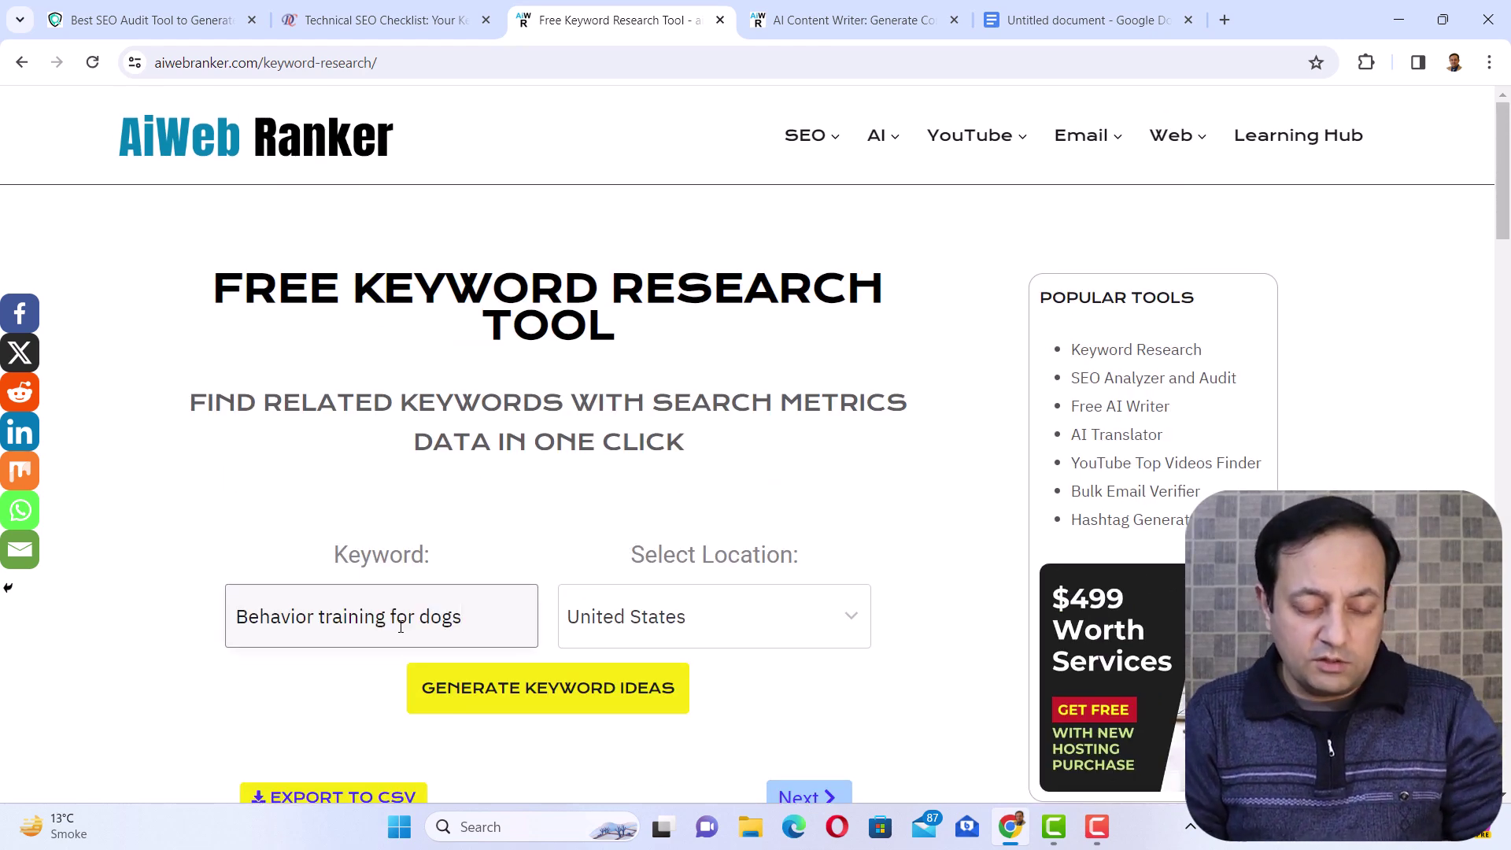
scroll(401, 625, "down", 1)
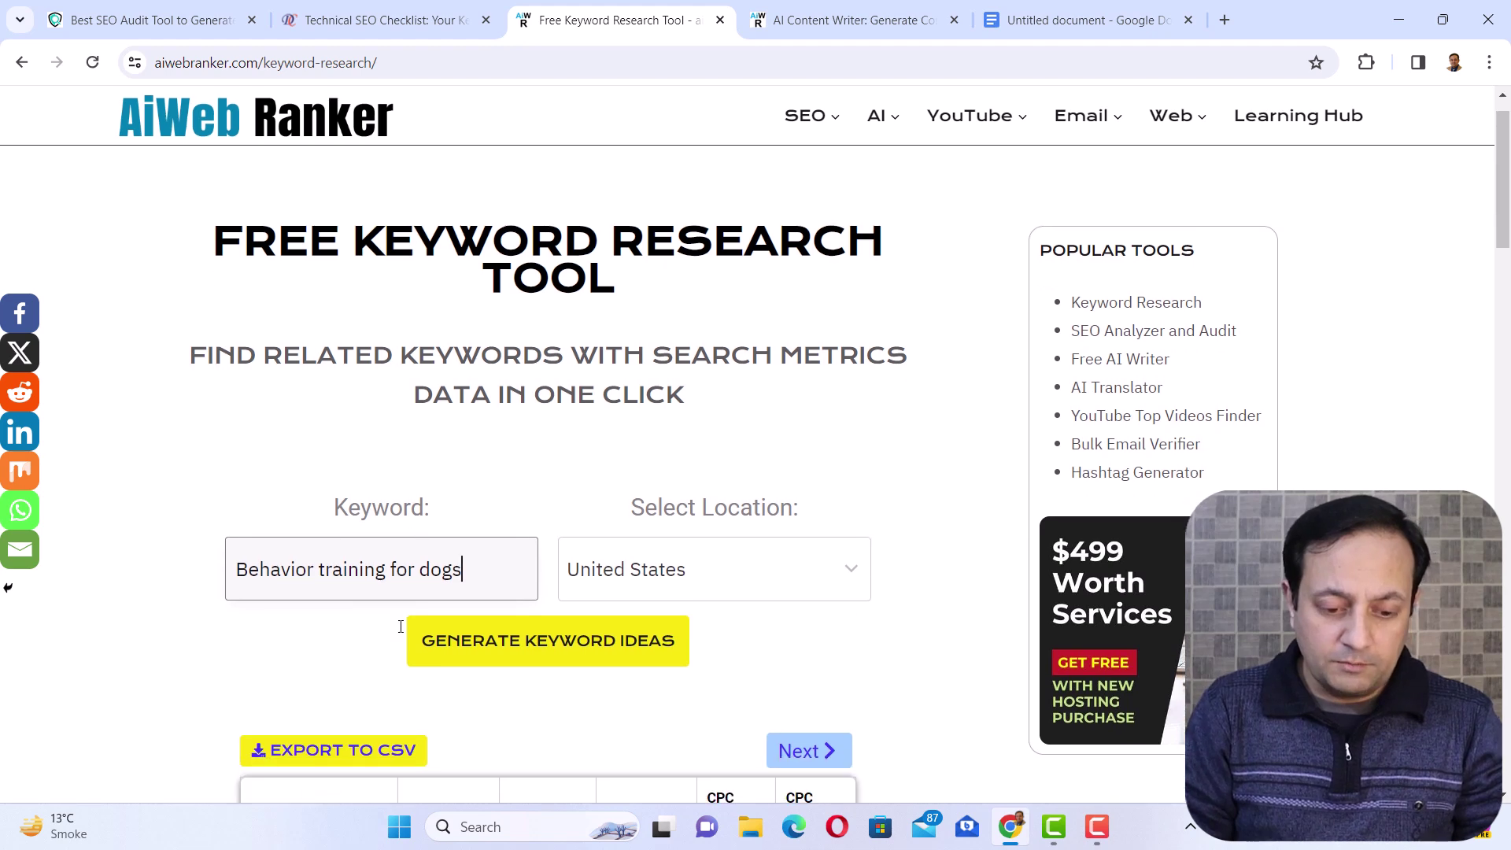
left_click(524, 650)
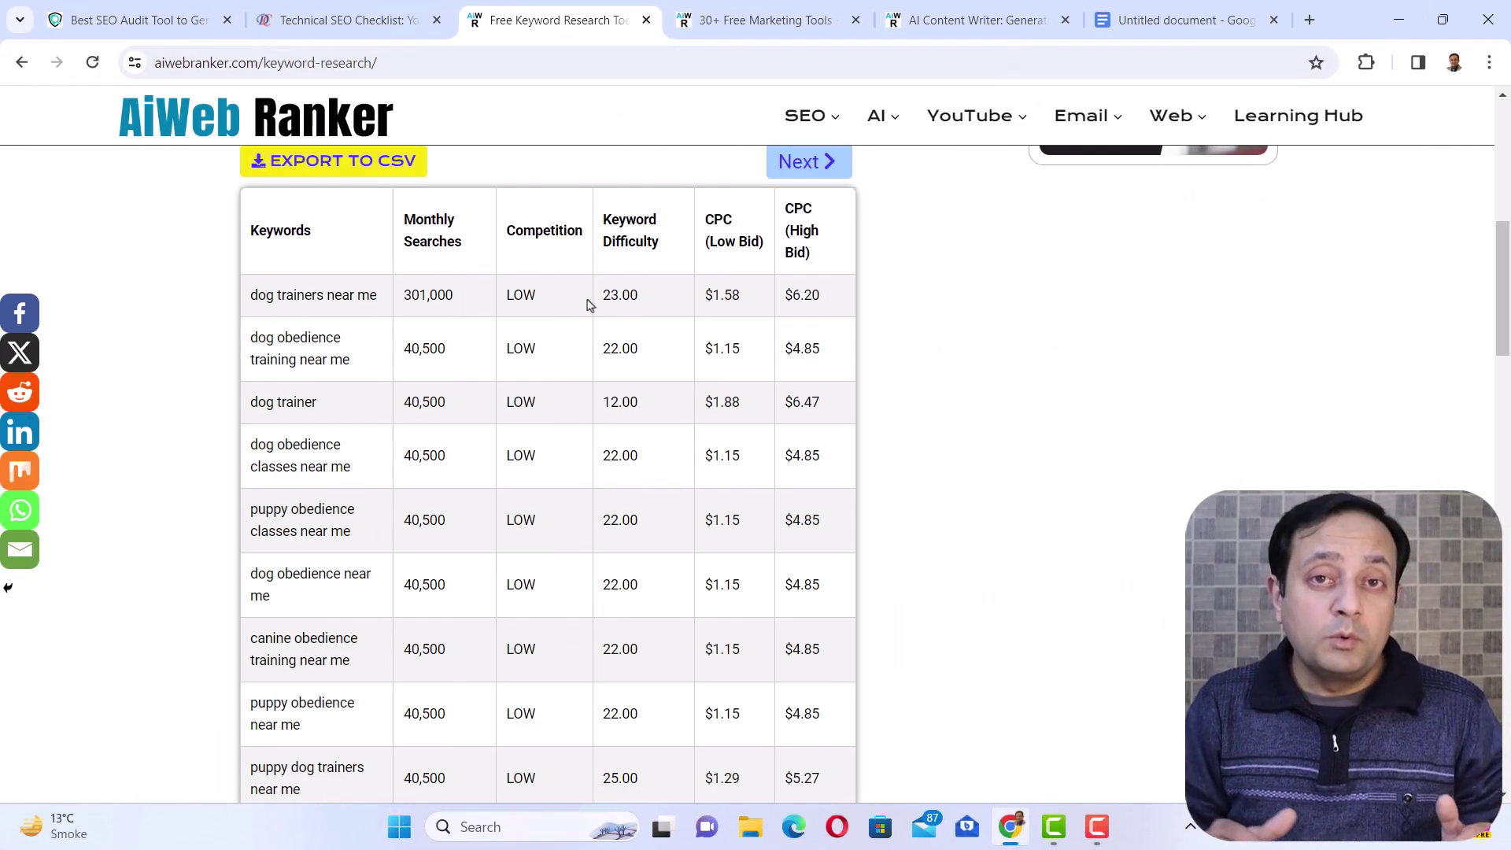
- Launch the SEO Analyzer And Audit Tool from the 30+ Free Marketing Tools page
left_click(737, 22)
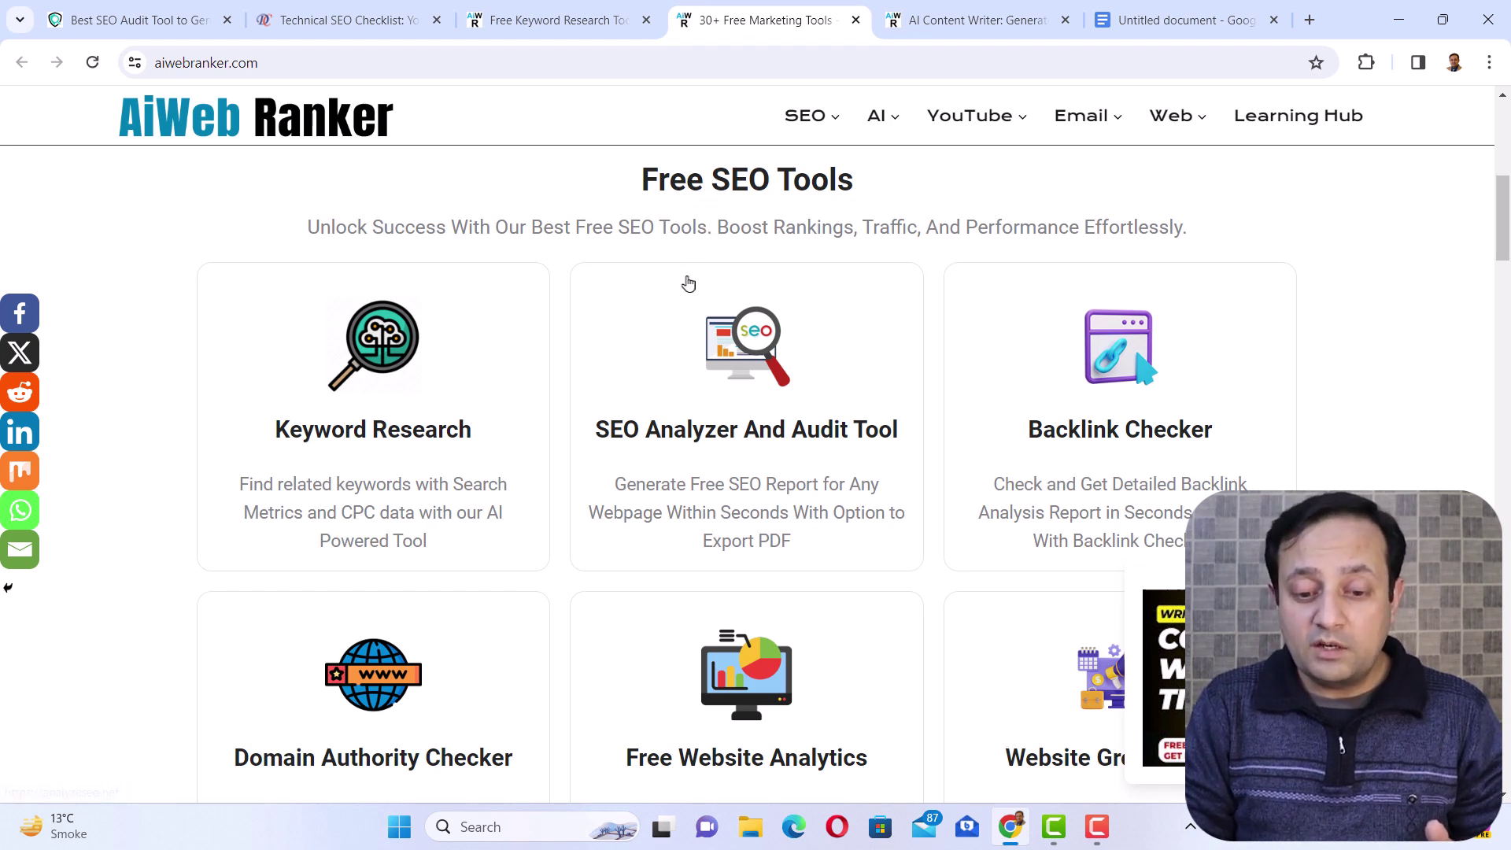
left_click(762, 434)
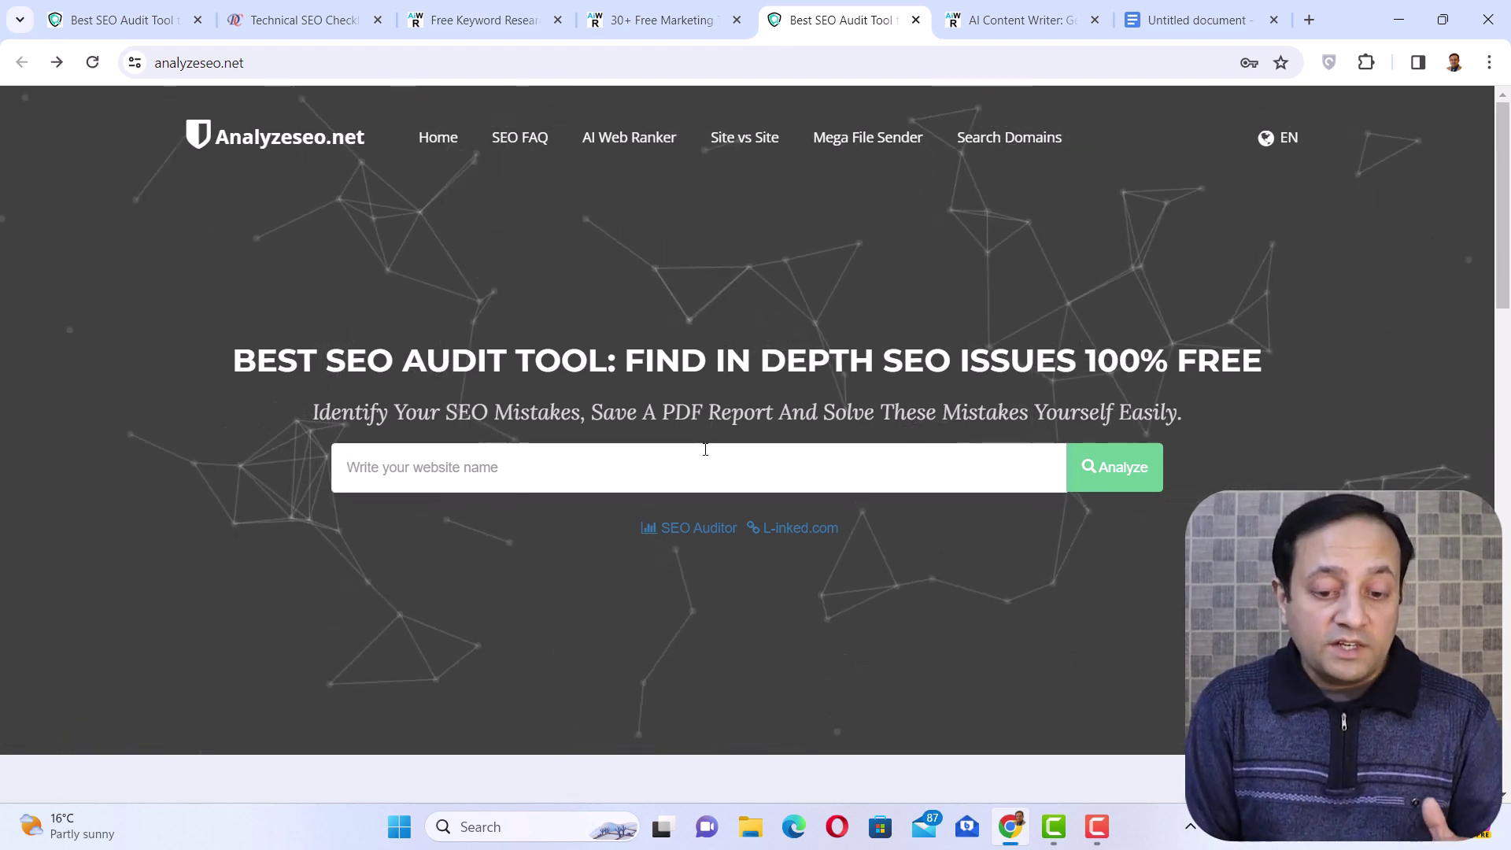
- Analyze themeforest.net in the SEO audit tool
left_click(705, 449)
type("themef")
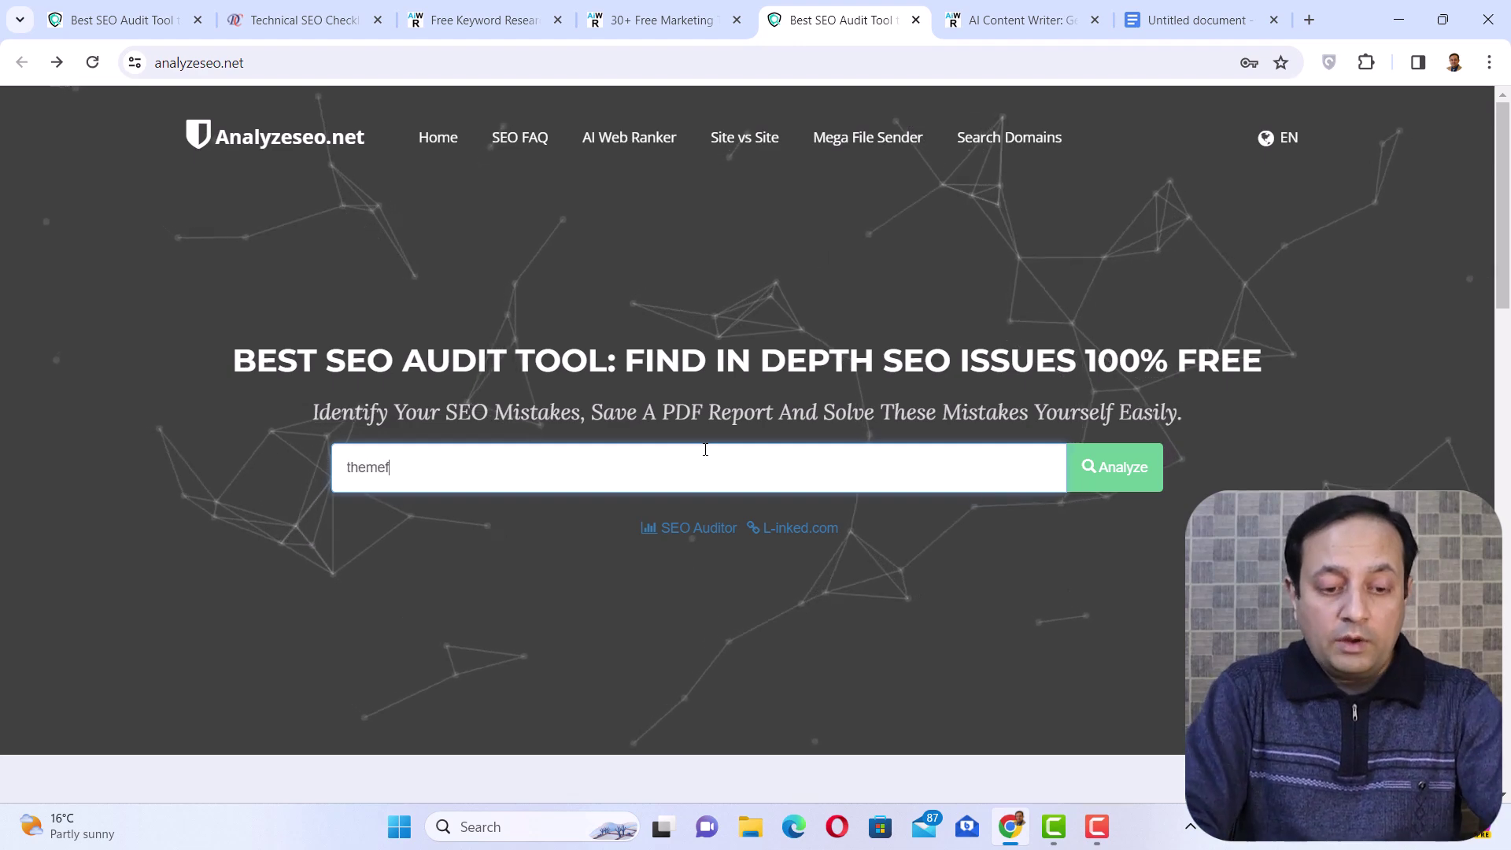
type("orest.net")
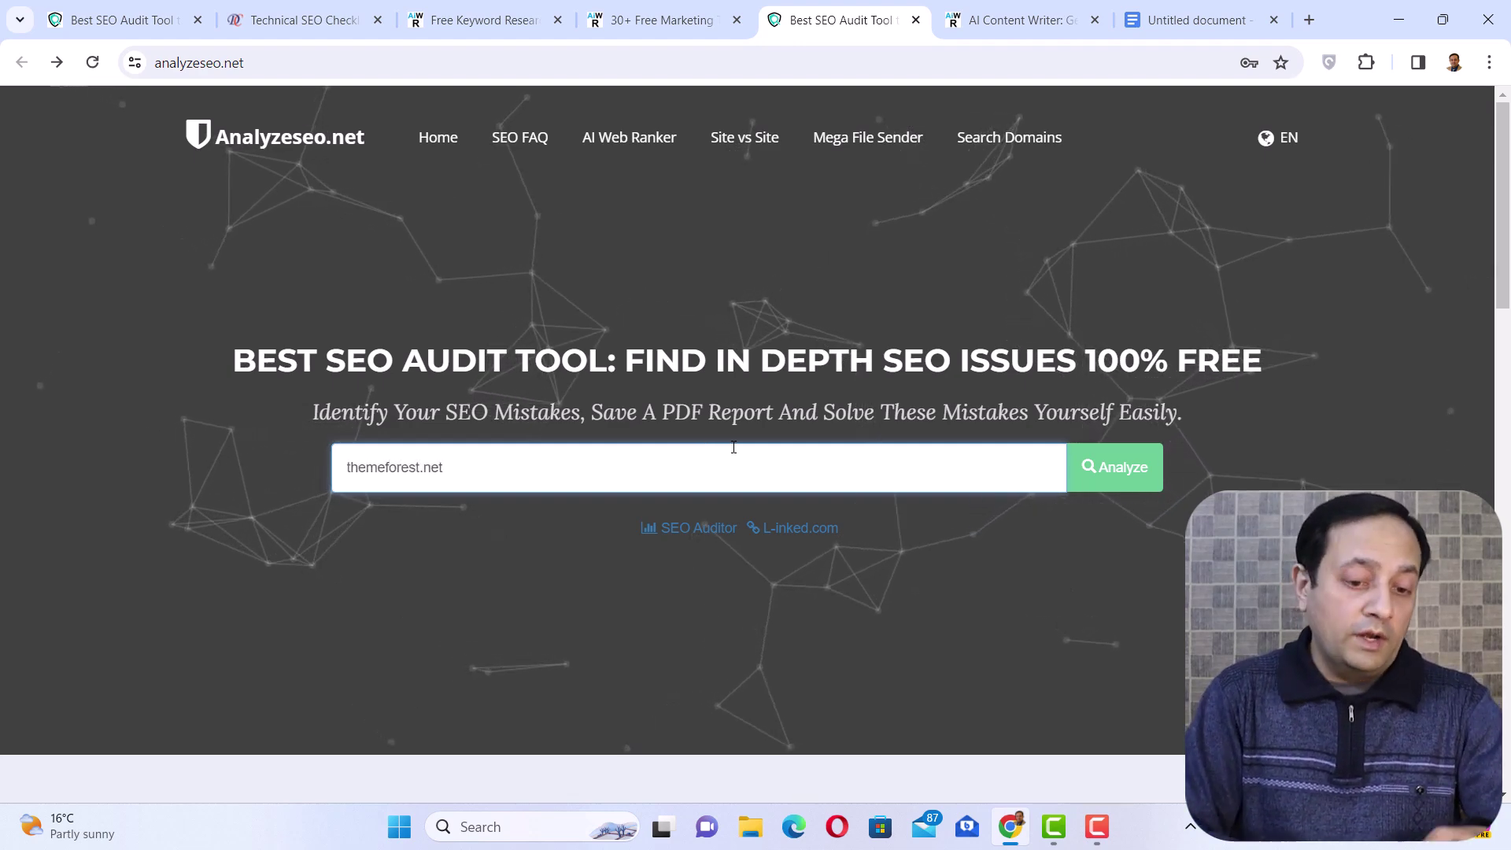
left_click(1115, 476)
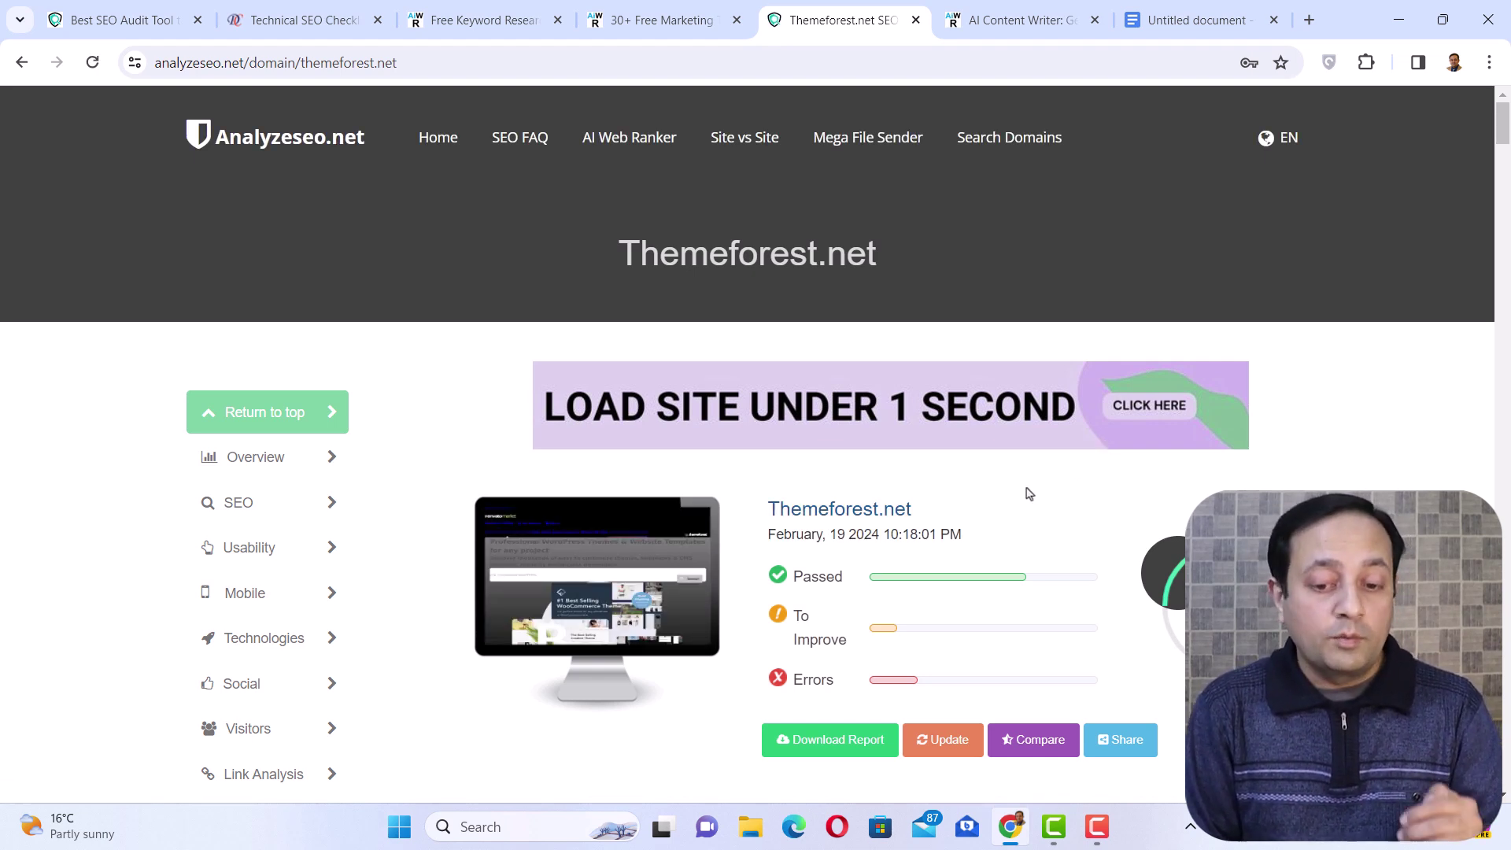
- Review the title tag, headings and keyword results in the themeforest.net report
scroll(1029, 493, "down", 3)
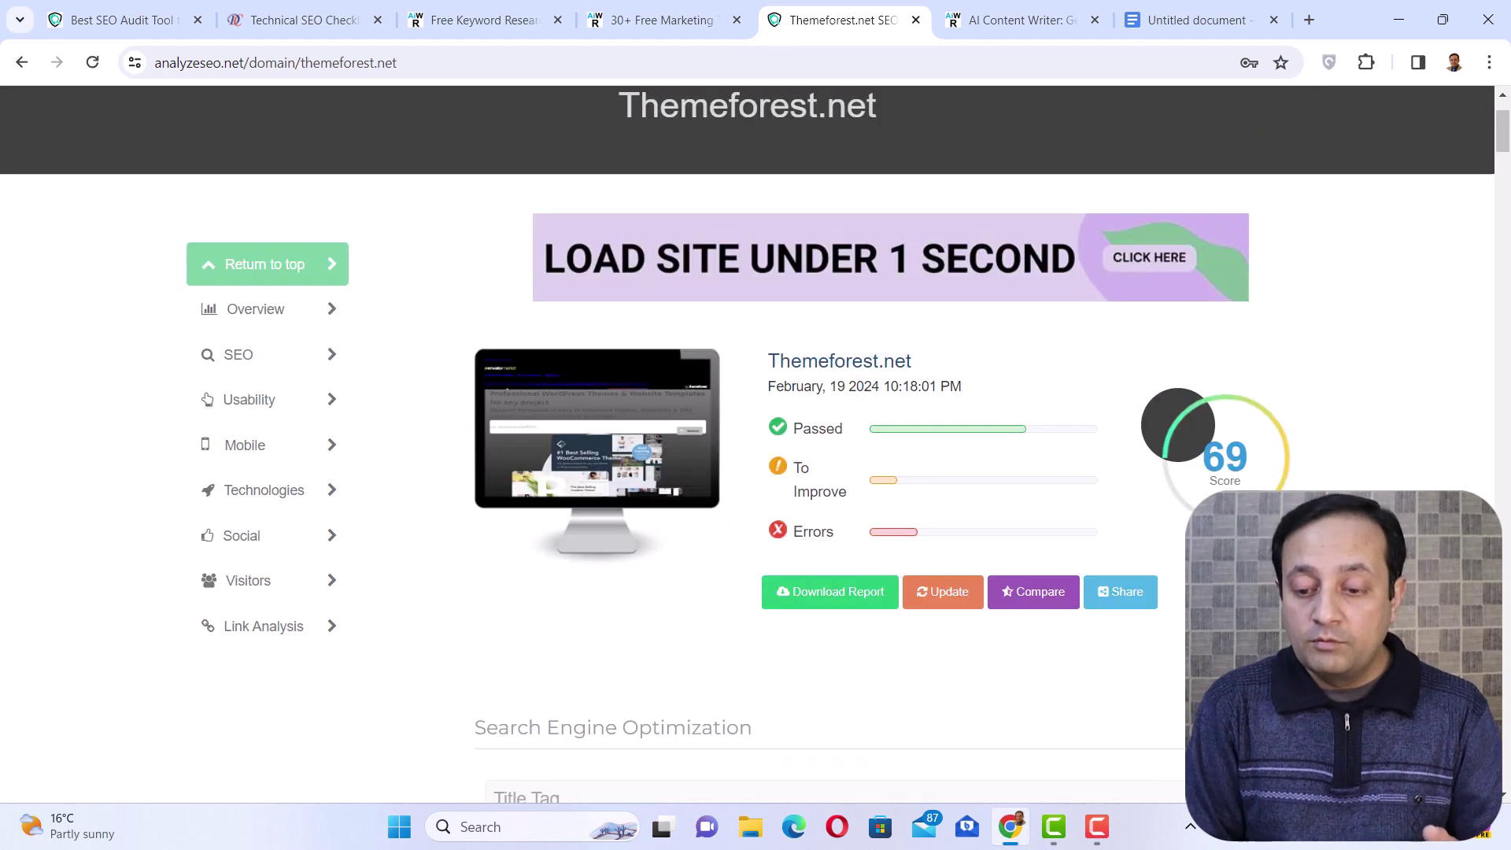
scroll(629, 535, "down", 3)
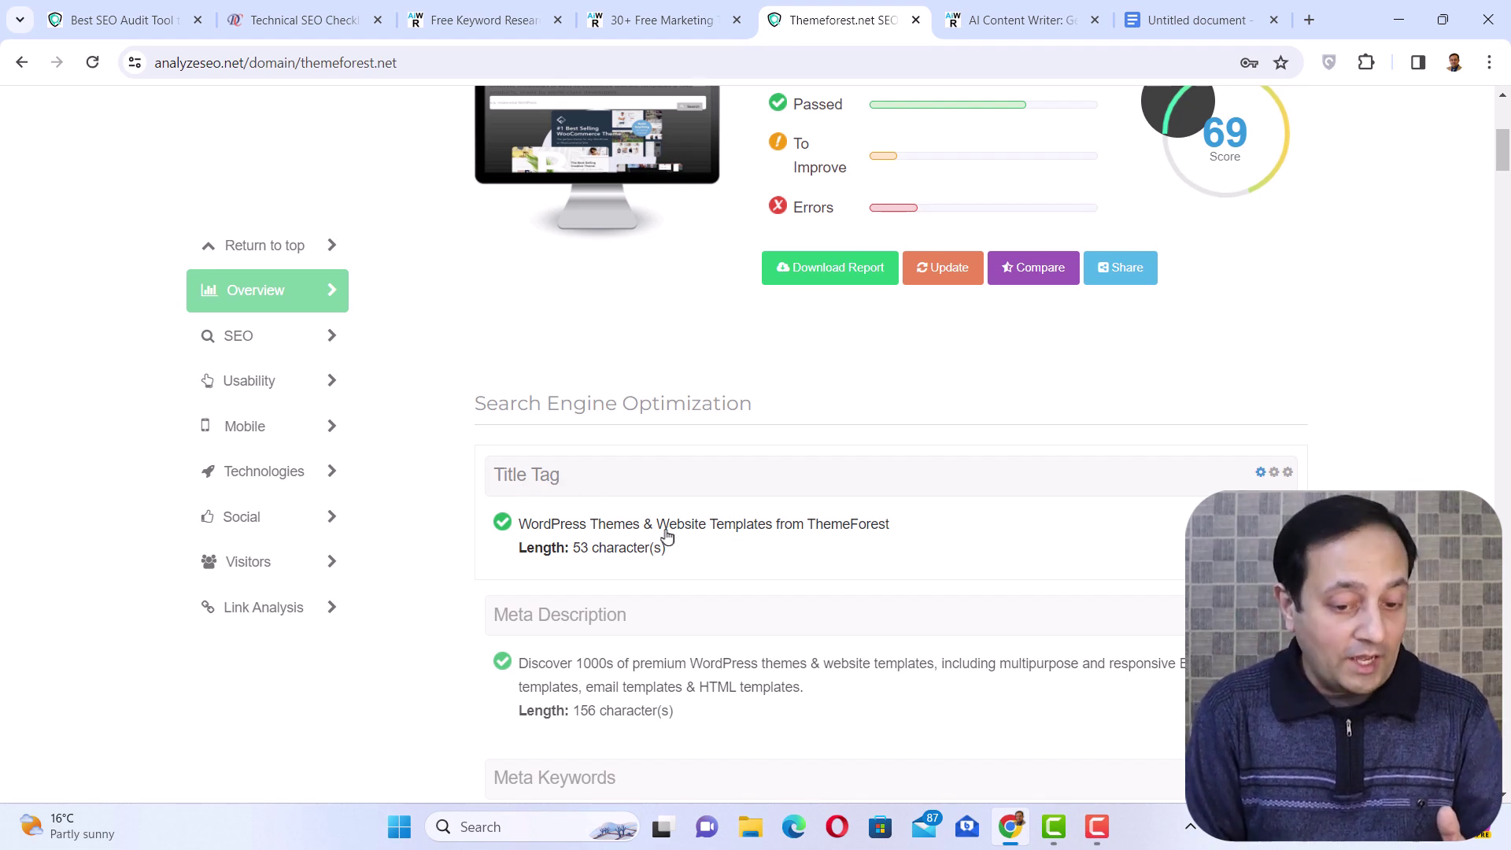
scroll(665, 534, "down", 2)
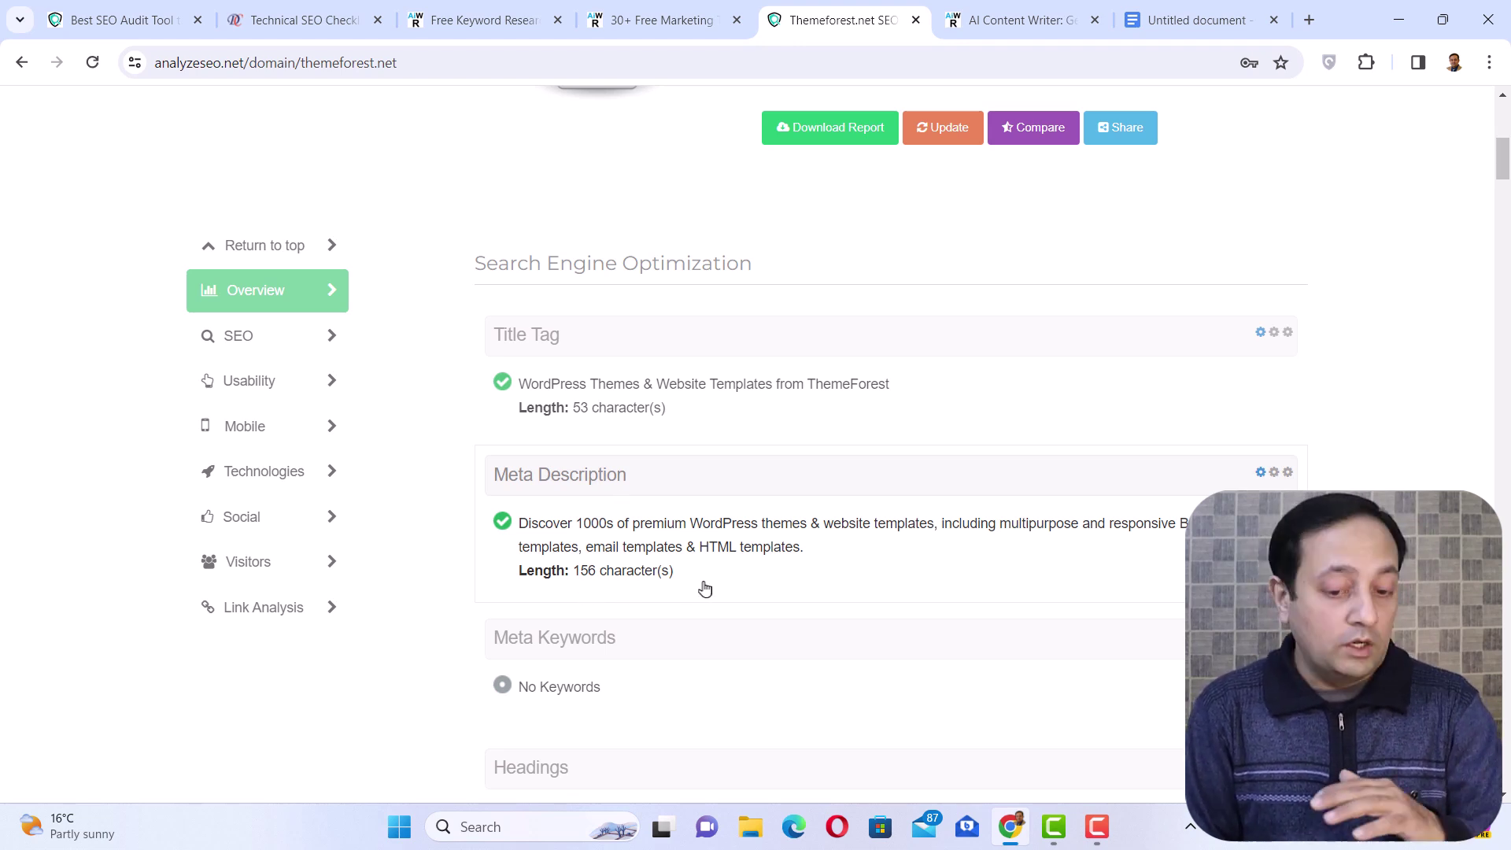
scroll(704, 589, "down", 1)
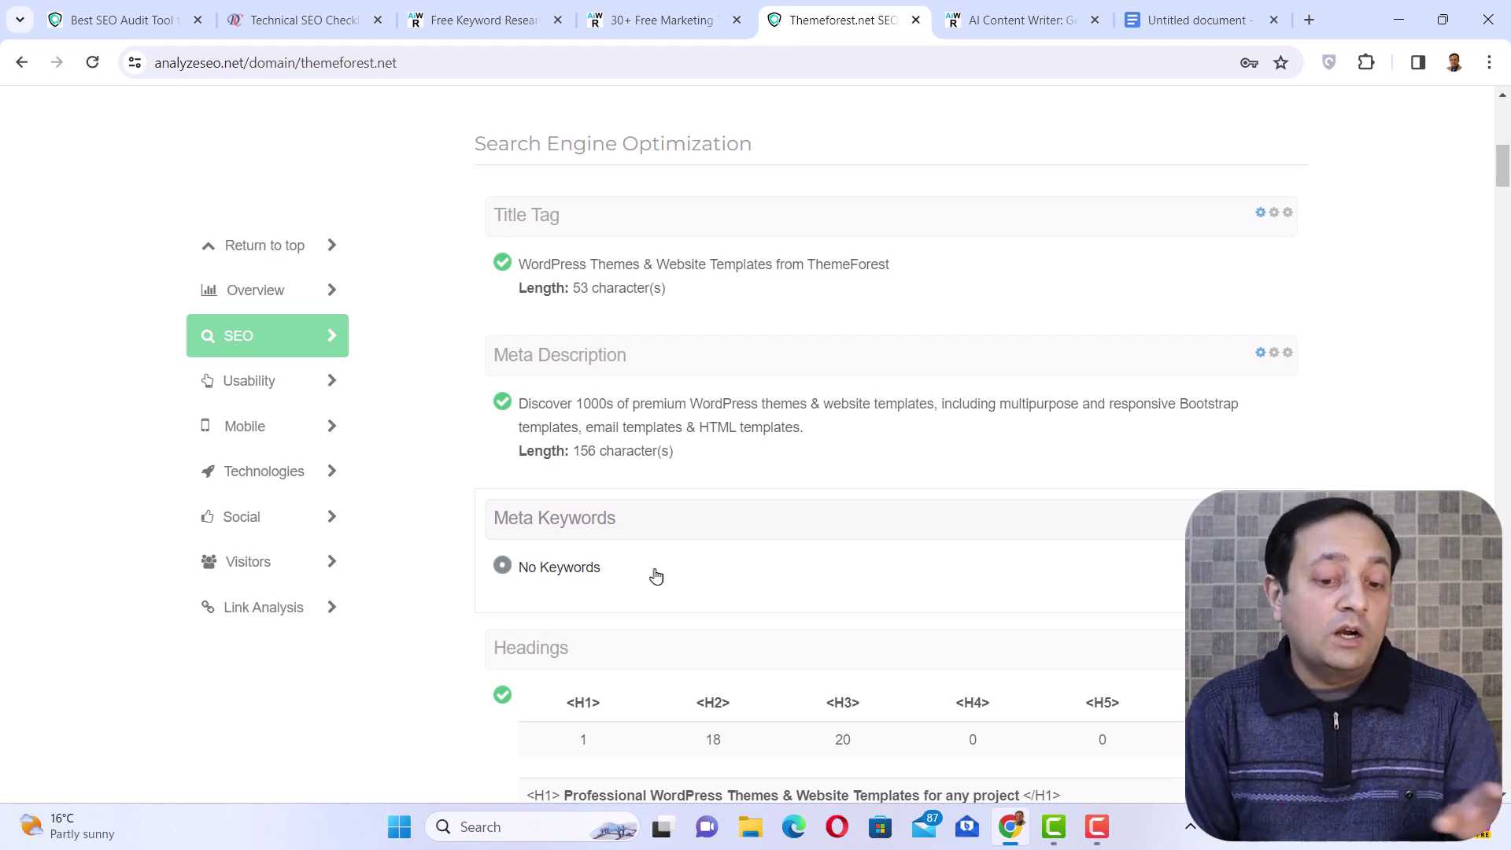
scroll(656, 577, "down", 2)
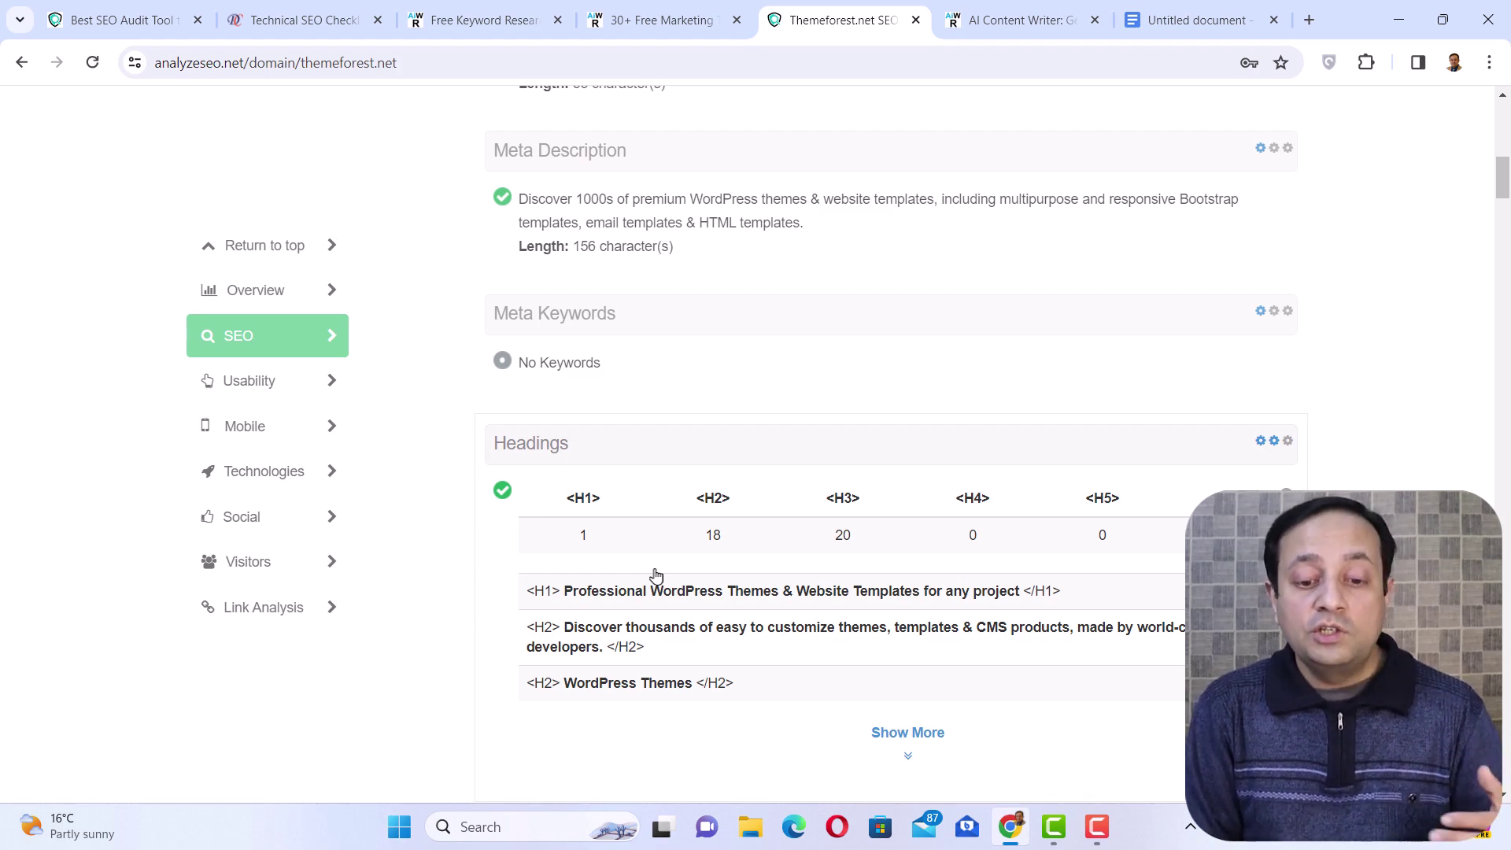
scroll(656, 577, "down", 3)
scroll(656, 576, "down", 2)
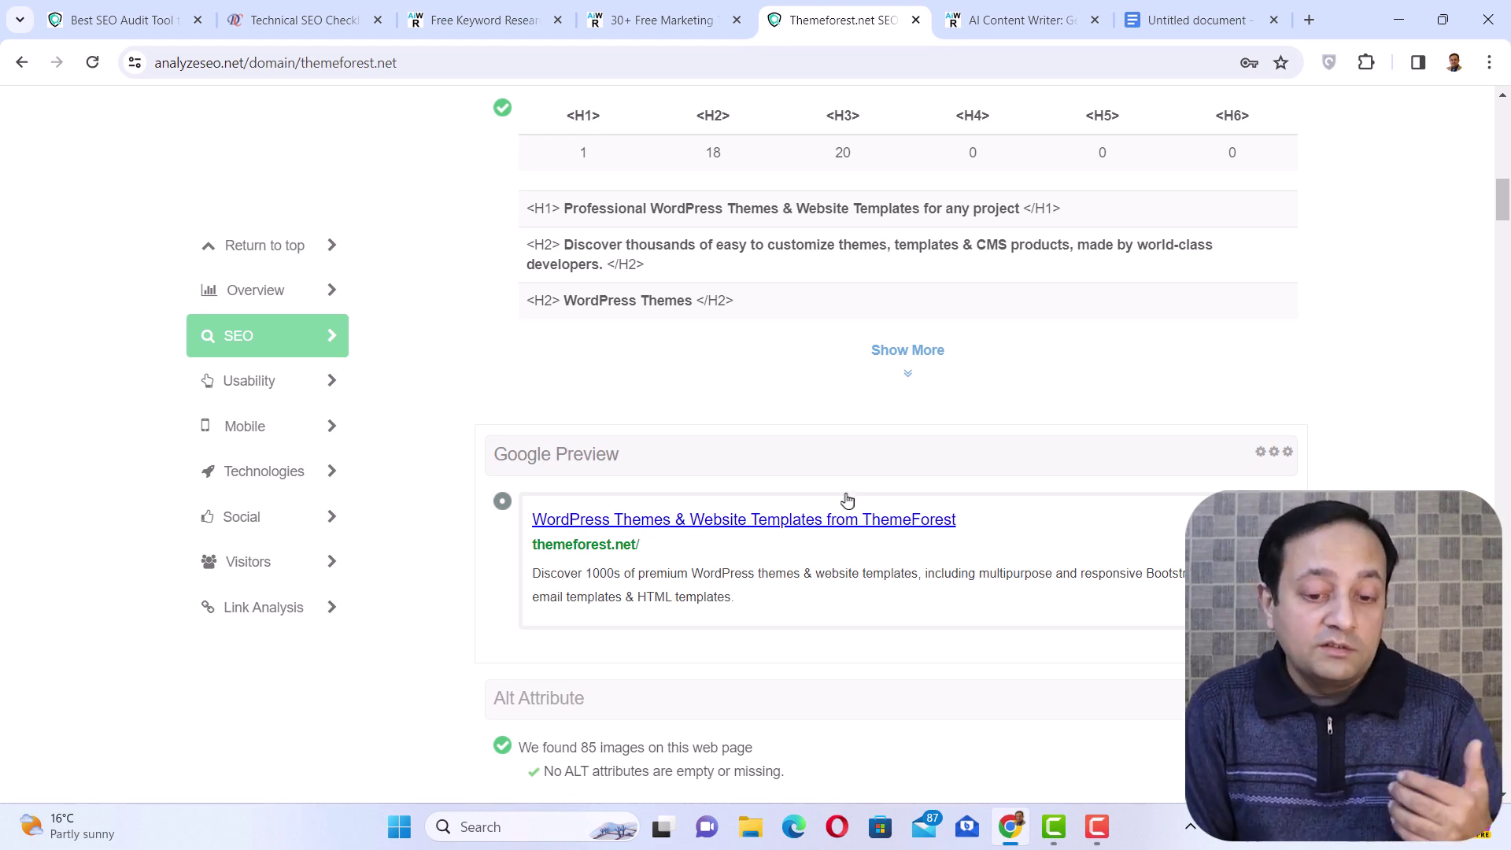
- Expand the Google Preview explanation and continue down to the XML Sitemap check
left_click(861, 472)
scroll(861, 472, "down", 1)
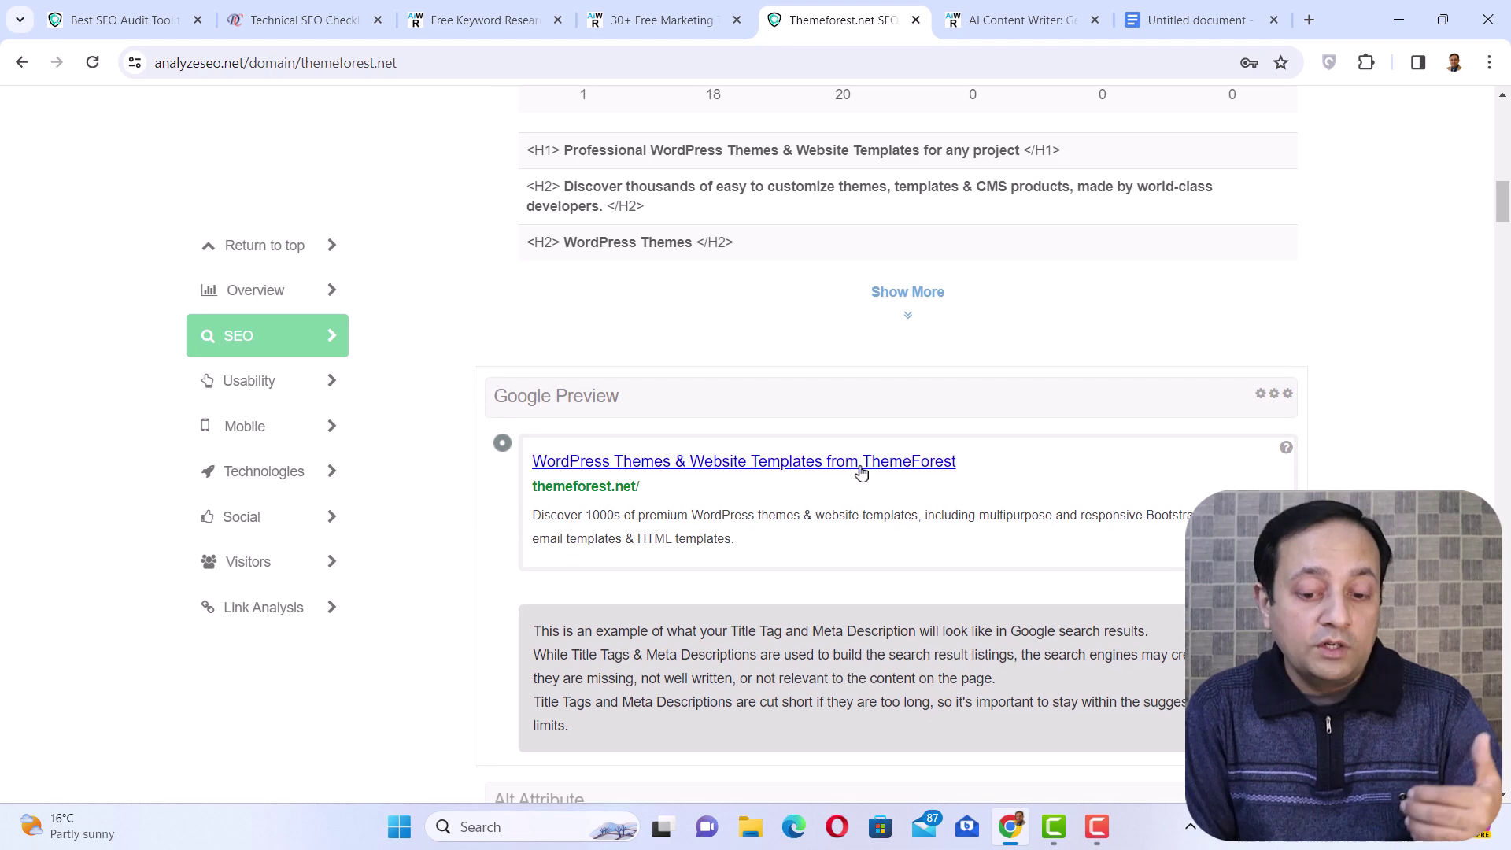
scroll(861, 472, "down", 8)
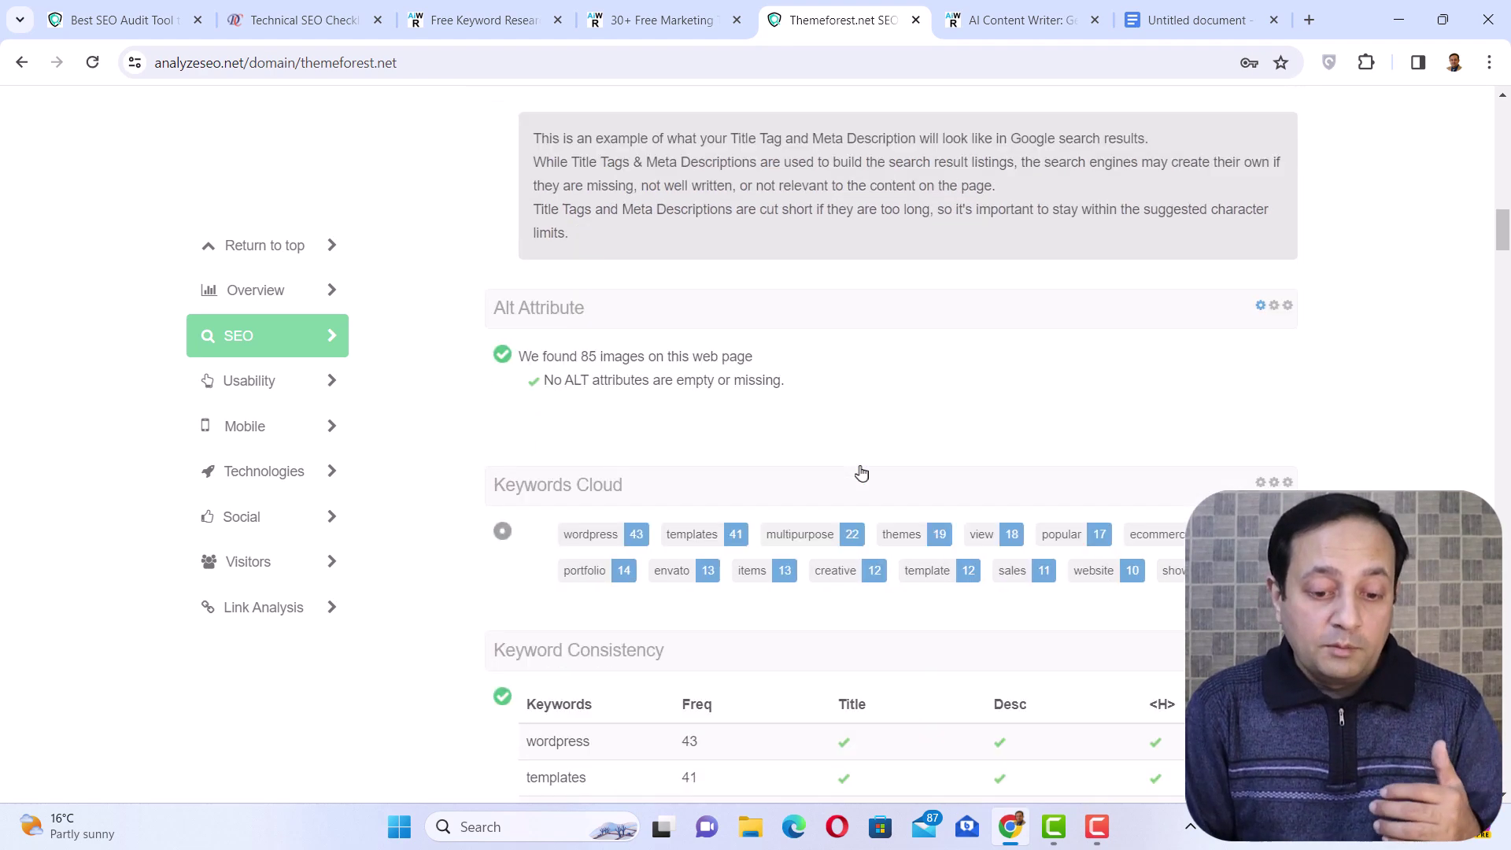
scroll(860, 472, "down", 10)
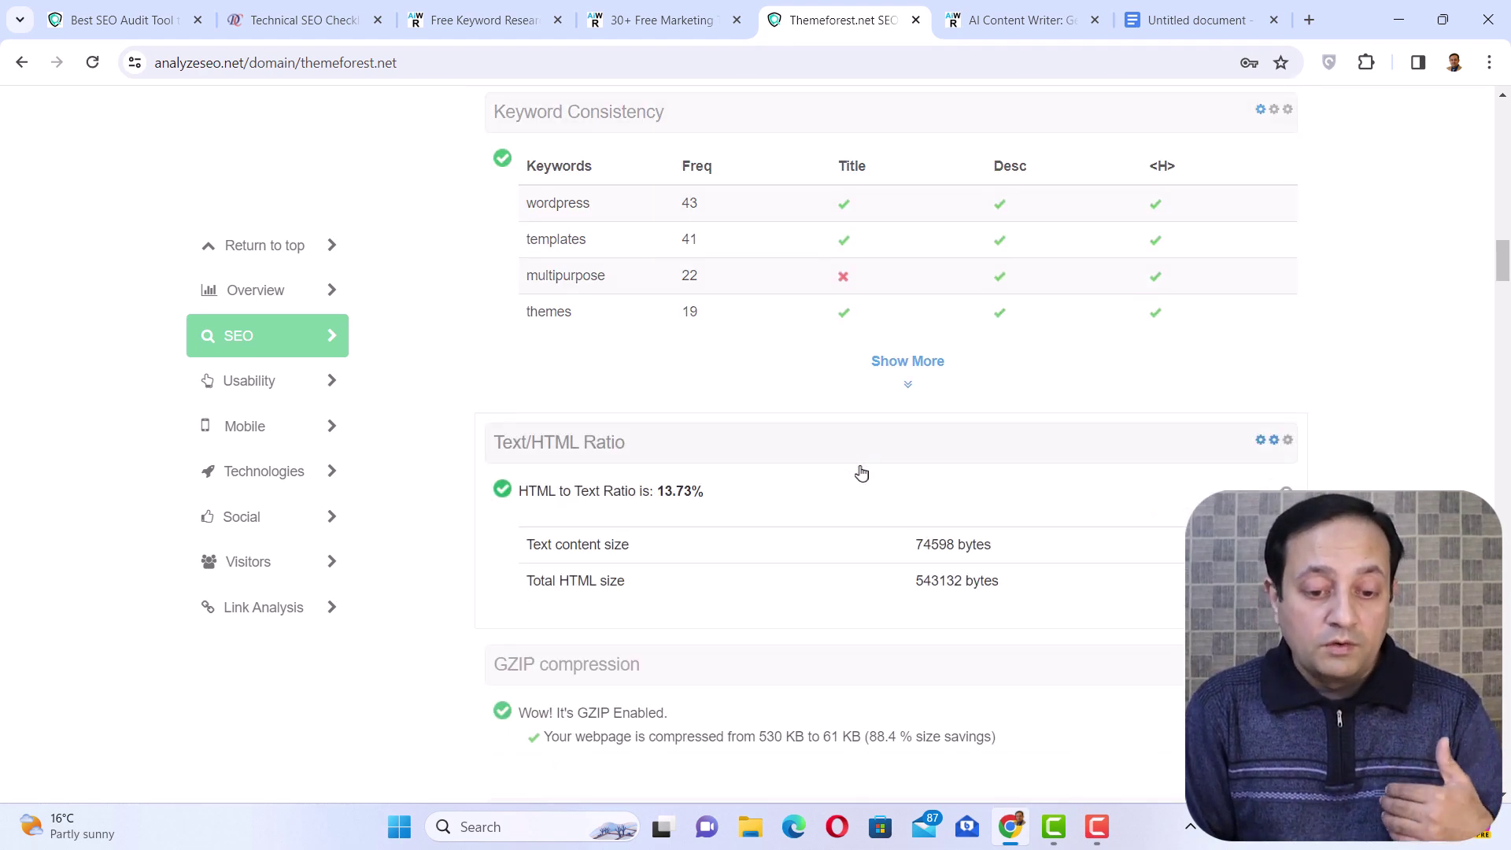
scroll(860, 472, "down", 10)
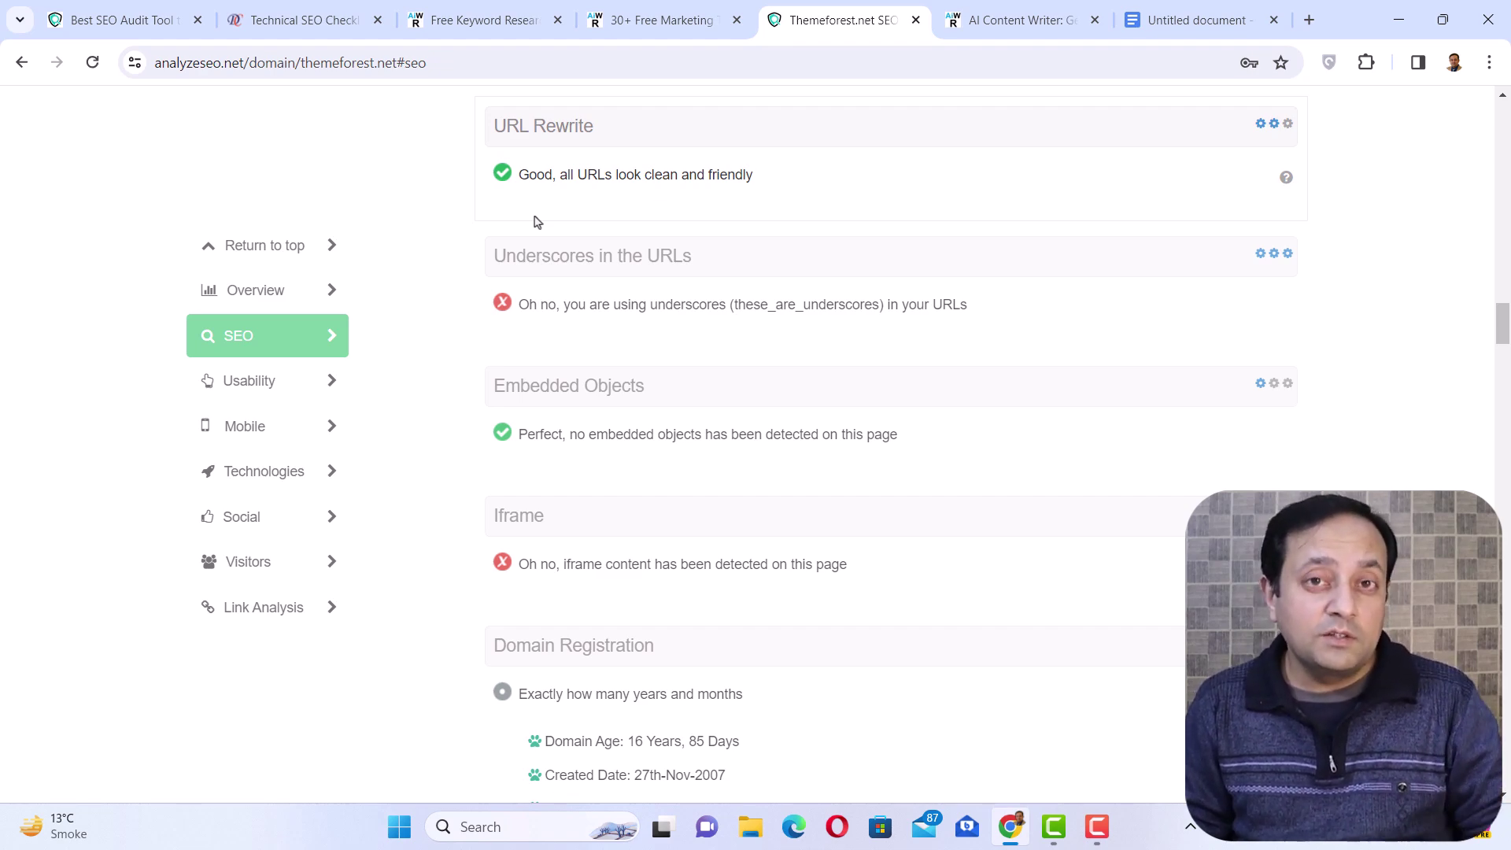
- Move past Domain Registration and WHOIS Data to the Indexed Pages and Backlinks Counter errors
scroll(1343, 333, "up", 1)
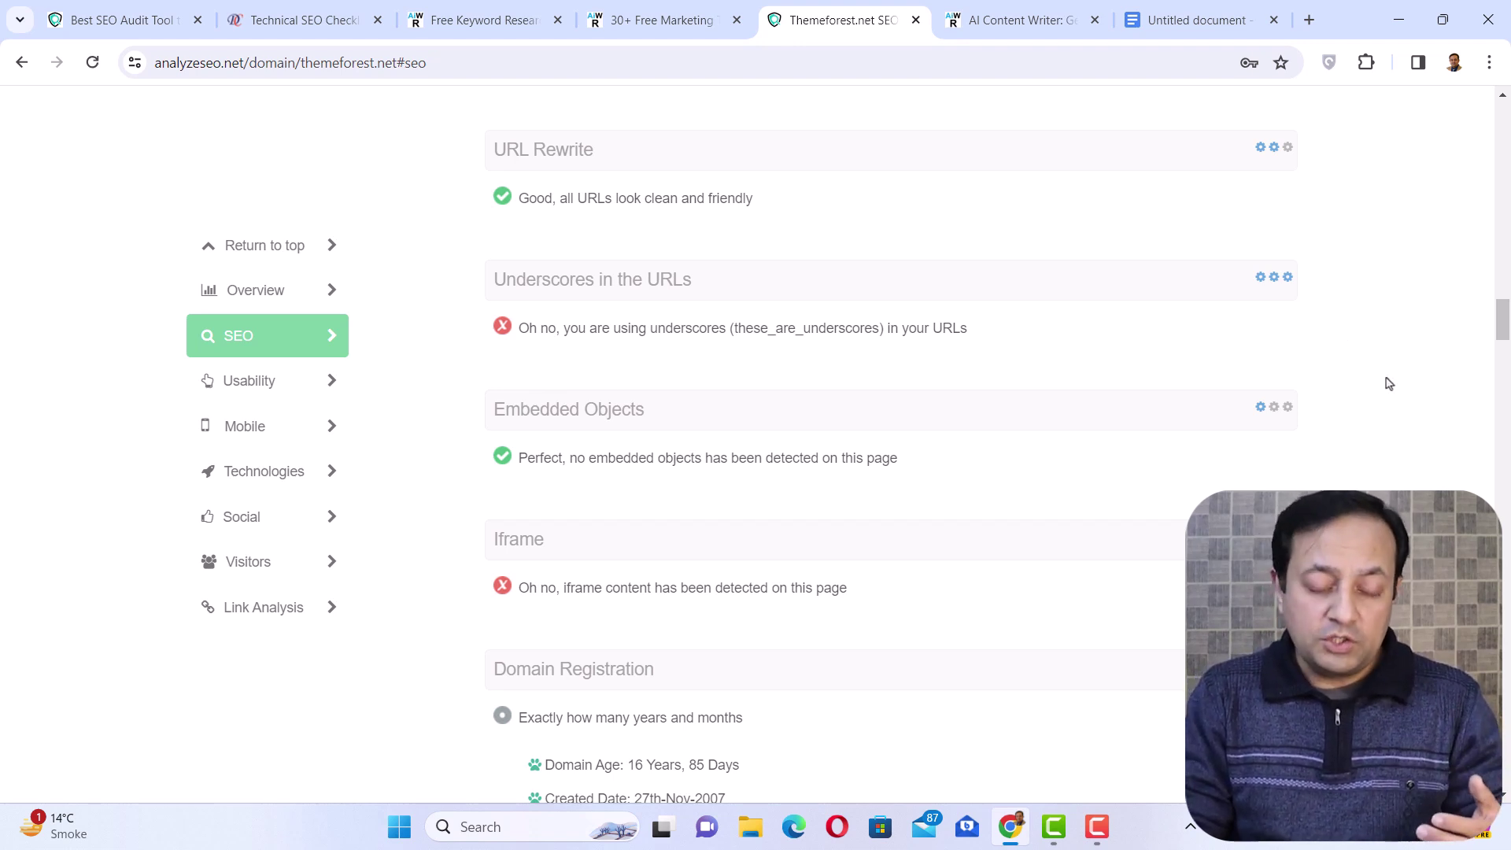
scroll(1389, 384, "down", 4)
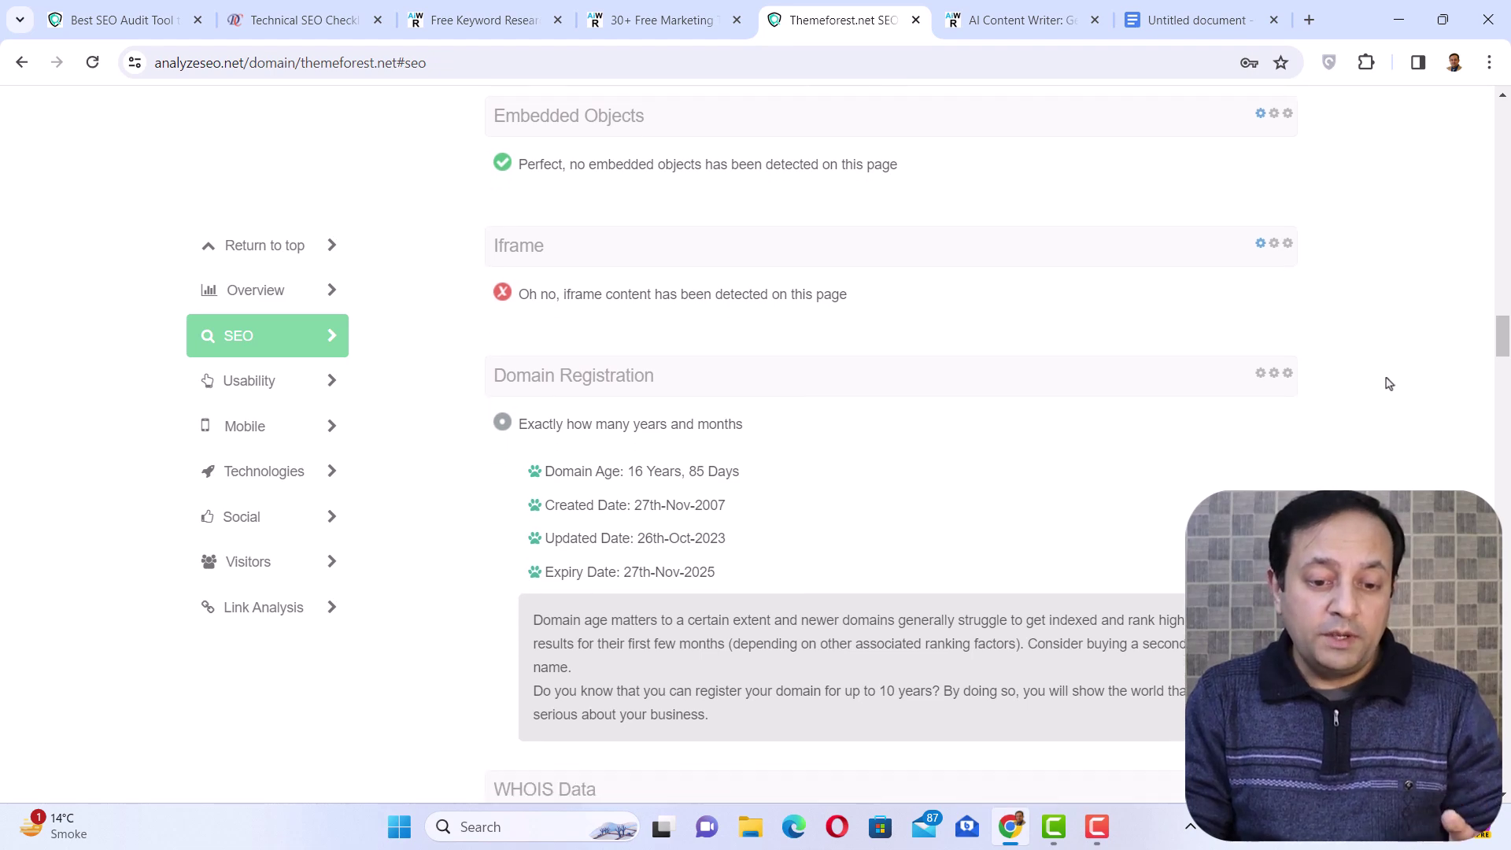
scroll(1389, 383, "down", 1)
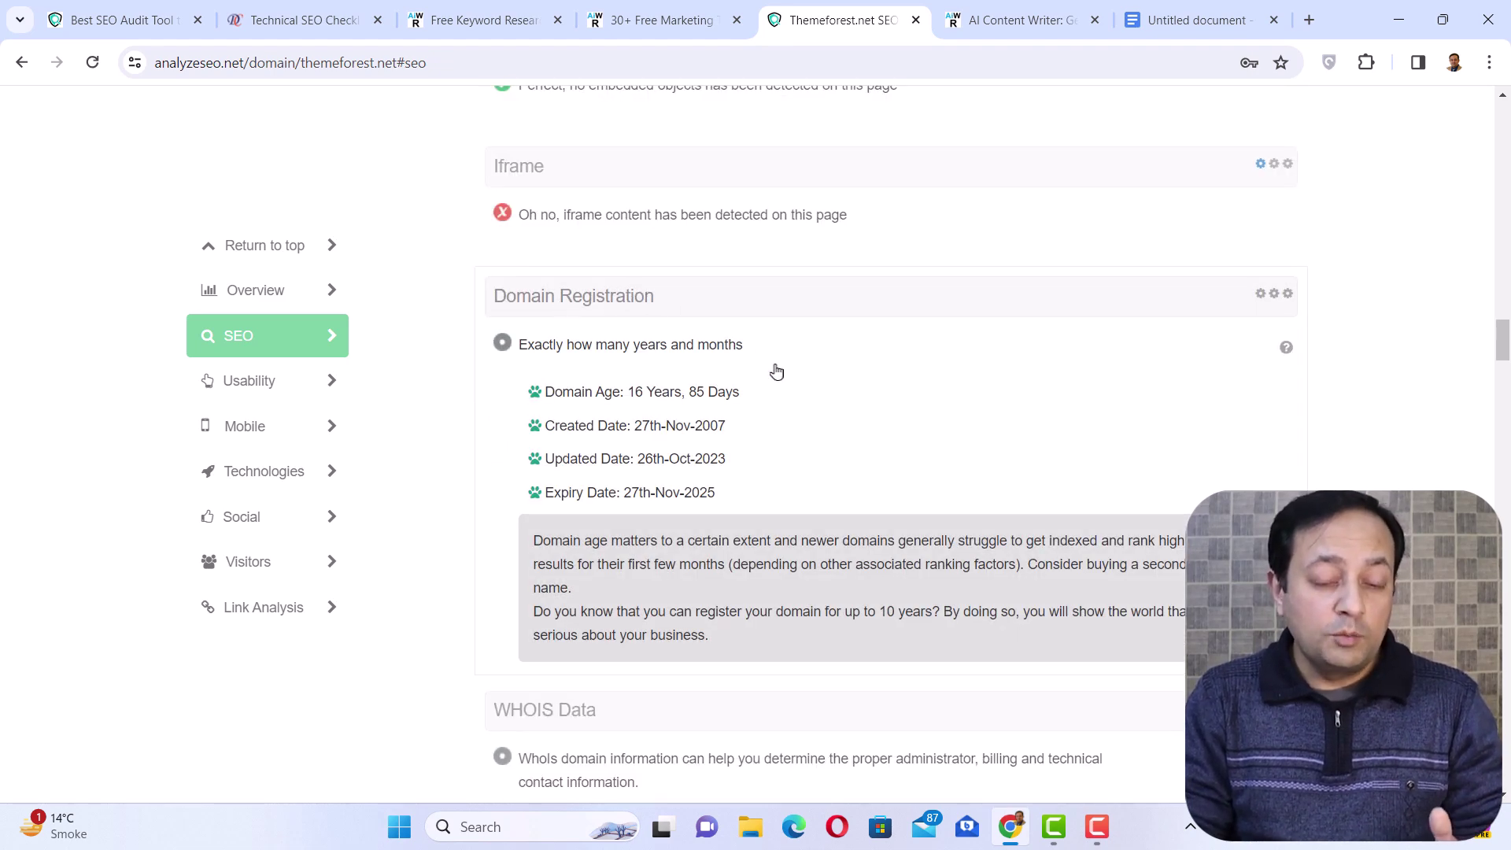
scroll(779, 469, "down", 11)
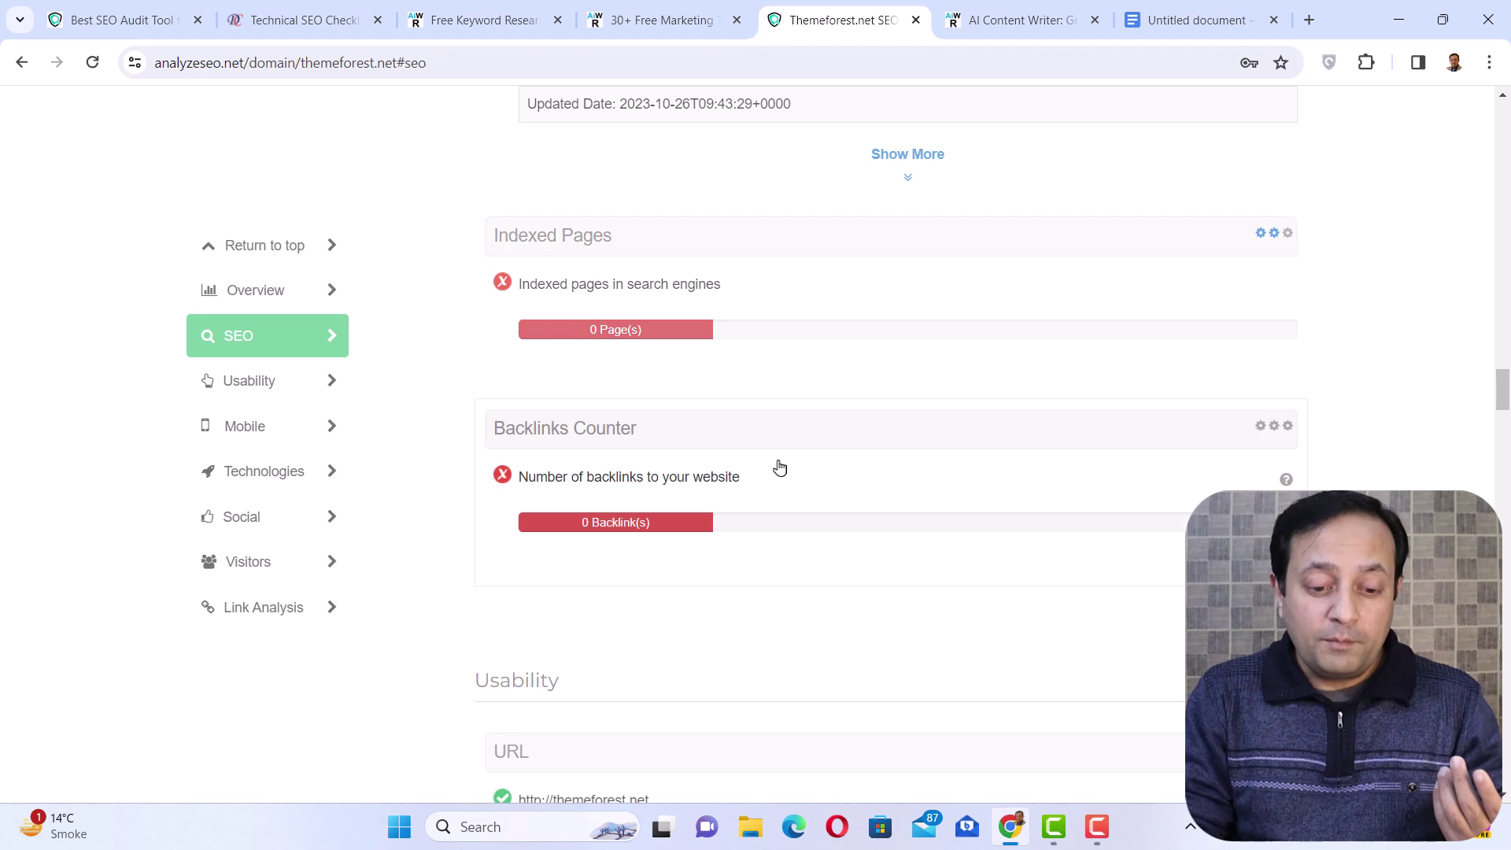
- Review the Usability, Mobile and page speed scores down to Technologies, showing server IP 172.64.144.180
scroll(779, 469, "down", 7)
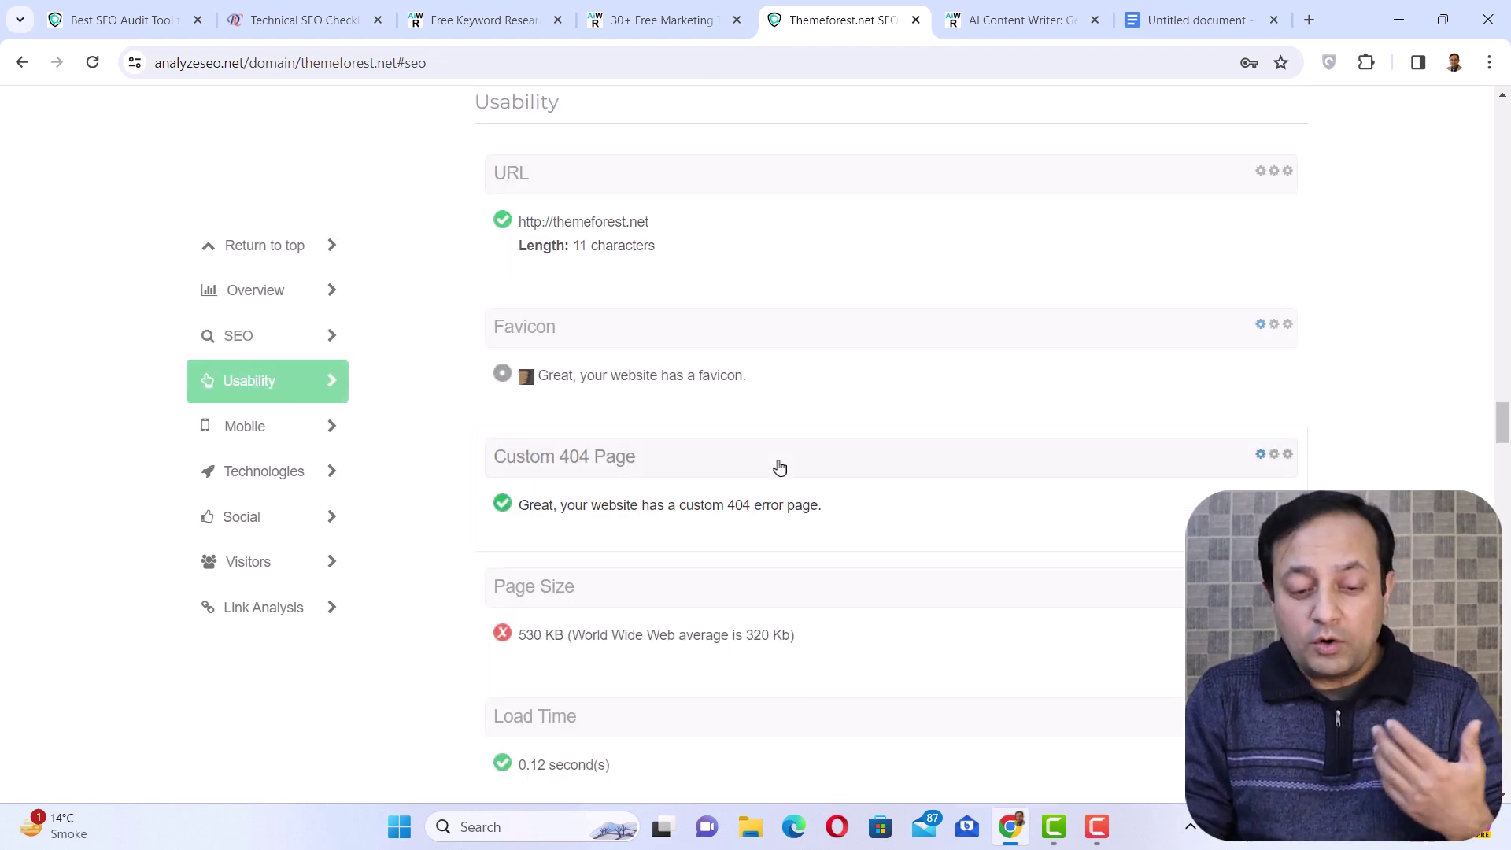
scroll(779, 469, "down", 4)
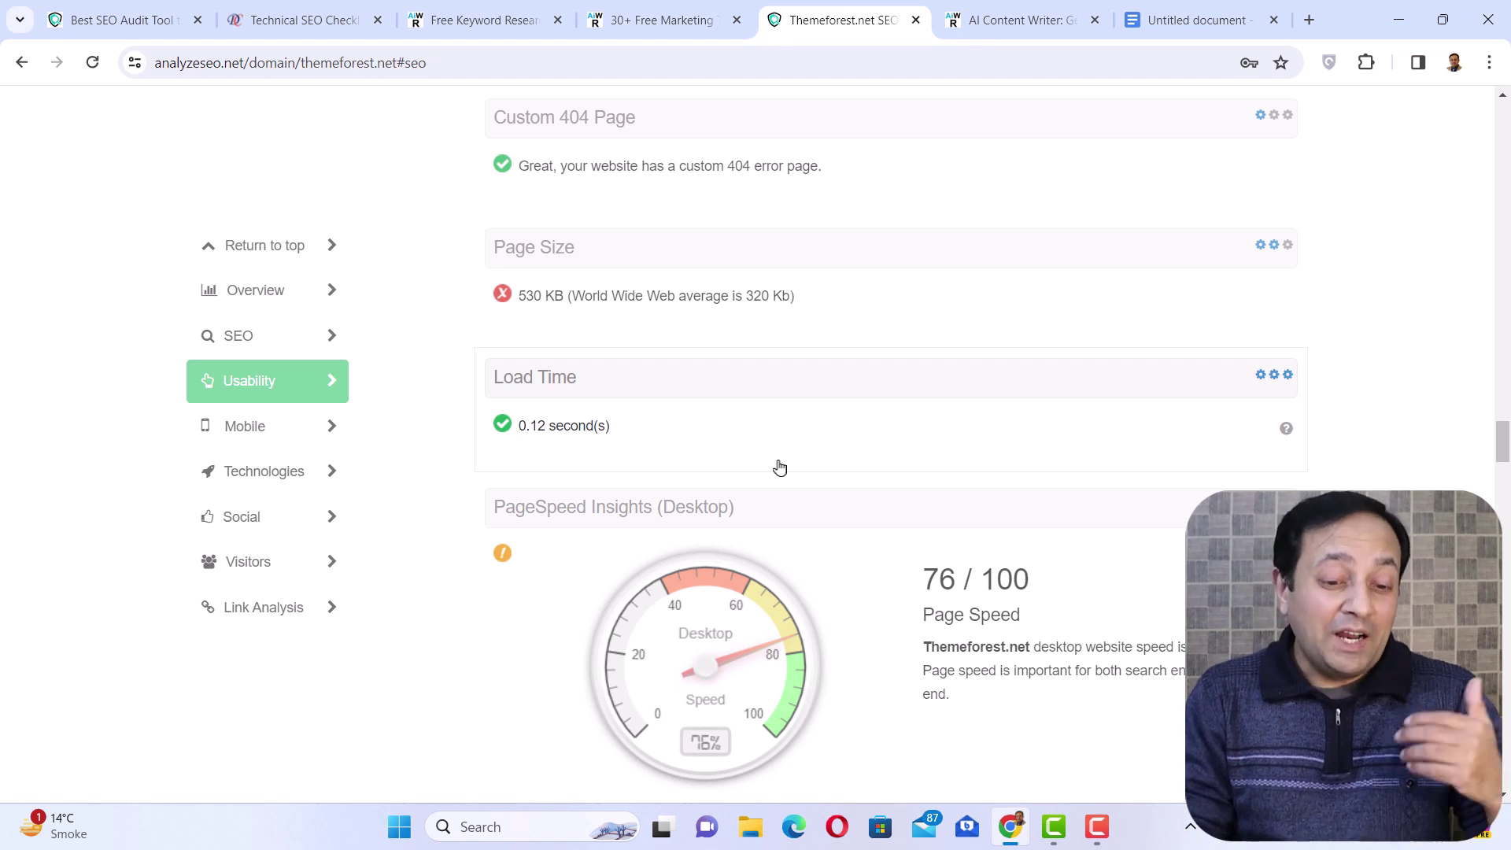
scroll(779, 469, "down", 2)
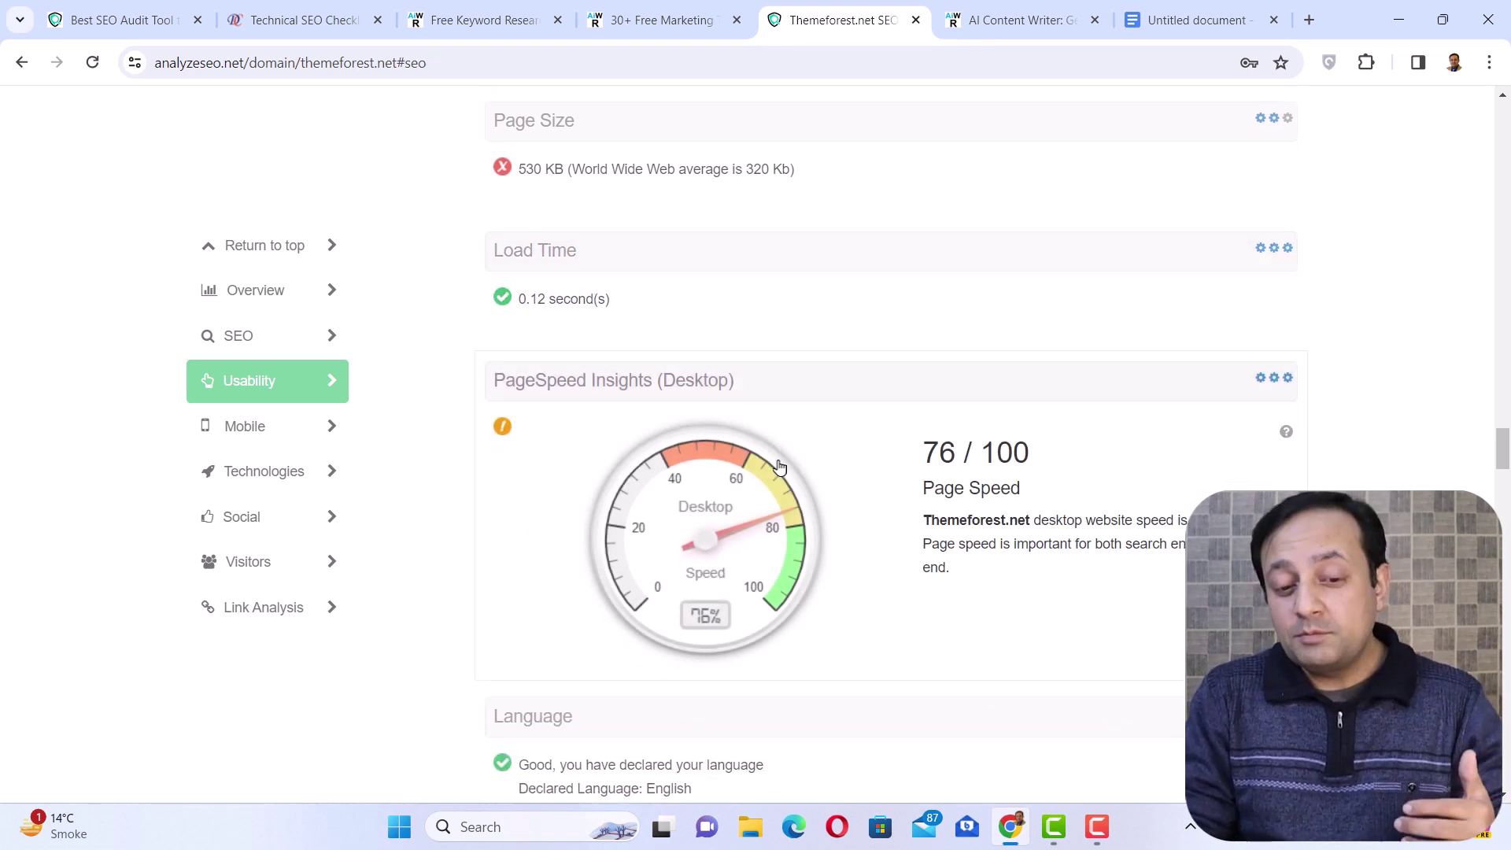
scroll(779, 467, "down", 7)
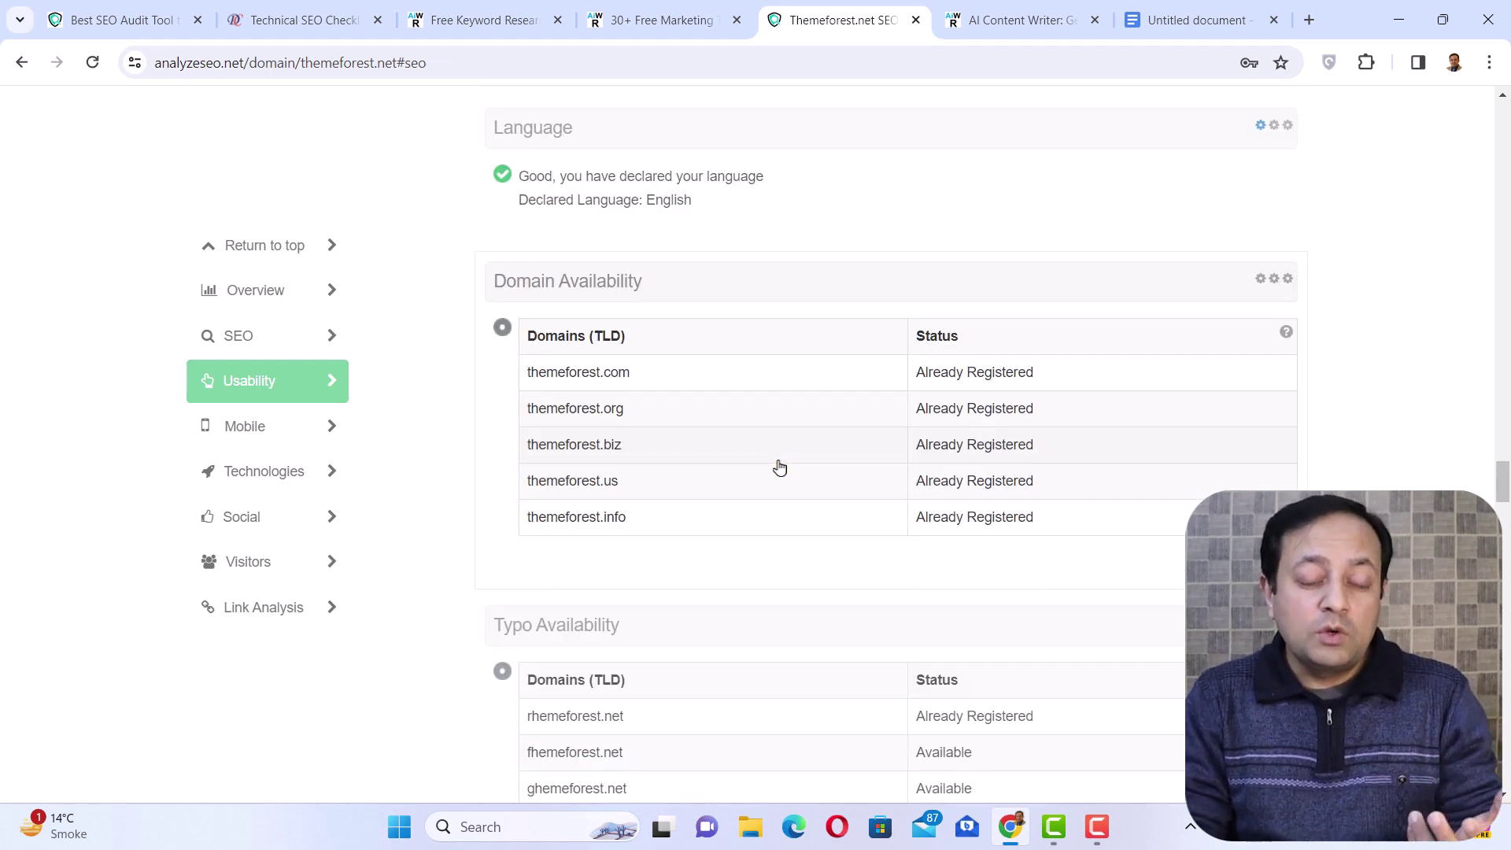
scroll(778, 468, "down", 1)
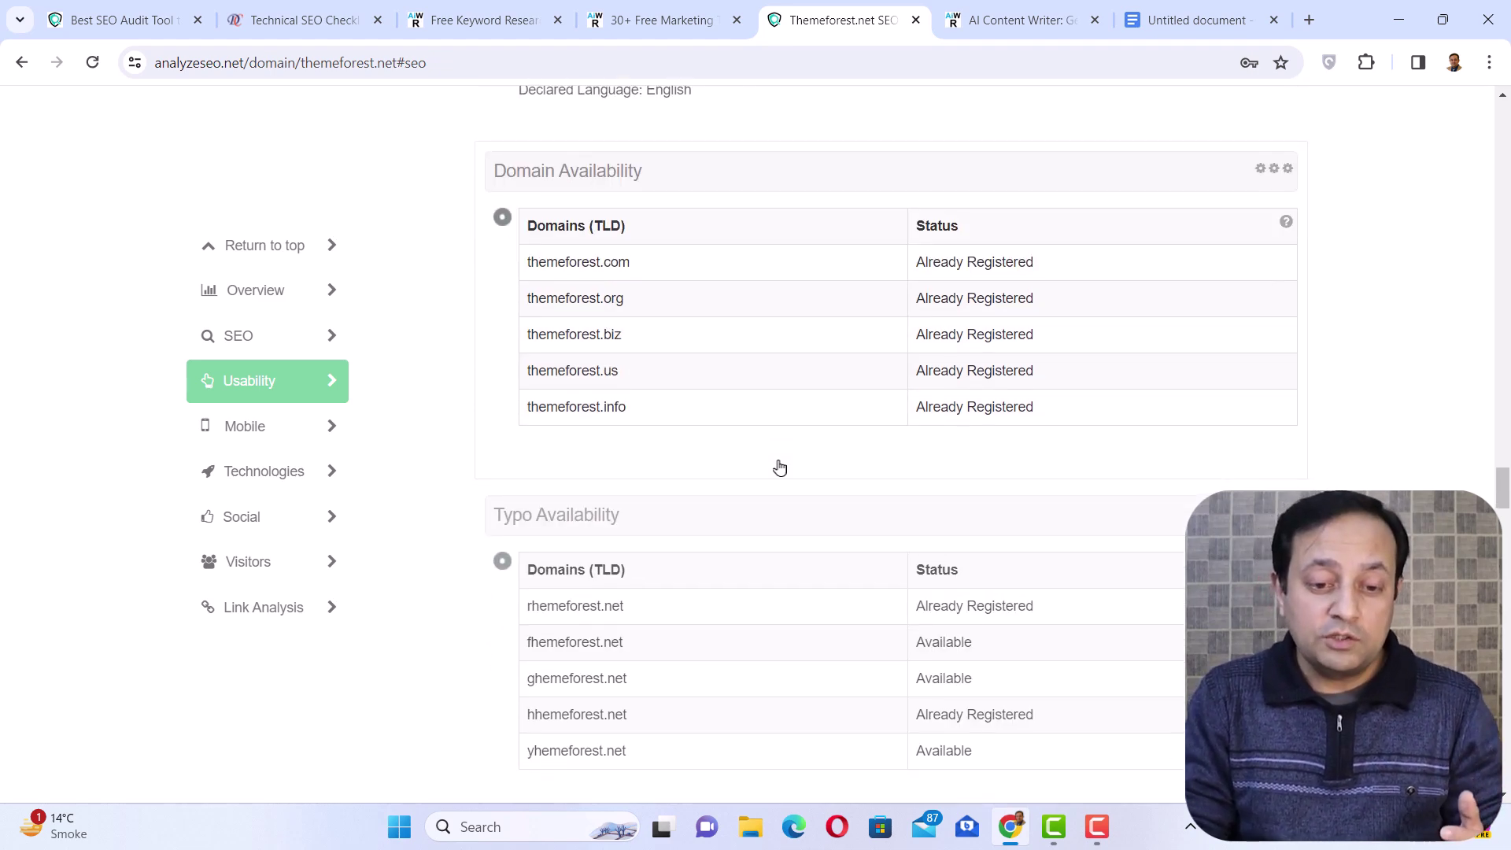
scroll(779, 467, "down", 15)
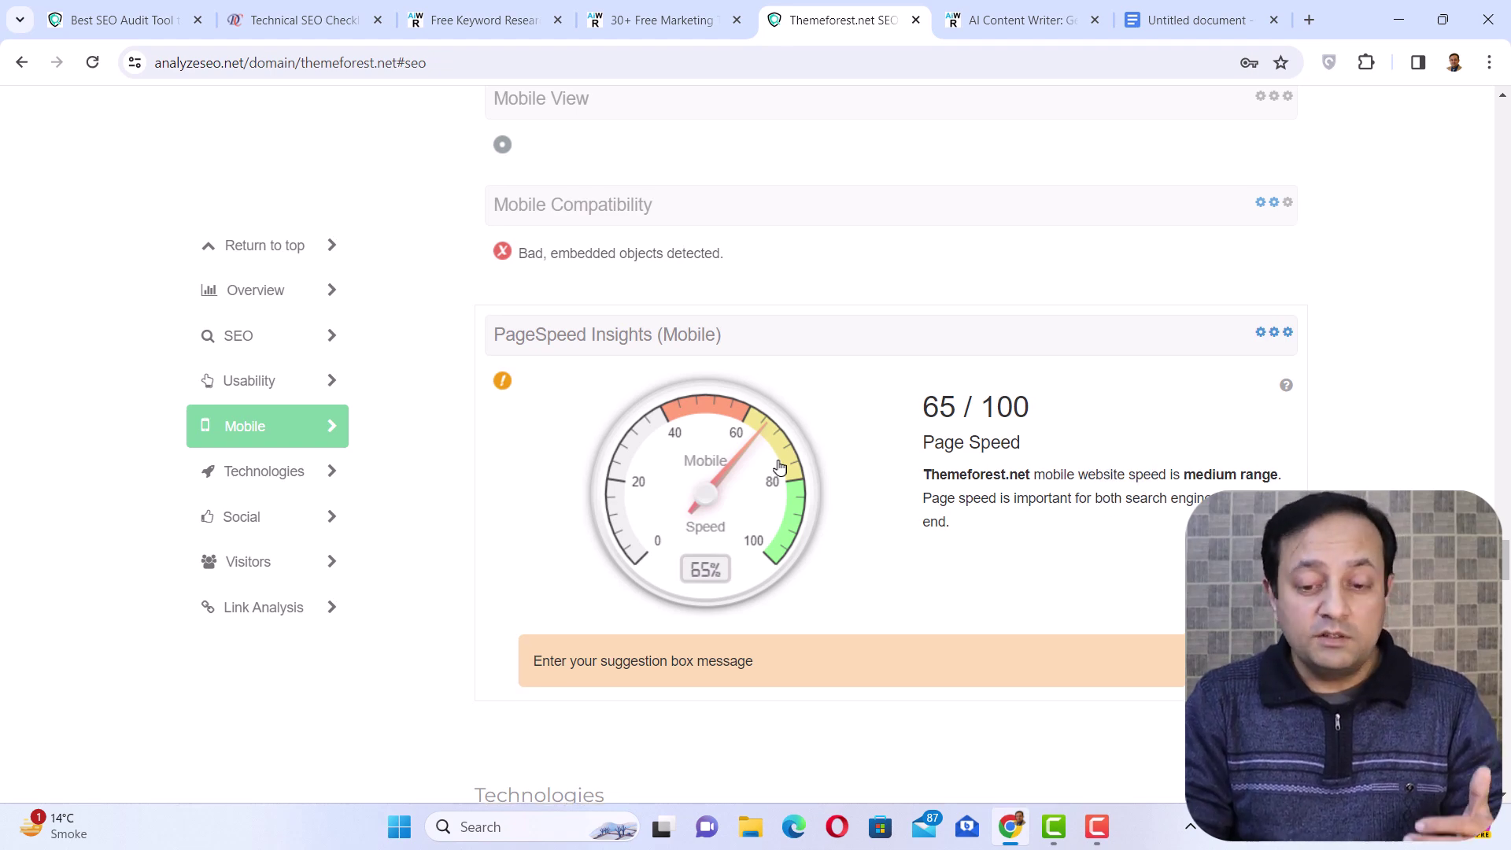
scroll(779, 467, "down", 6)
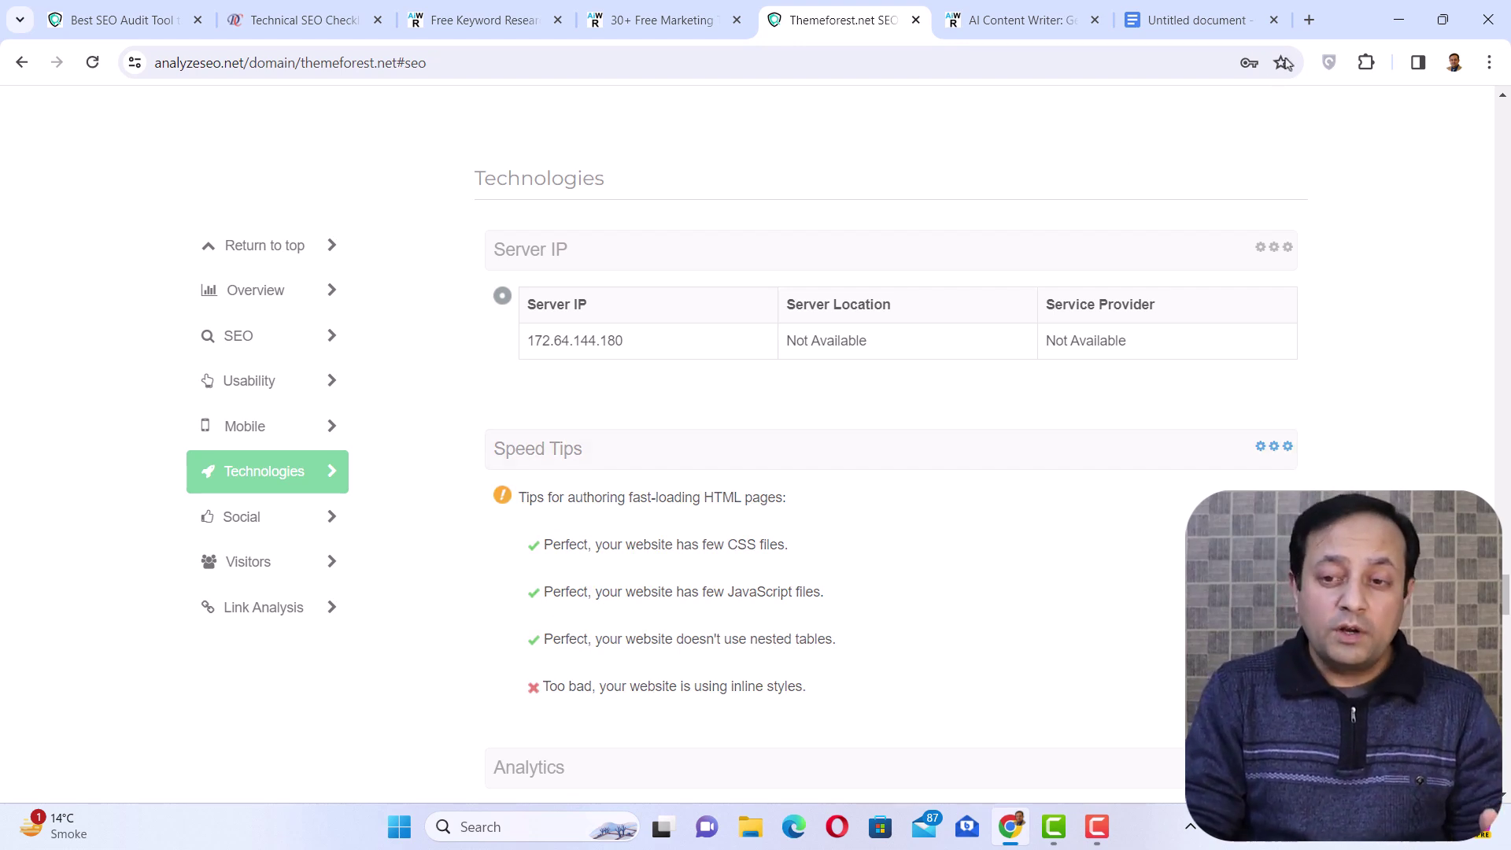
- Go to report-seo.com in a new browser tab
left_click(1308, 20)
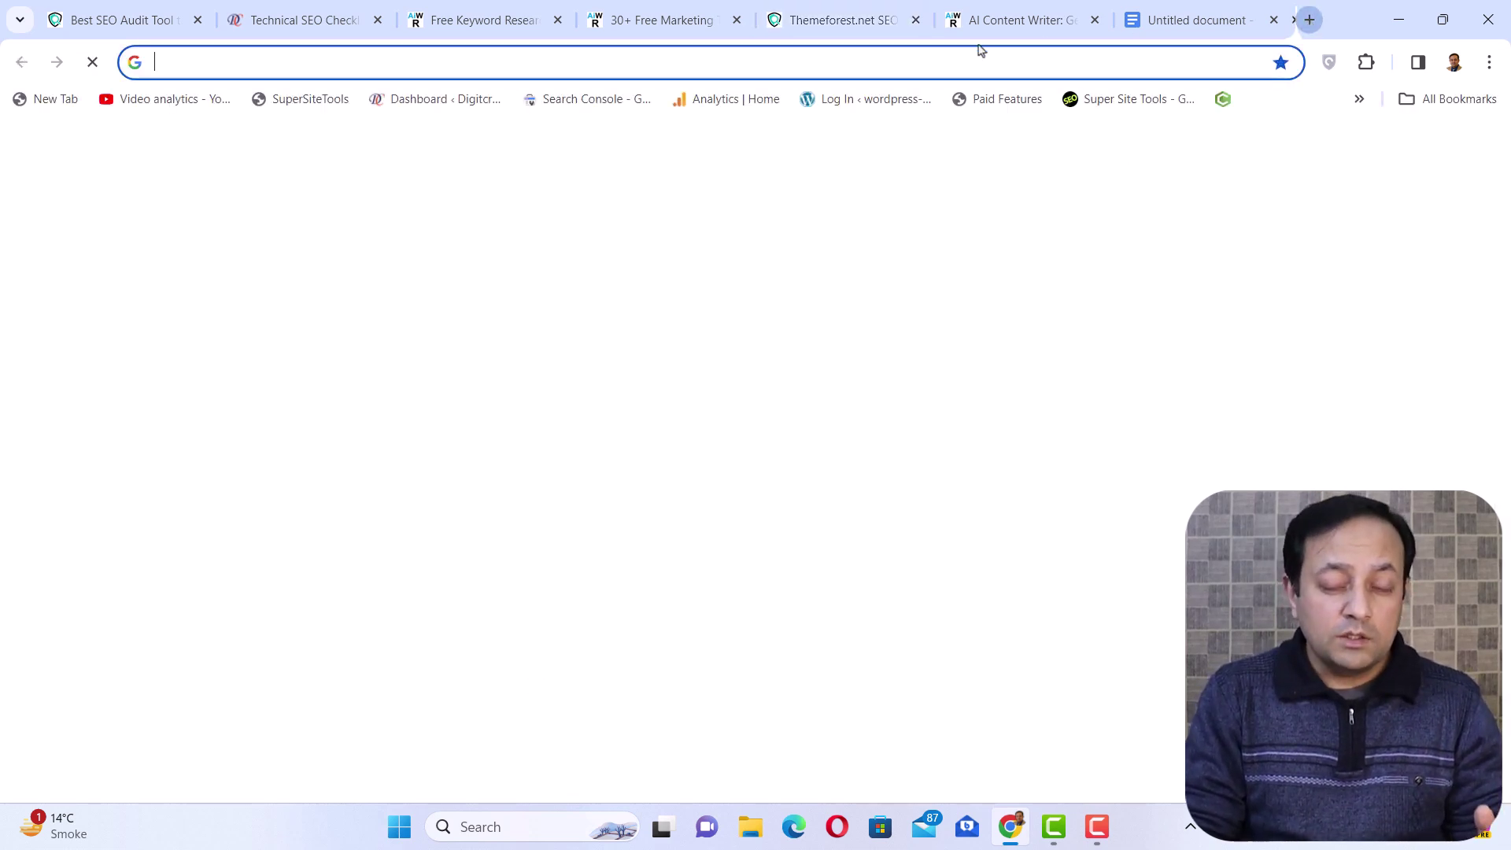
left_click(915, 53)
type("report-seo.com")
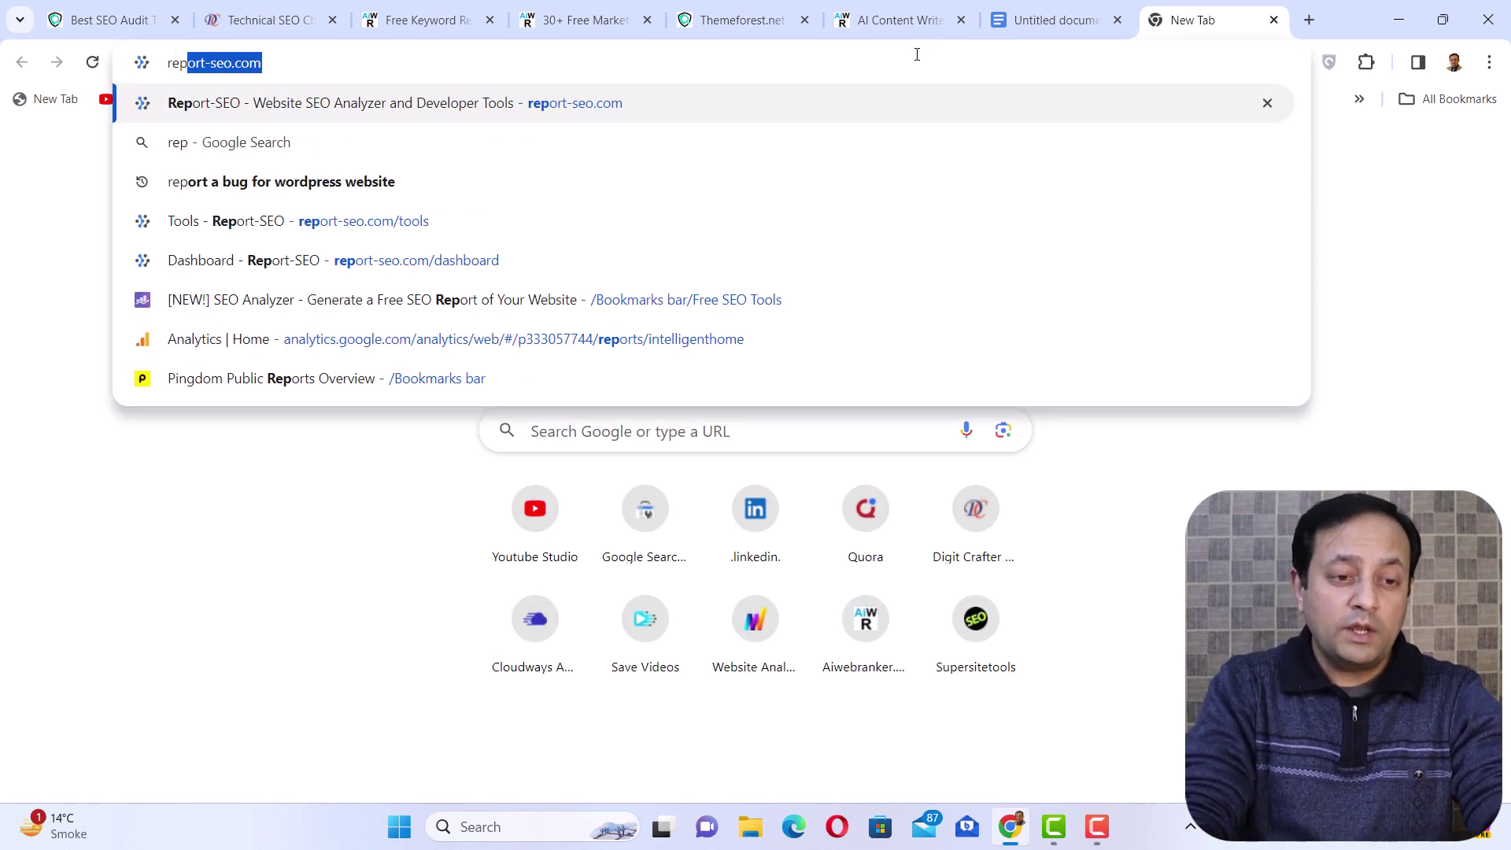
key("Return")
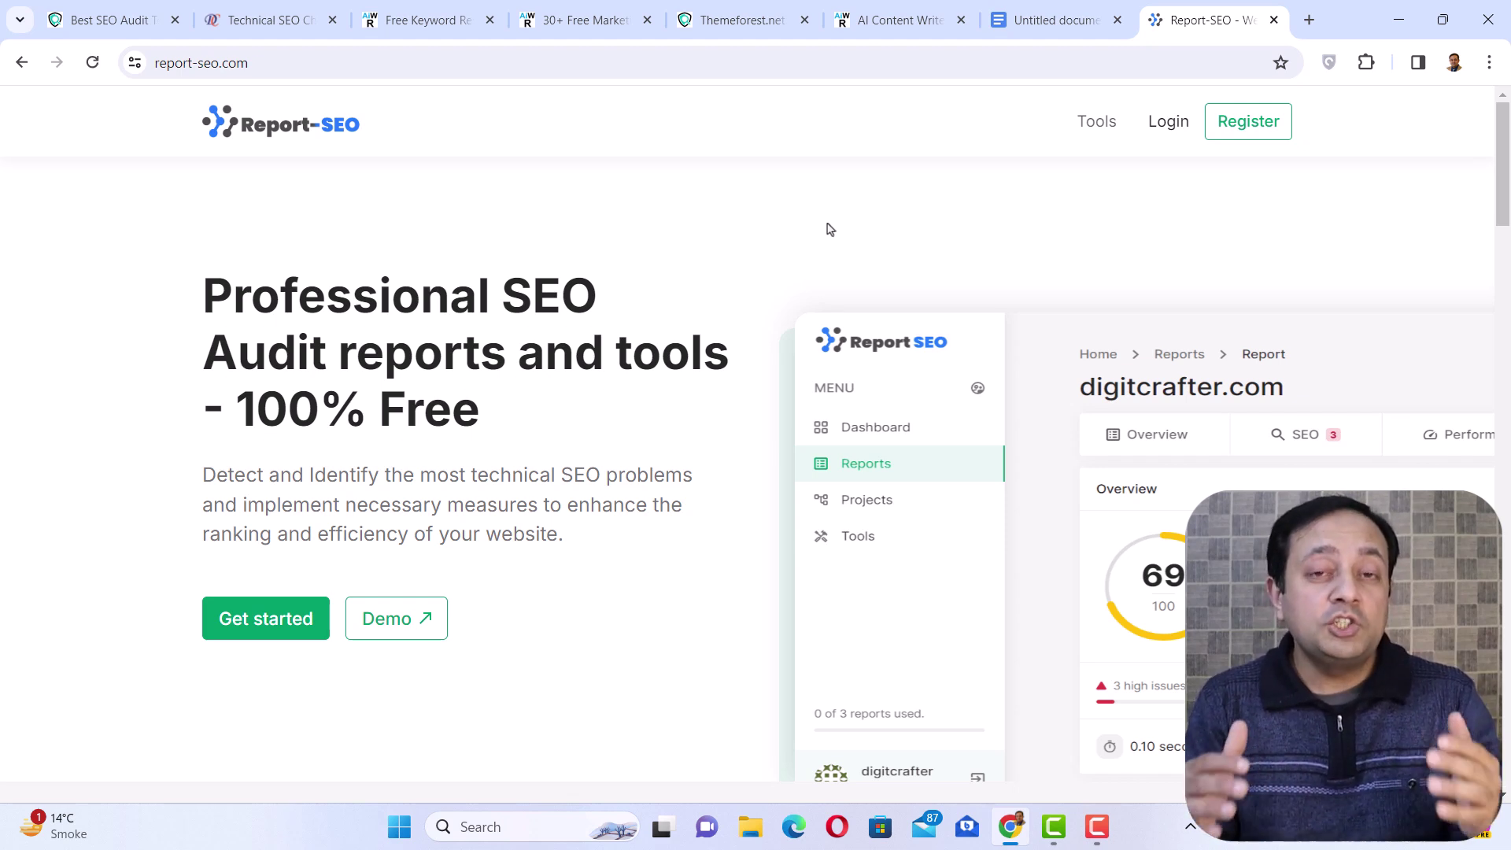
- Browse the research, developer and content tool cards on the report-seo.com/tools page
left_click(1092, 123)
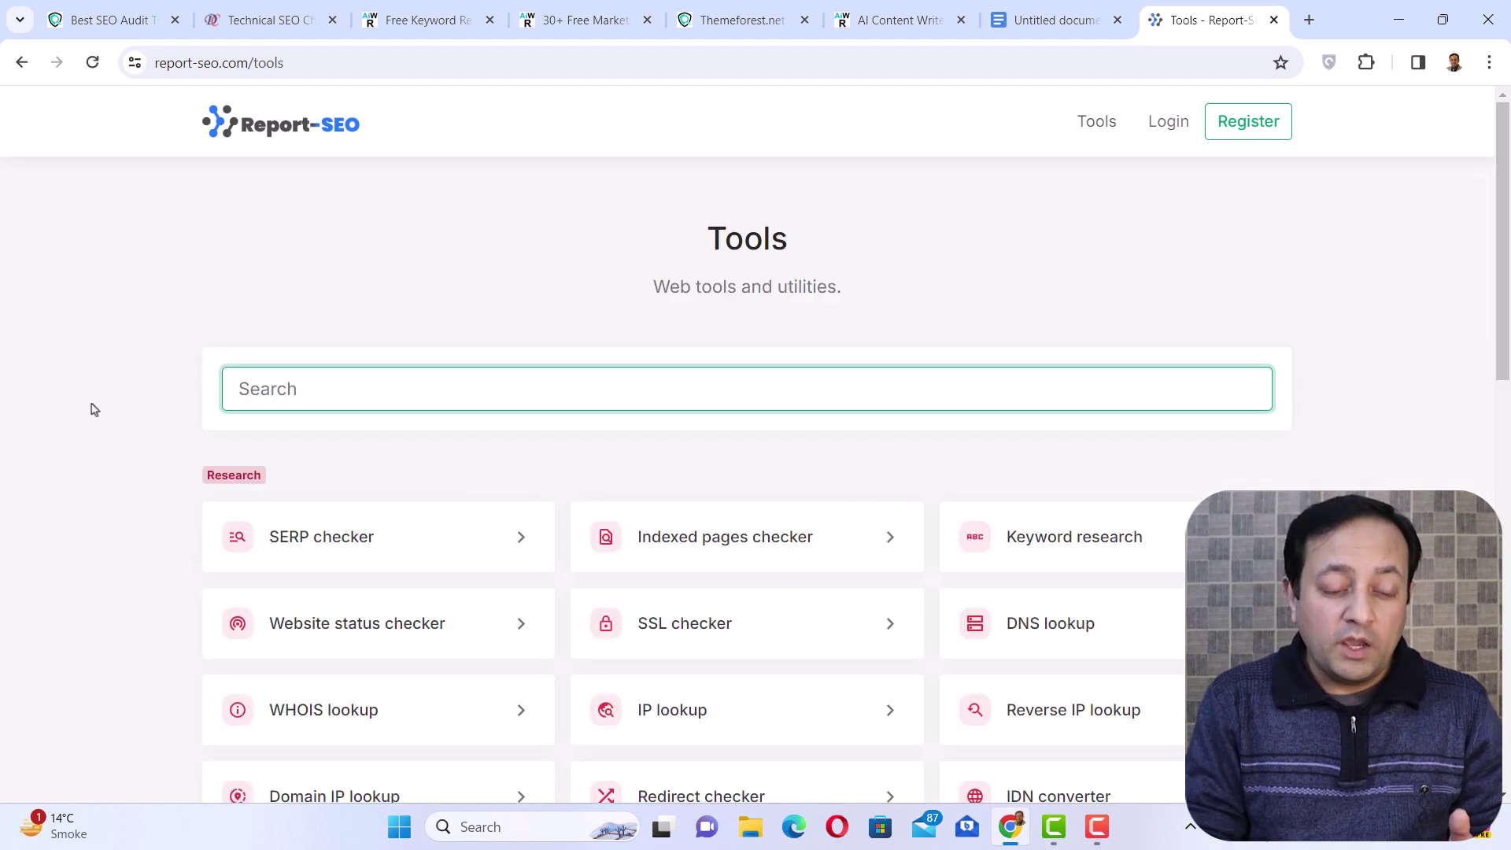
scroll(93, 413, "down", 2)
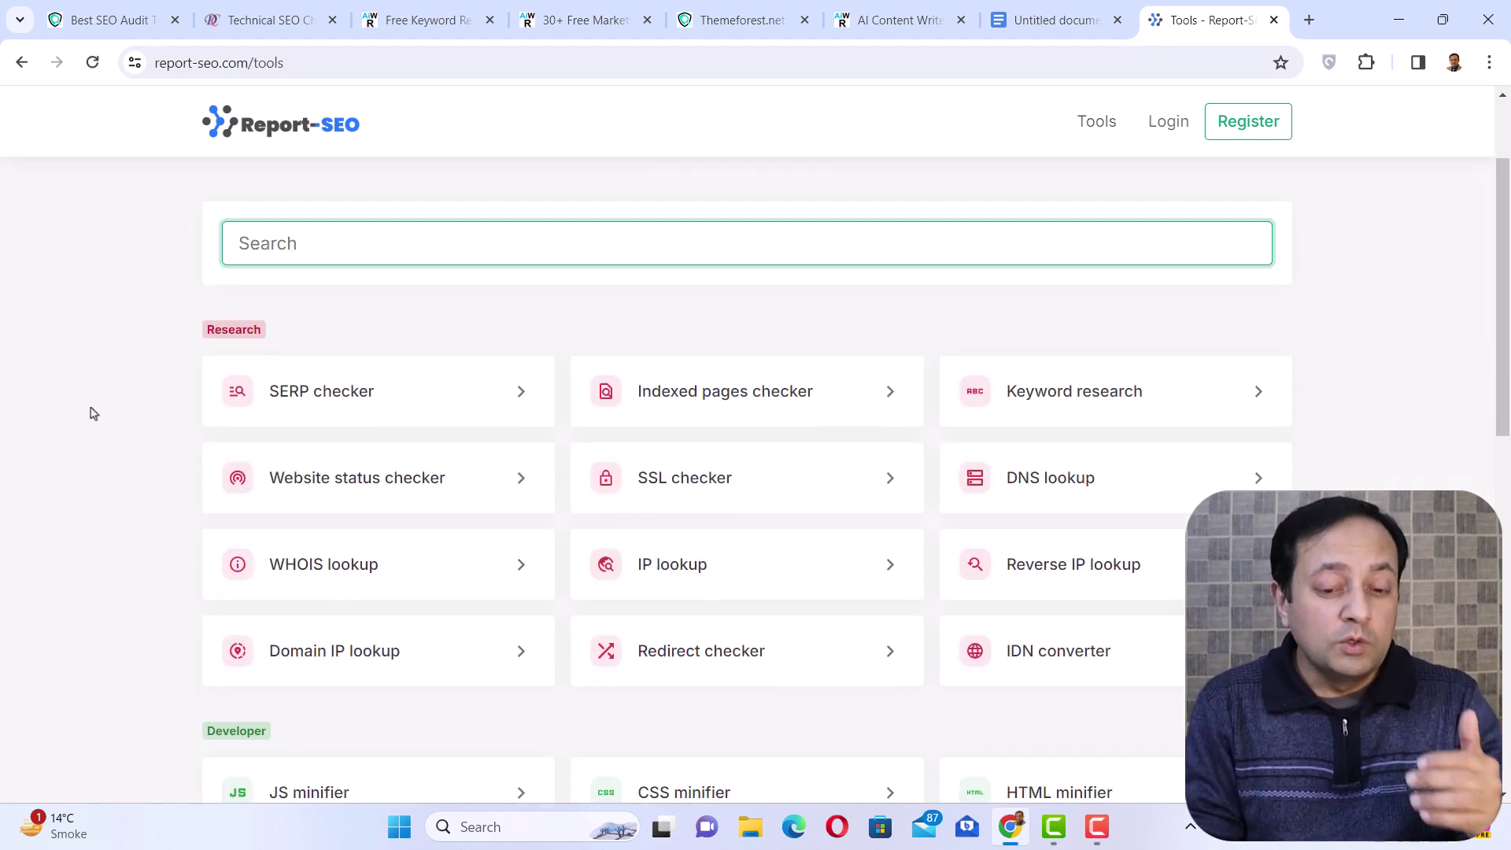
scroll(93, 413, "down", 9)
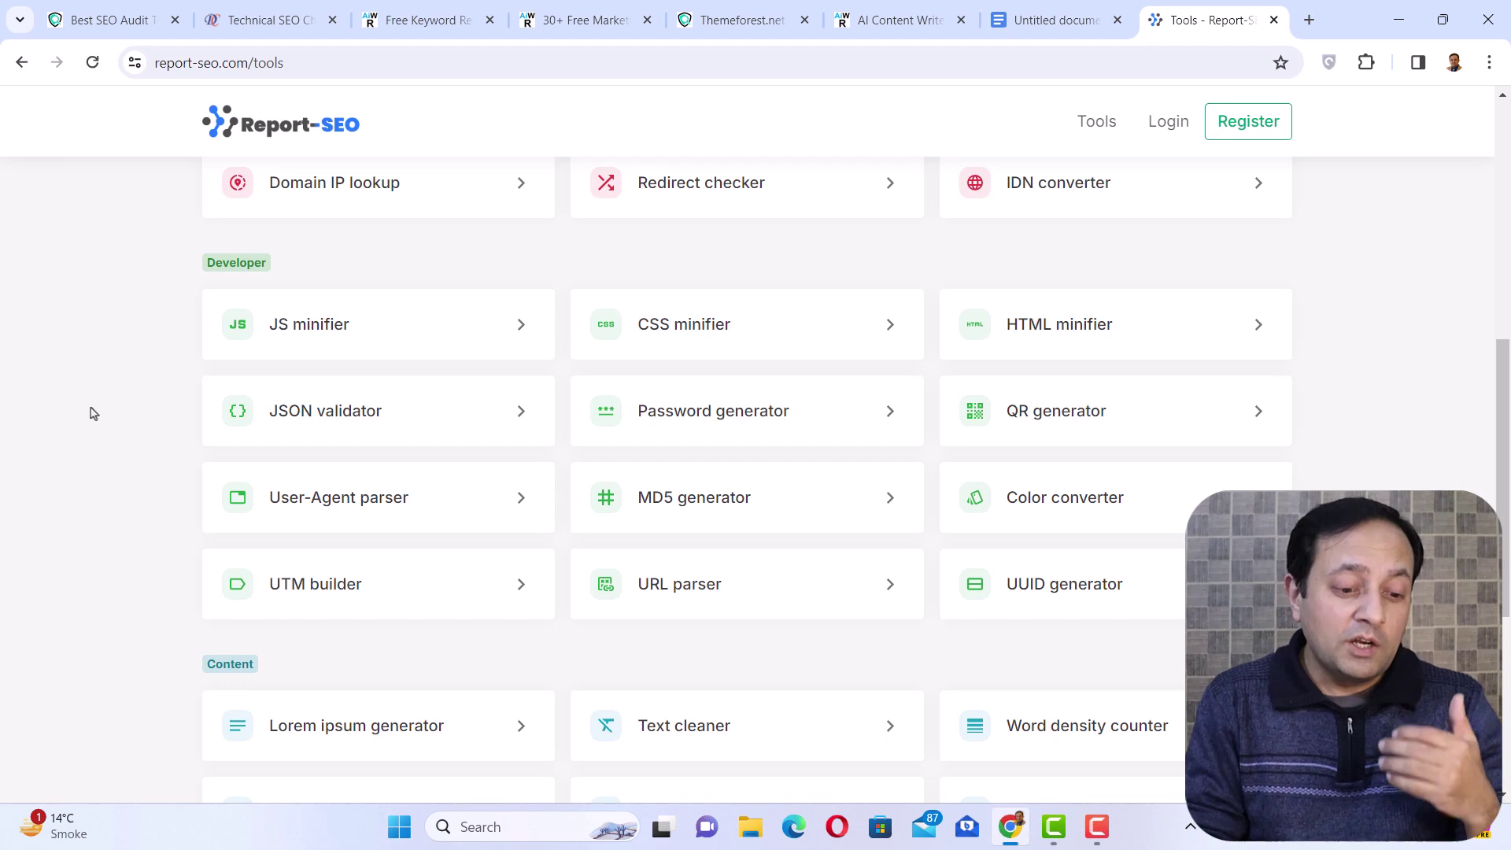
scroll(93, 413, "down", 1)
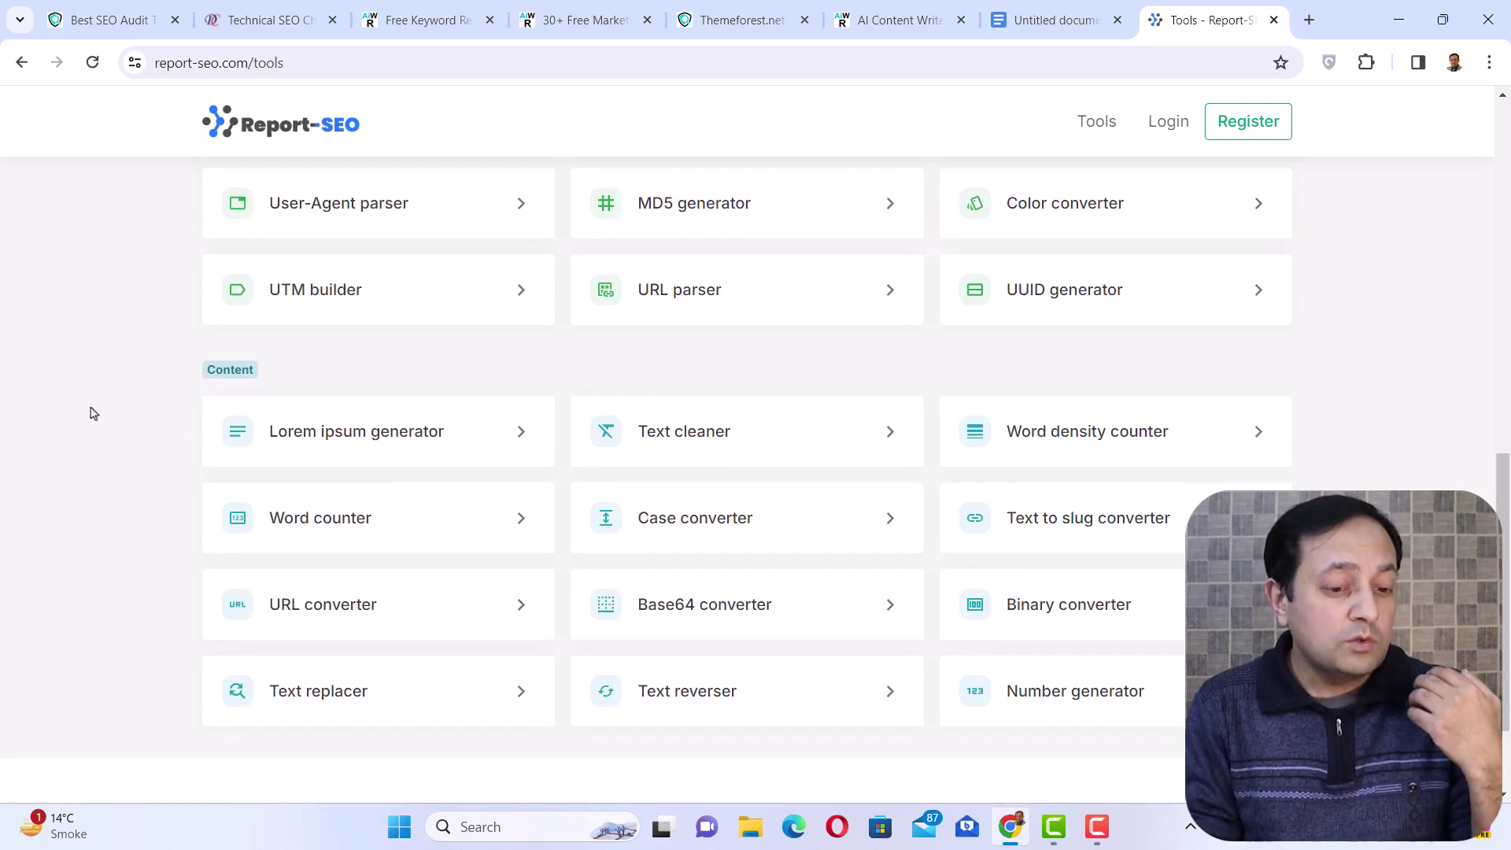
scroll(93, 413, "up", 12)
scroll(93, 413, "down", 1)
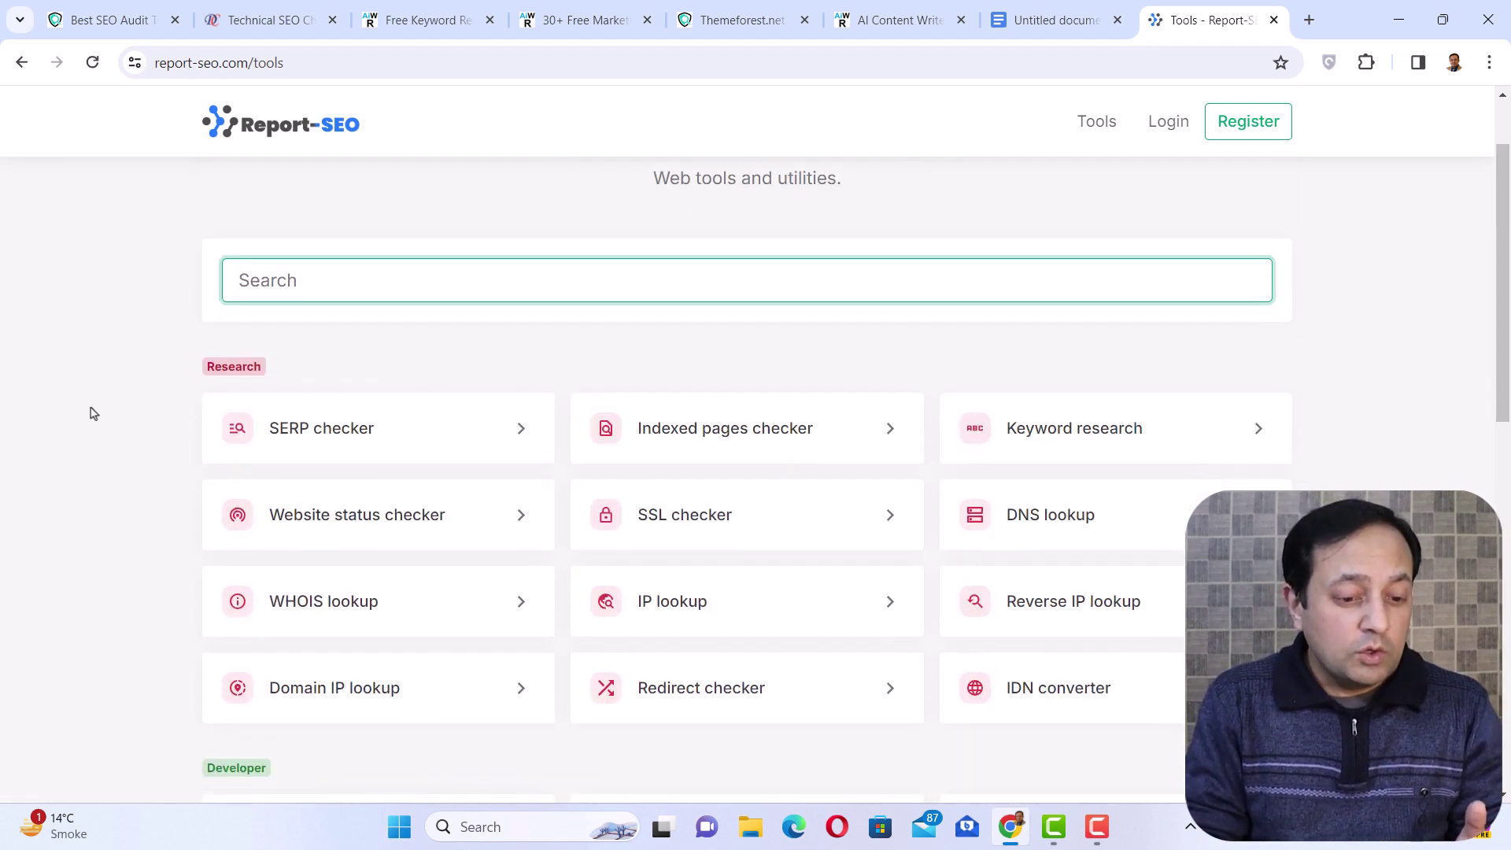
- Run a SERP check for keyword largefilesender and domain megafilesender.com in the United States
left_click(321, 444)
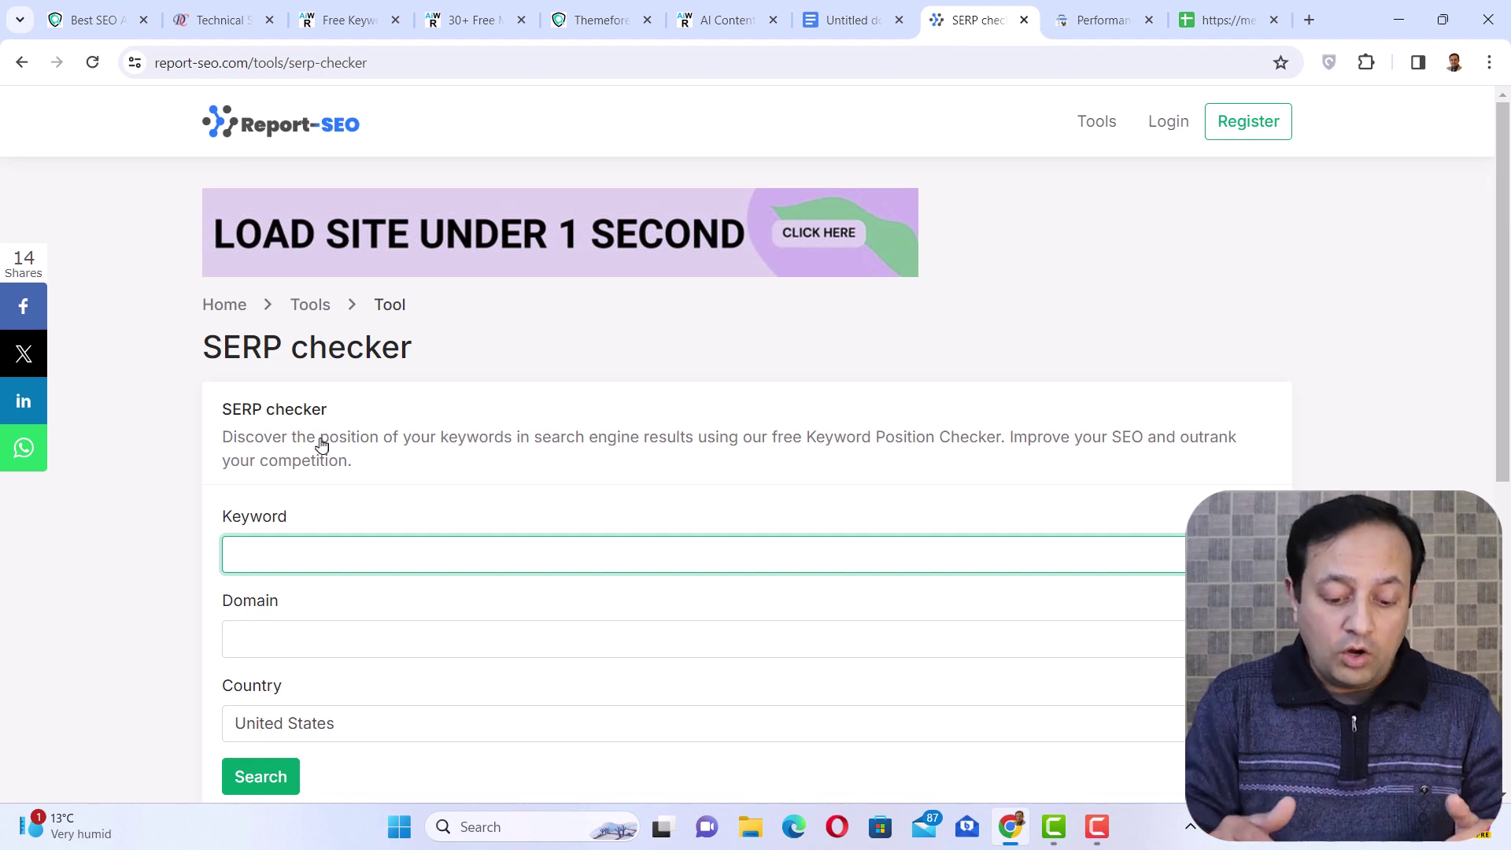
type("lar")
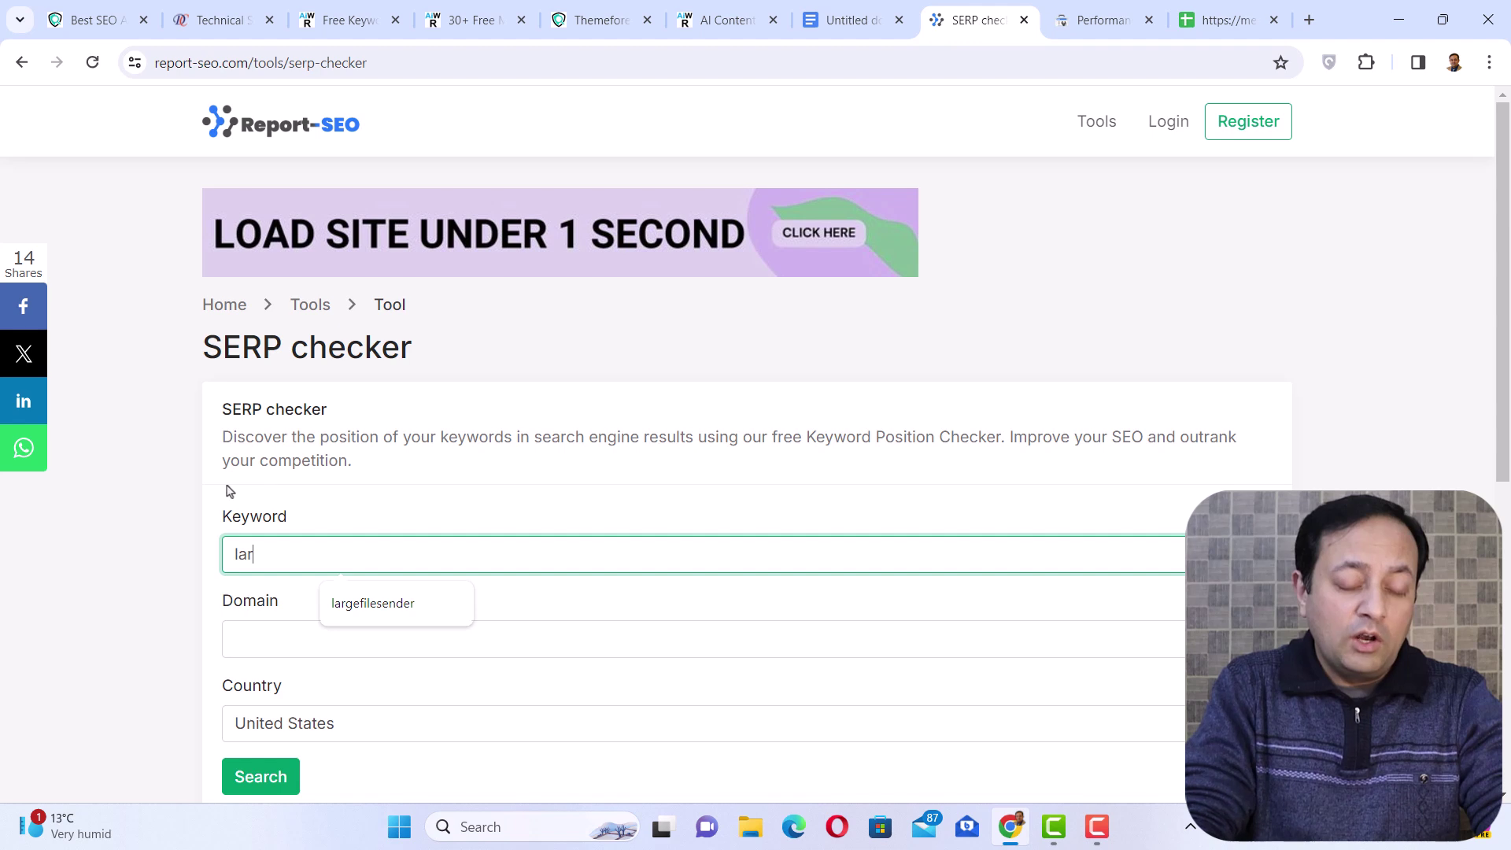
left_click(376, 615)
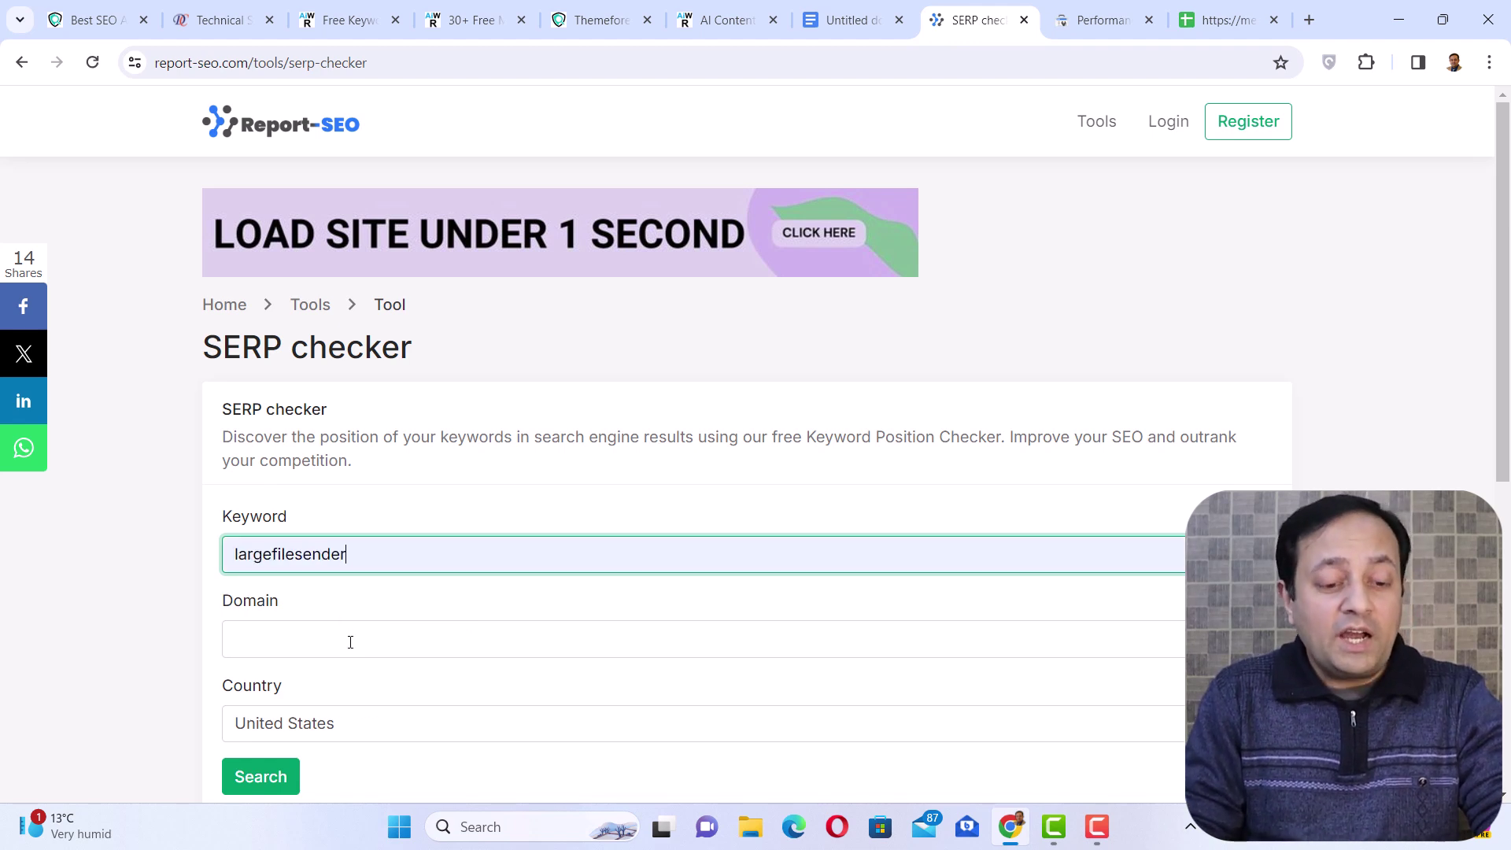
left_click(350, 642)
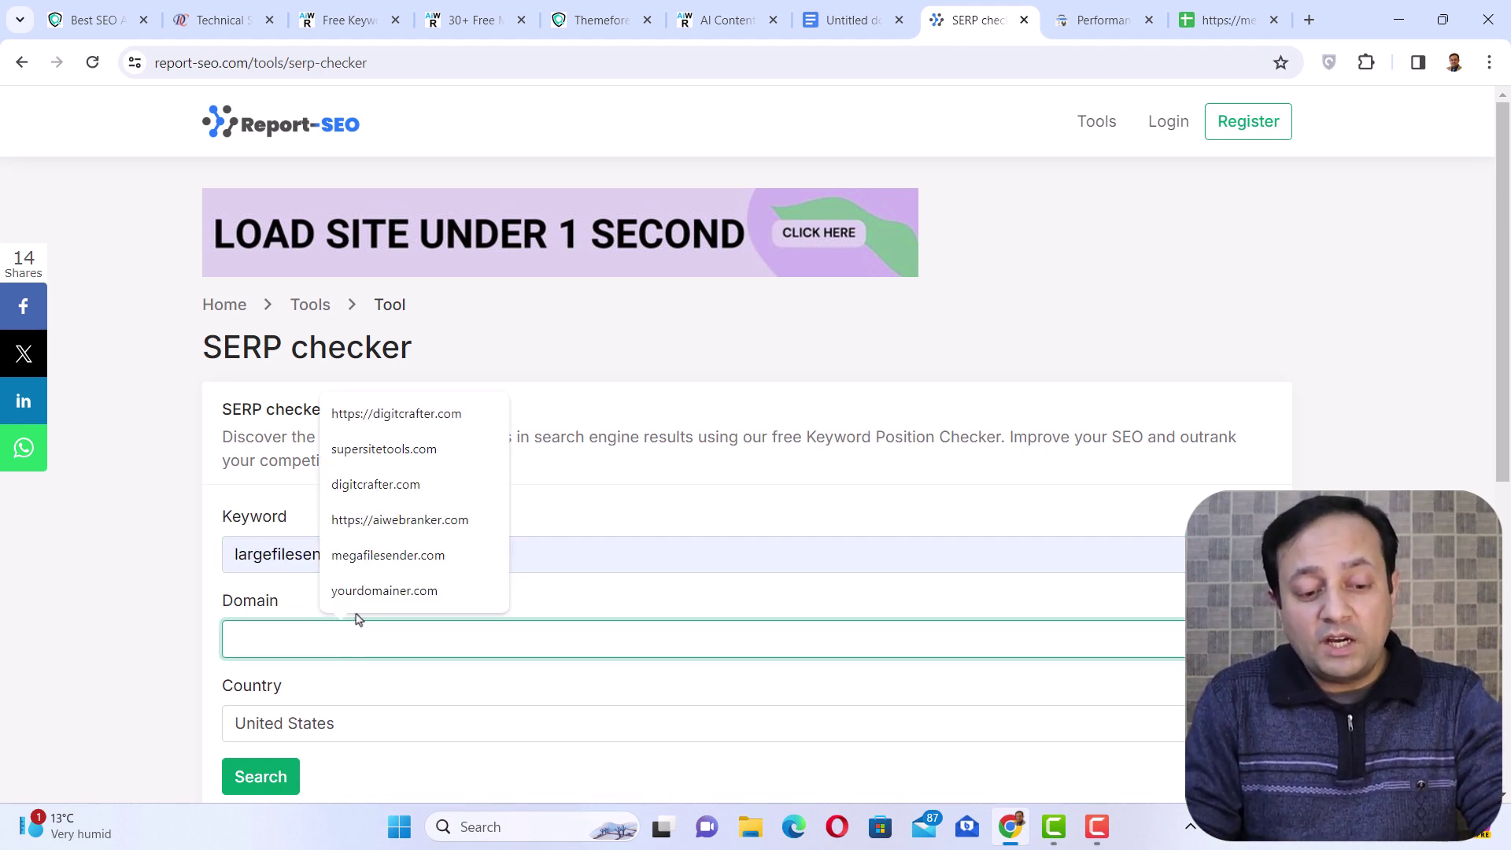
left_click(389, 555)
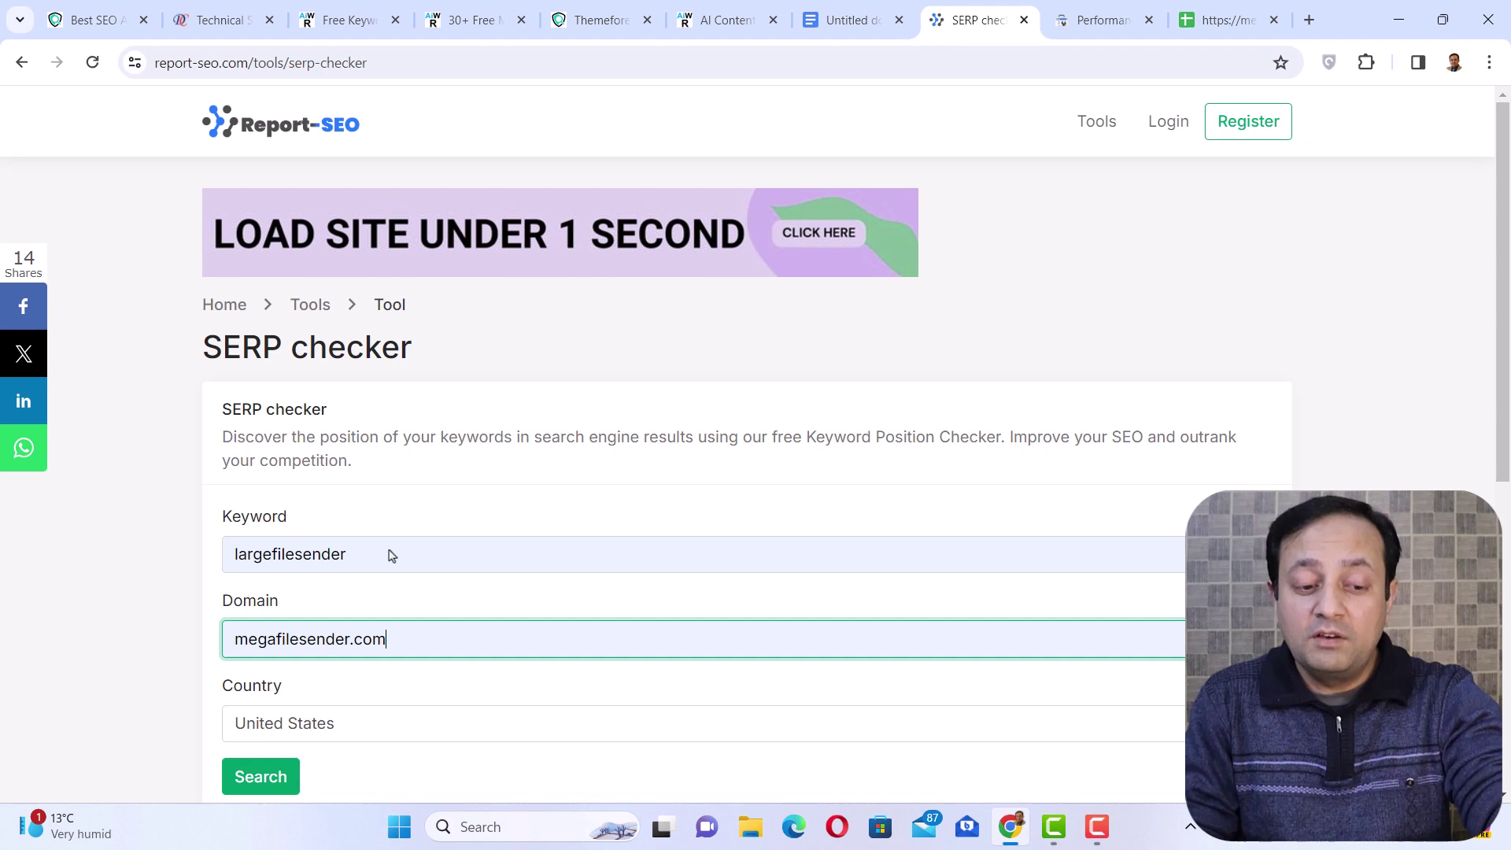
scroll(389, 555, "down", 2)
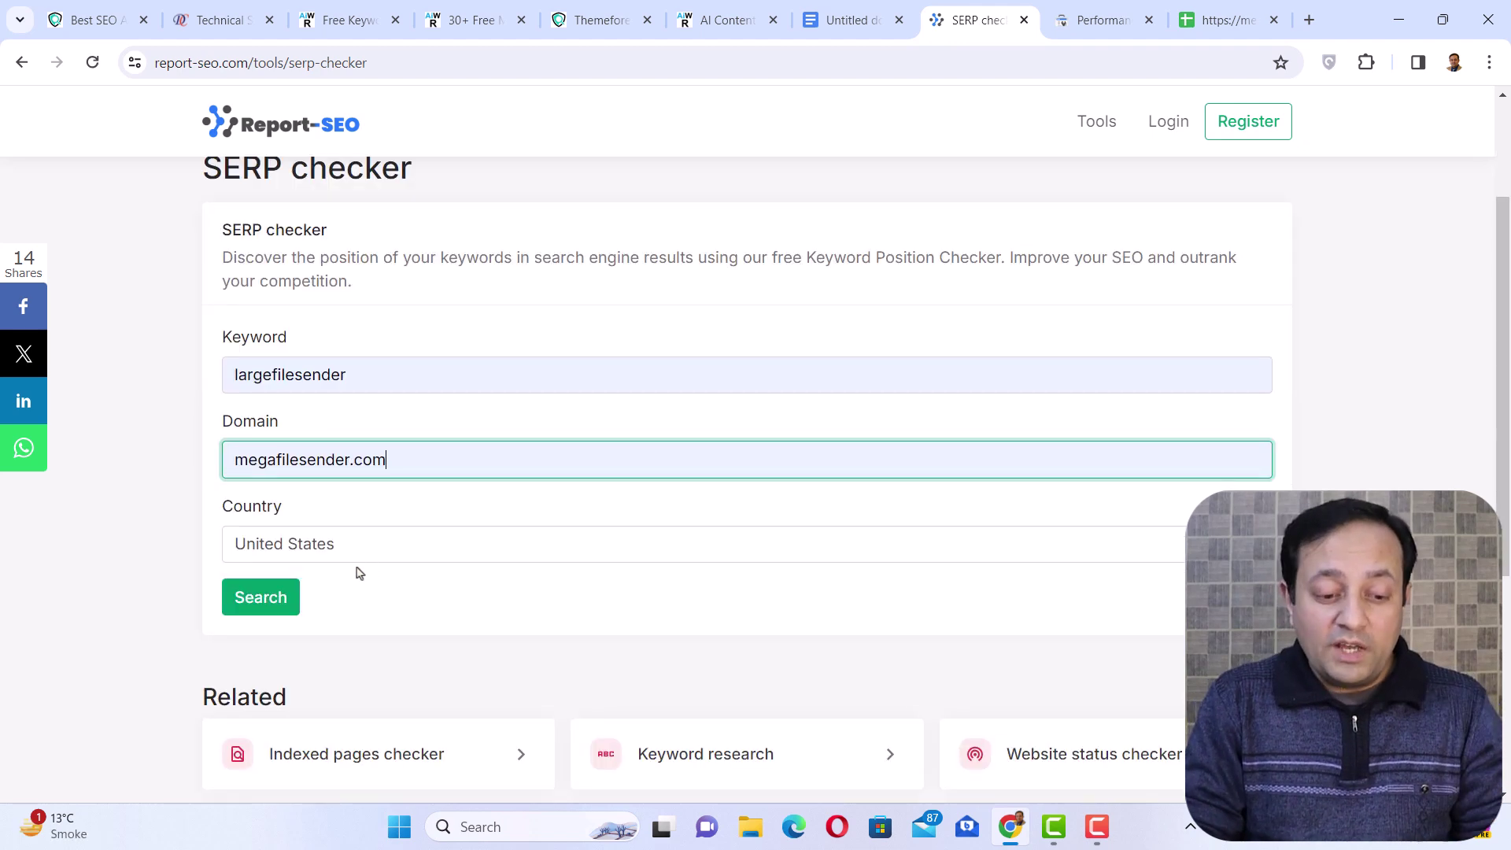
left_click(260, 601)
scroll(260, 601, "down", 5)
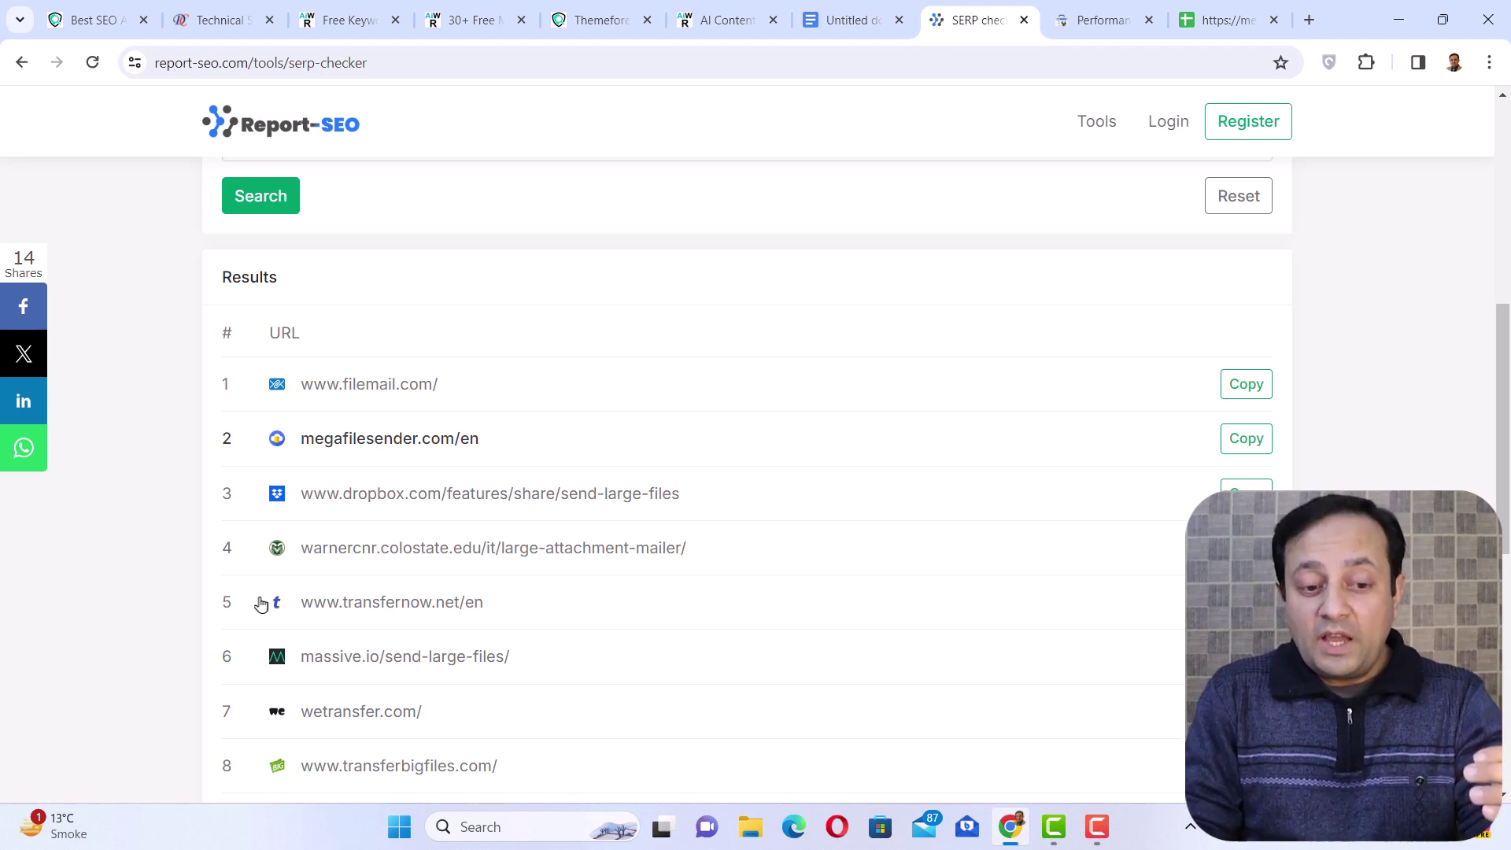
- Google largefilesender to confirm megafilesender.com ranks first, then return to the SERP checker tab
key("ctrl+t")
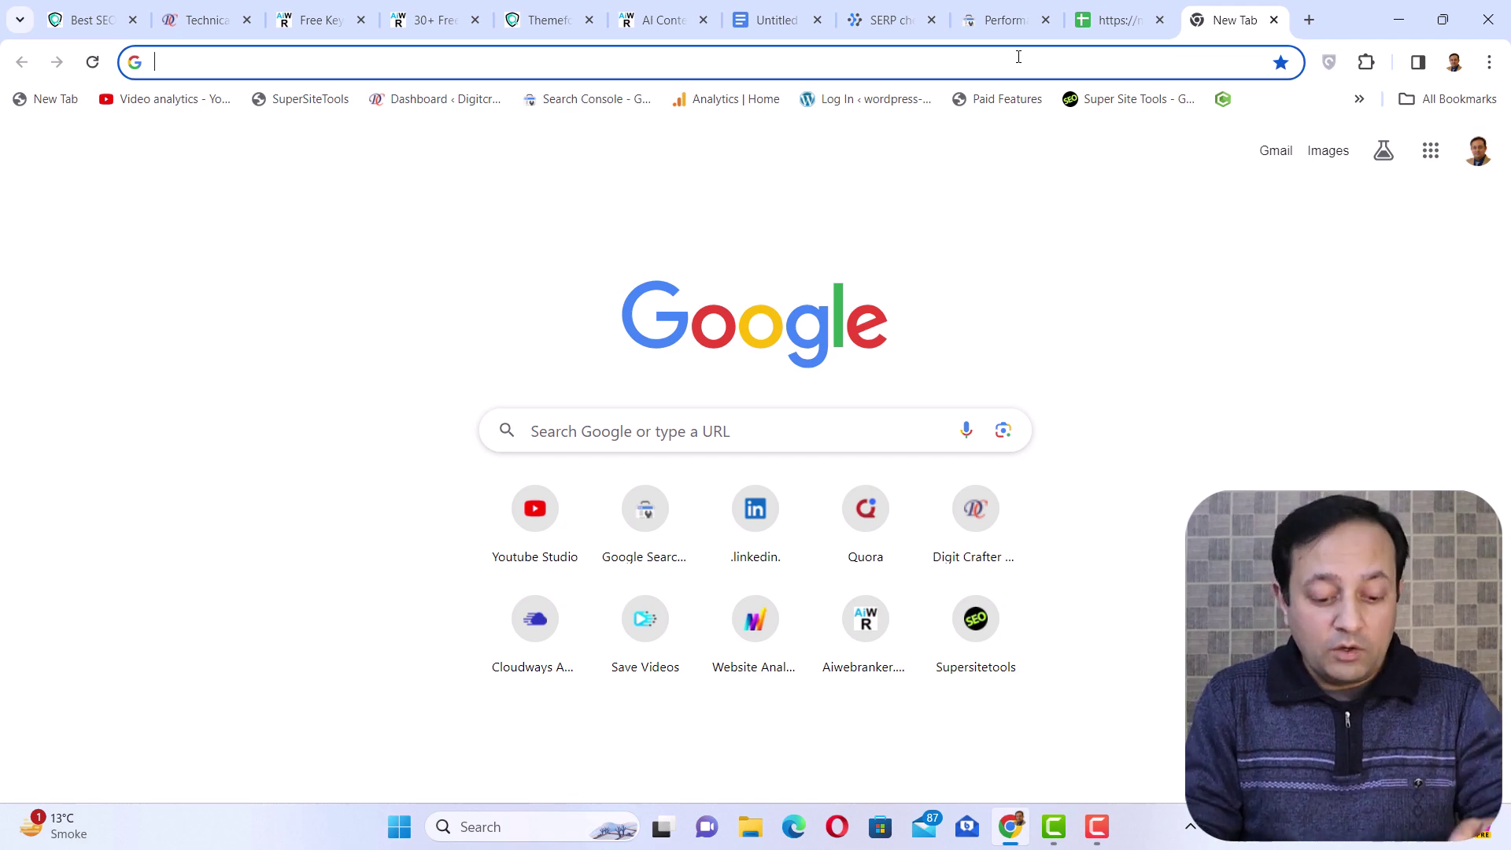
type("g")
key("BackSpace")
key("BackSpace")
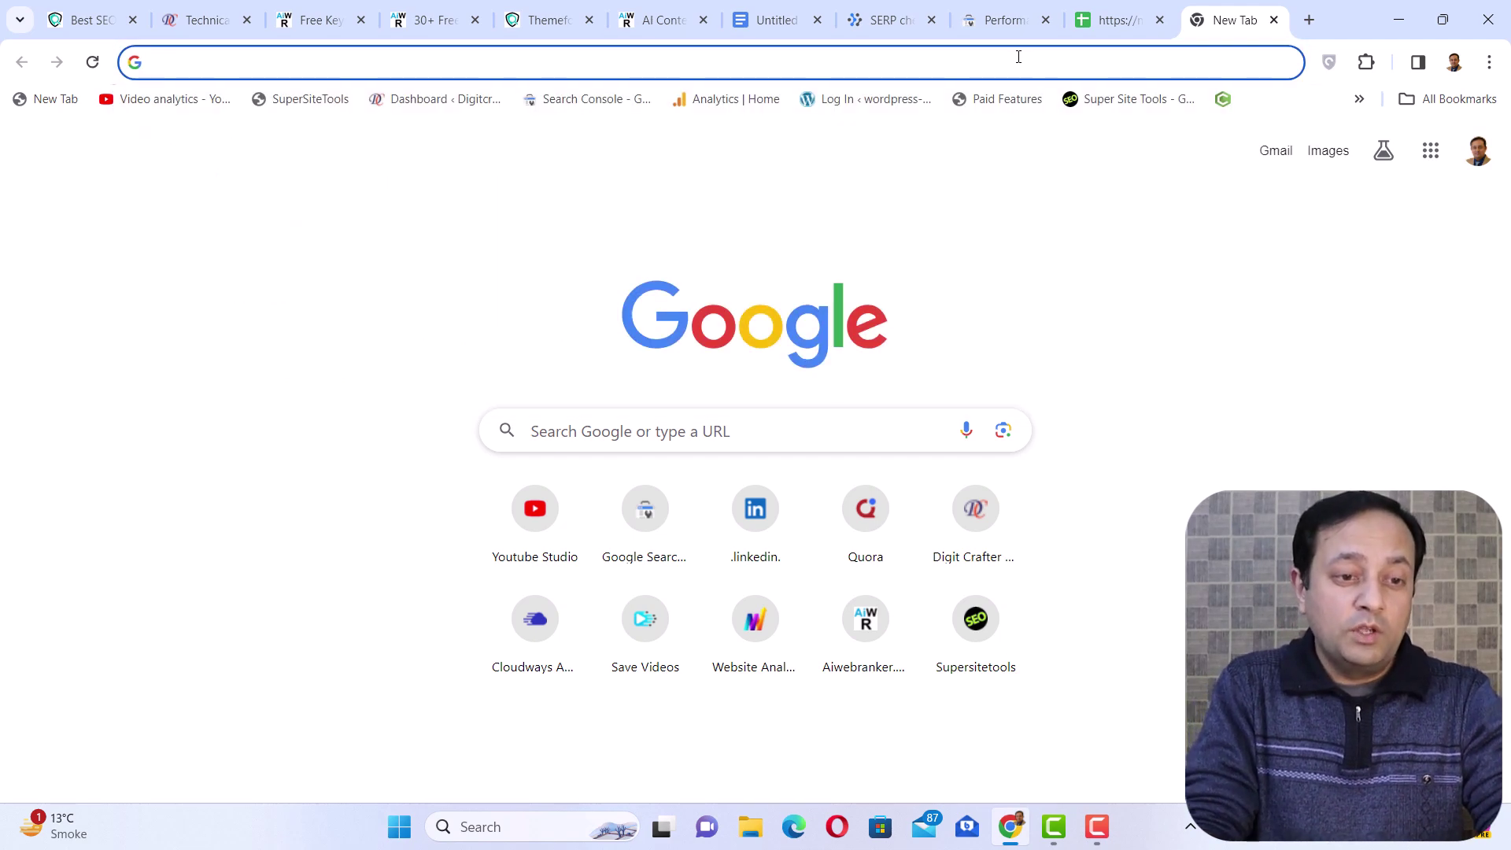
left_click(830, 432)
type("lar")
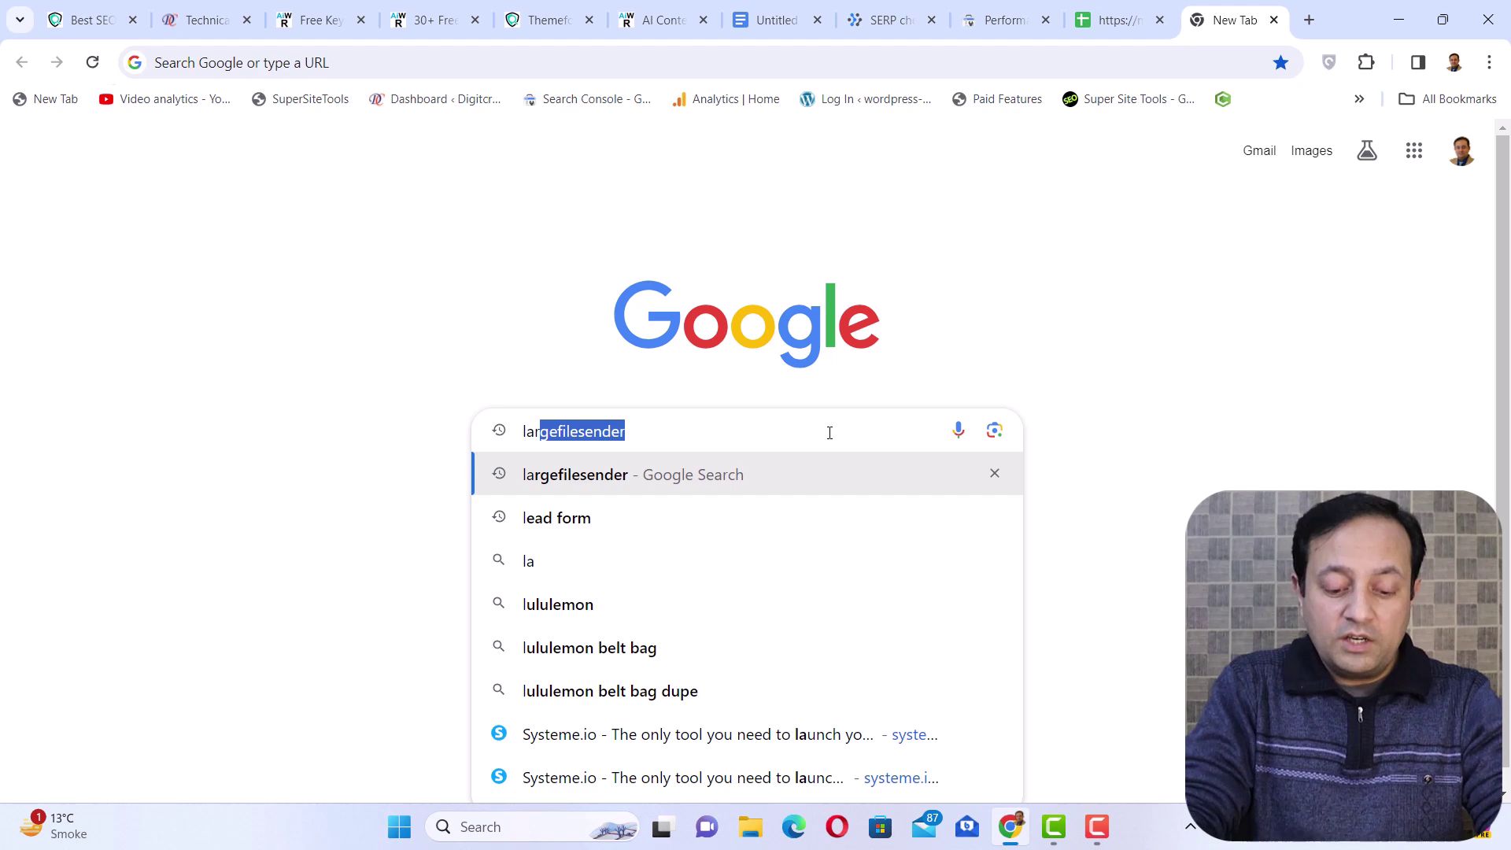
type("g")
key("Return")
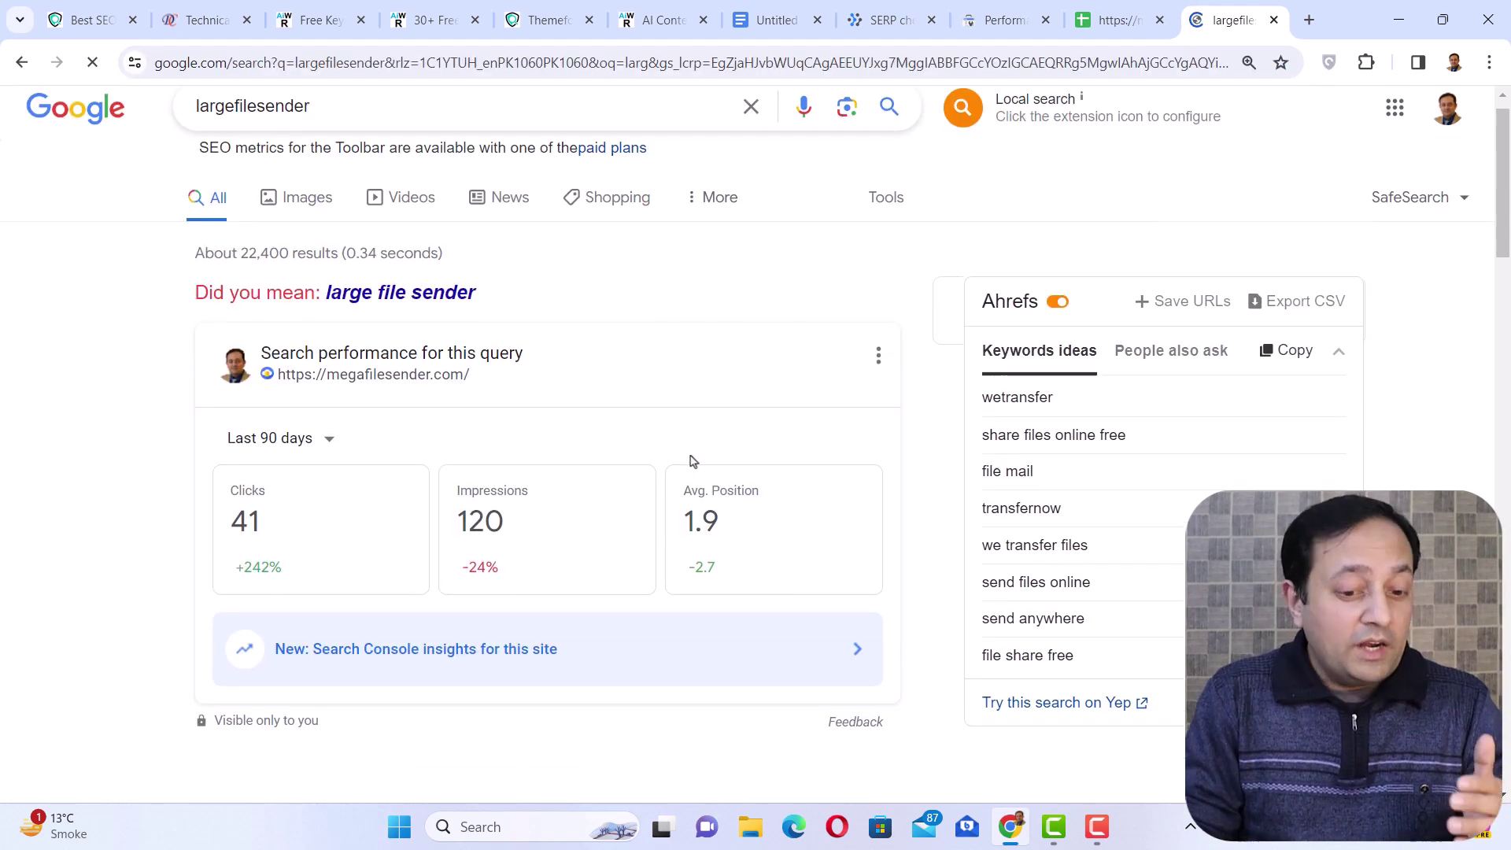
scroll(693, 461, "down", 1)
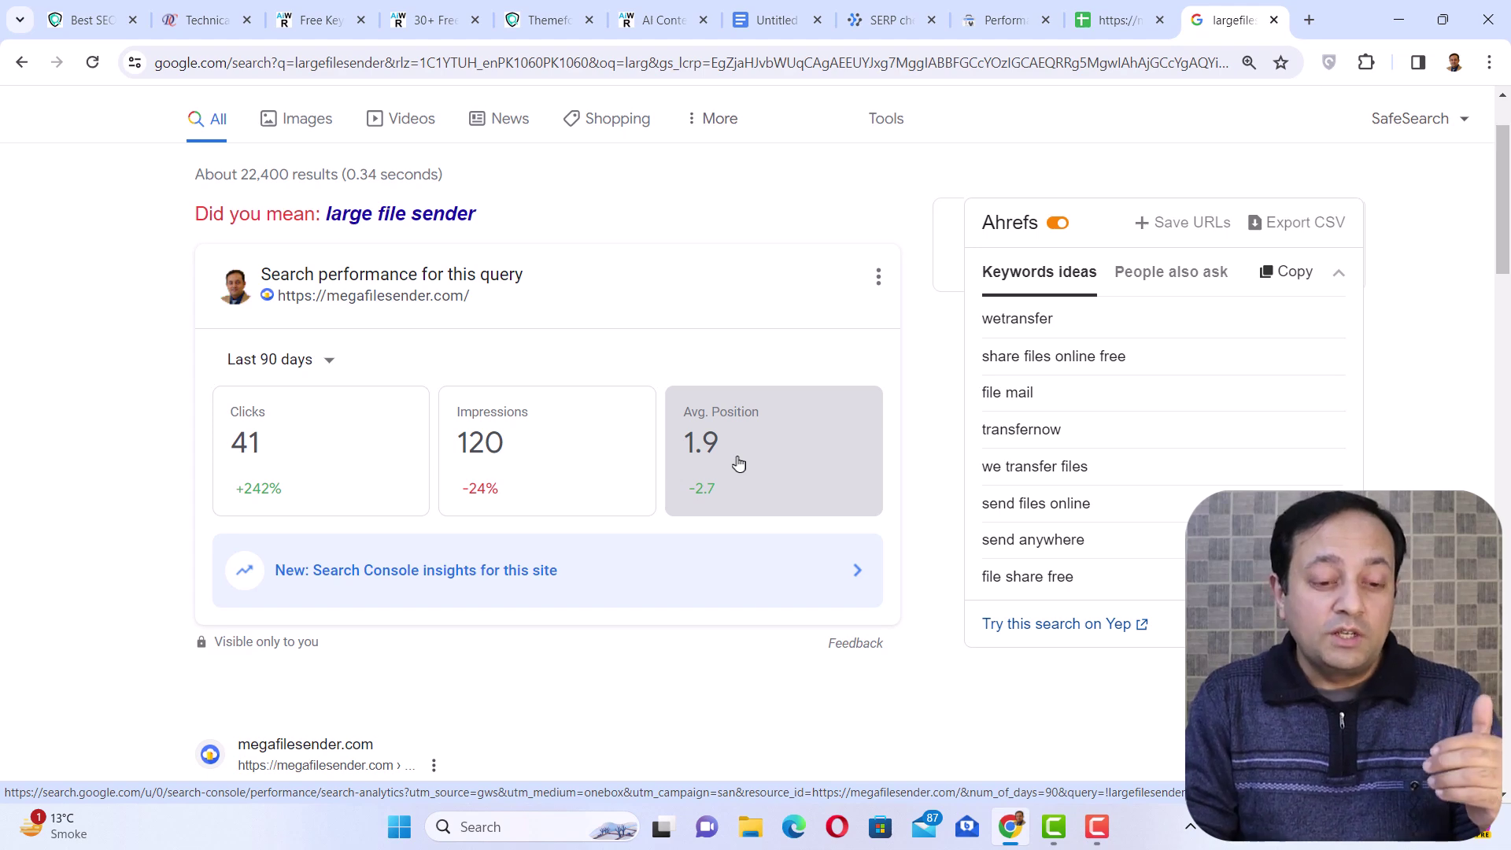
scroll(738, 462, "down", 4)
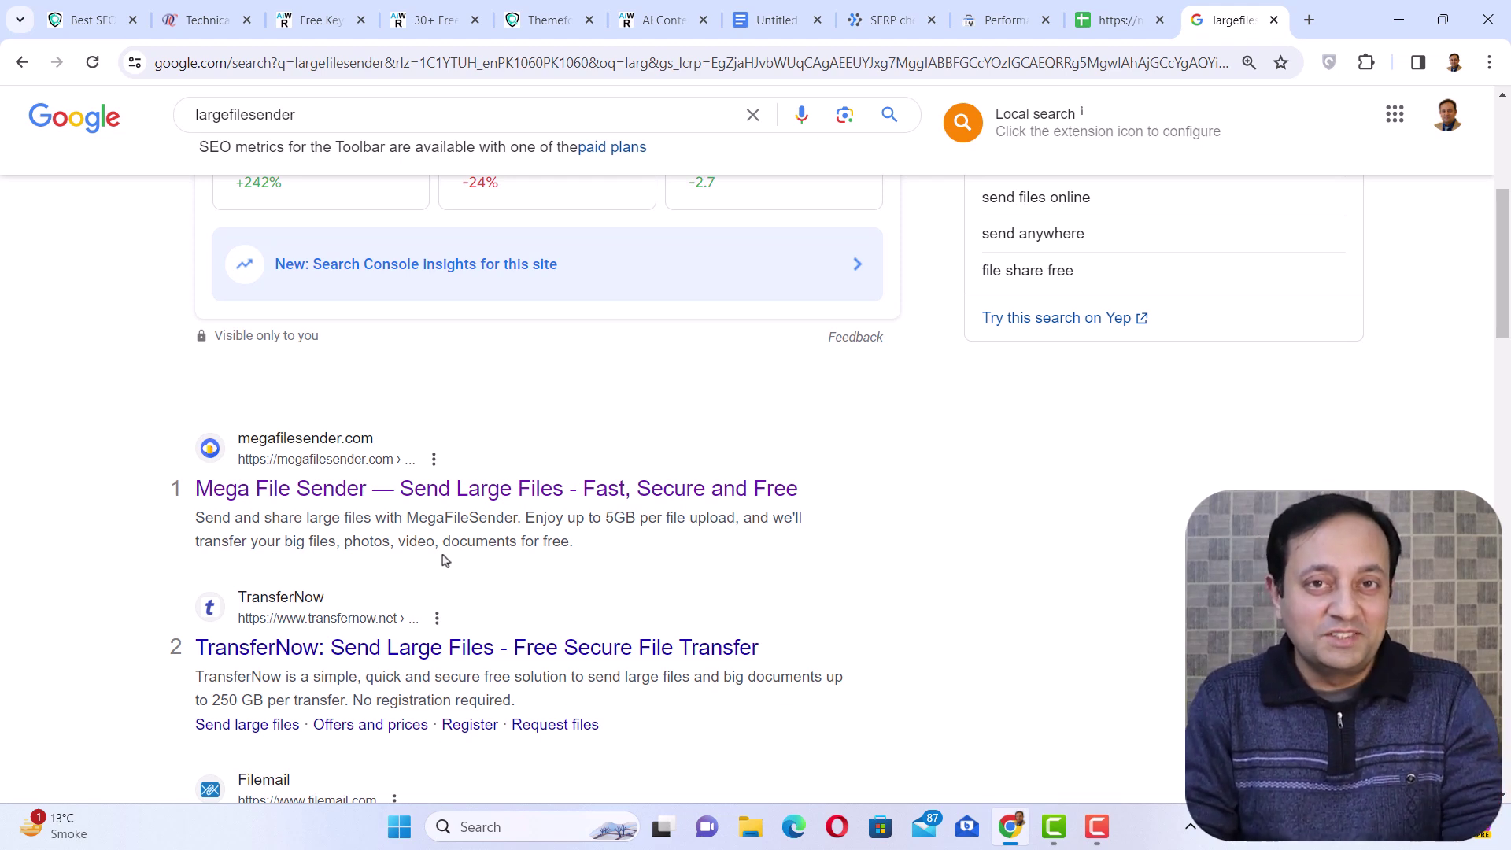
left_click(886, 9)
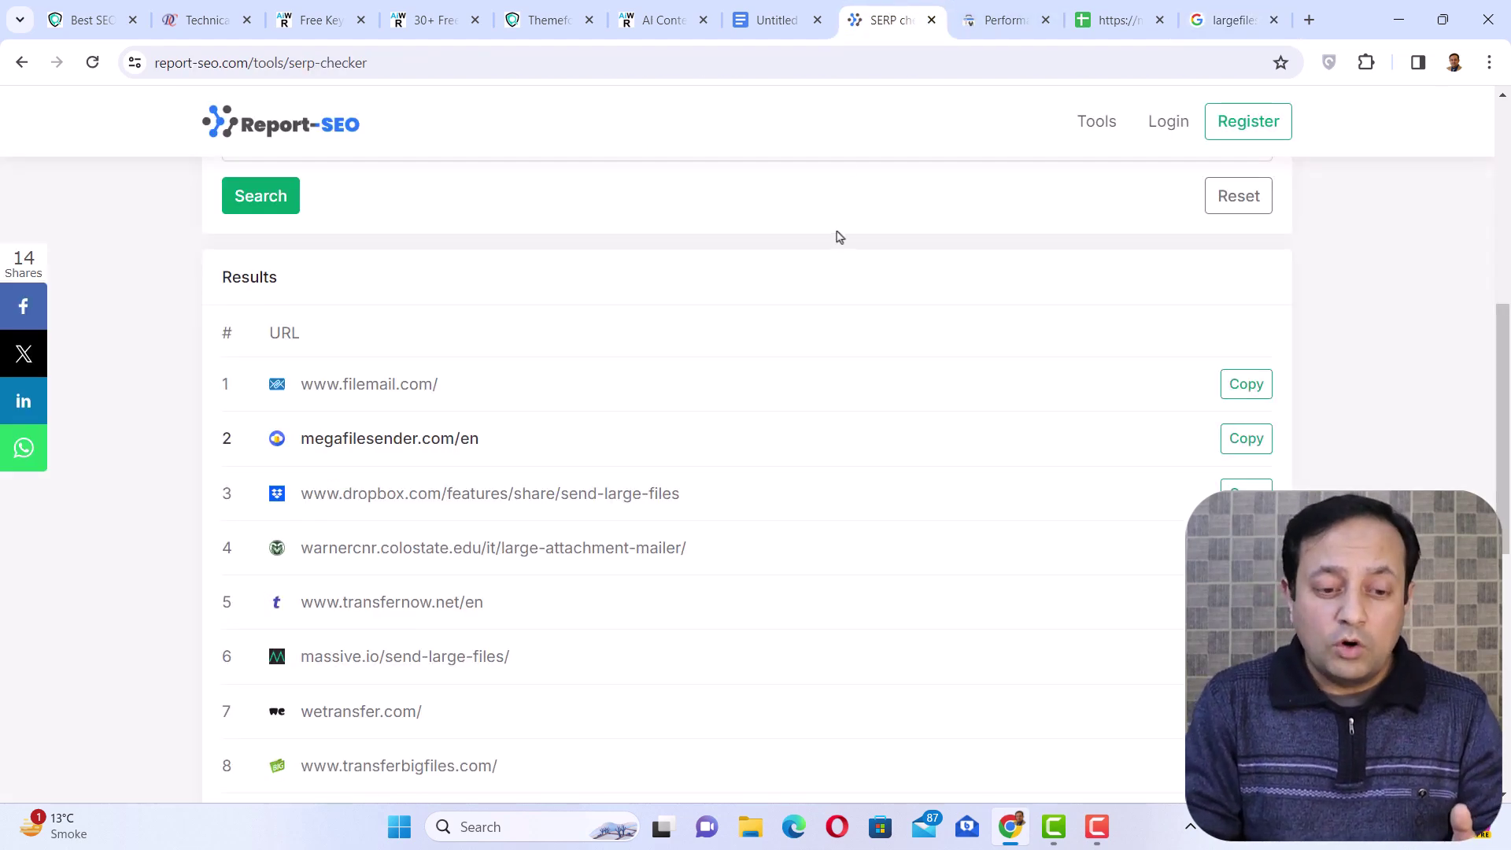
scroll(840, 237, "up", 6)
- Log in to Report-SEO and open the megafilesender.com/en report from the dashboard
left_click(1096, 128)
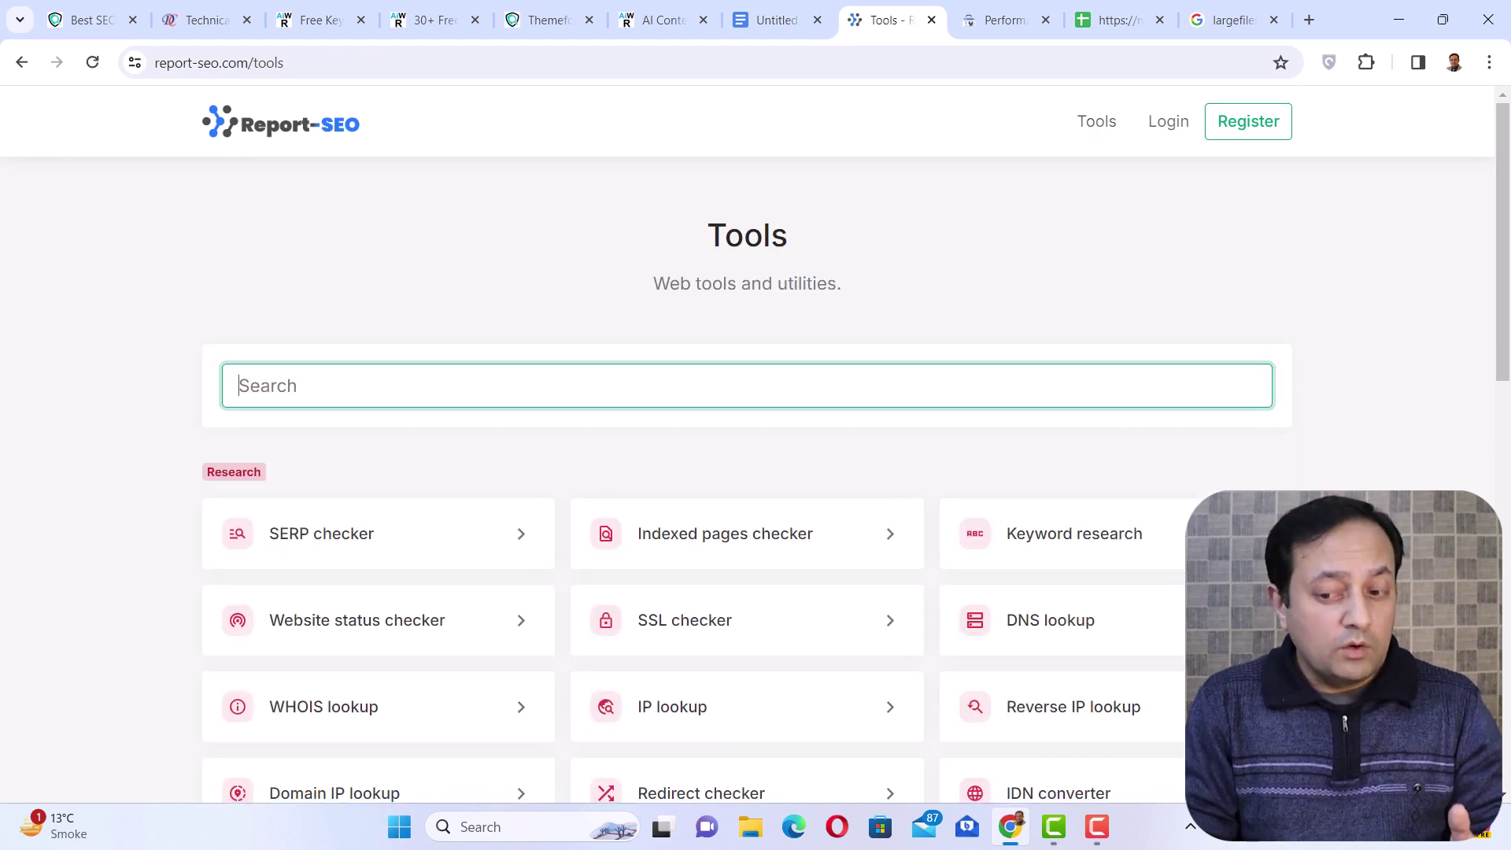
scroll(747, 472, "down", 2)
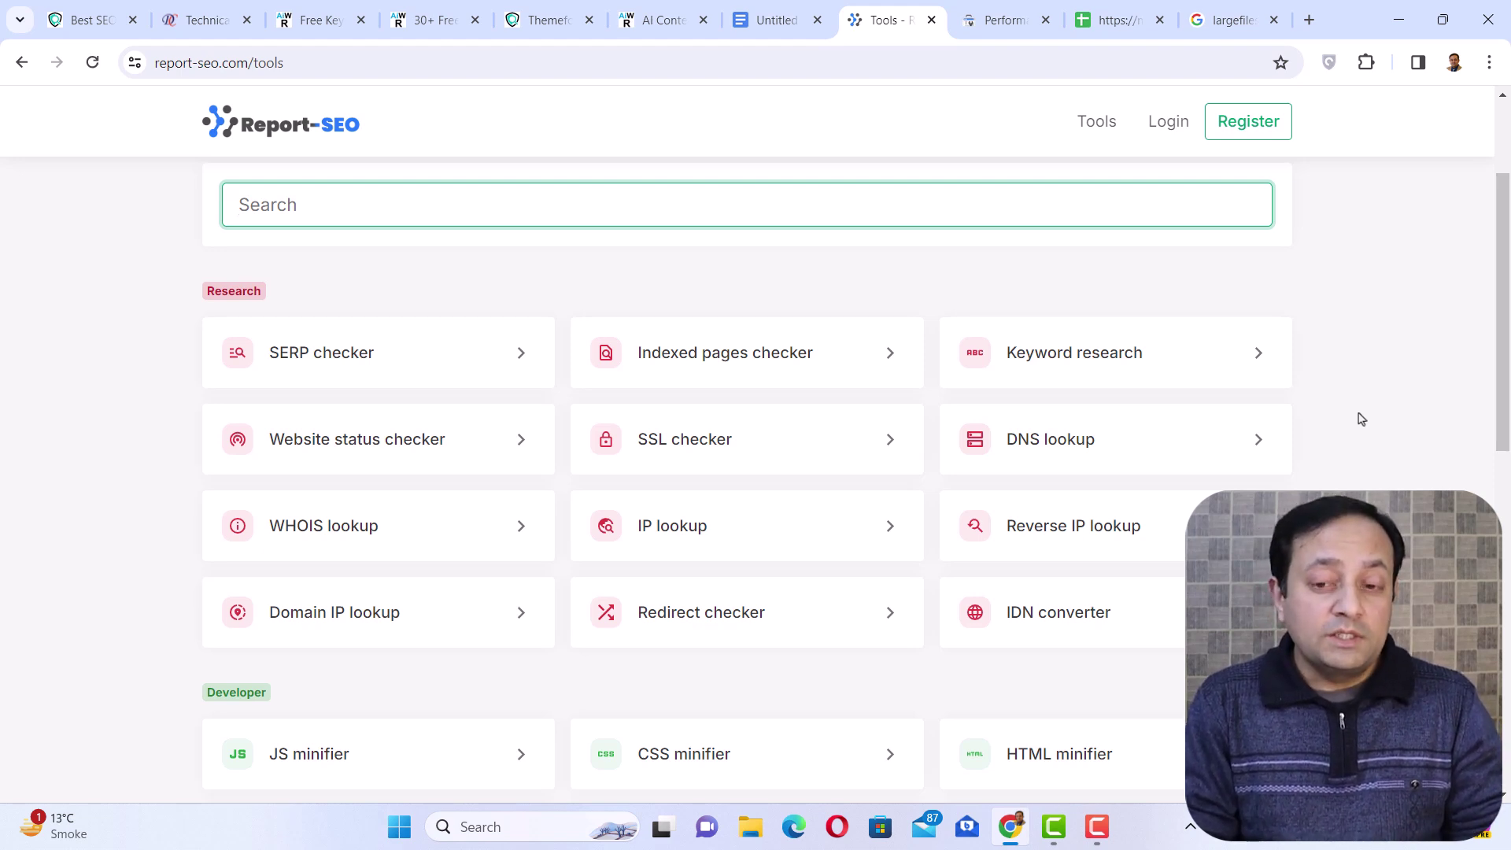
left_click(1168, 127)
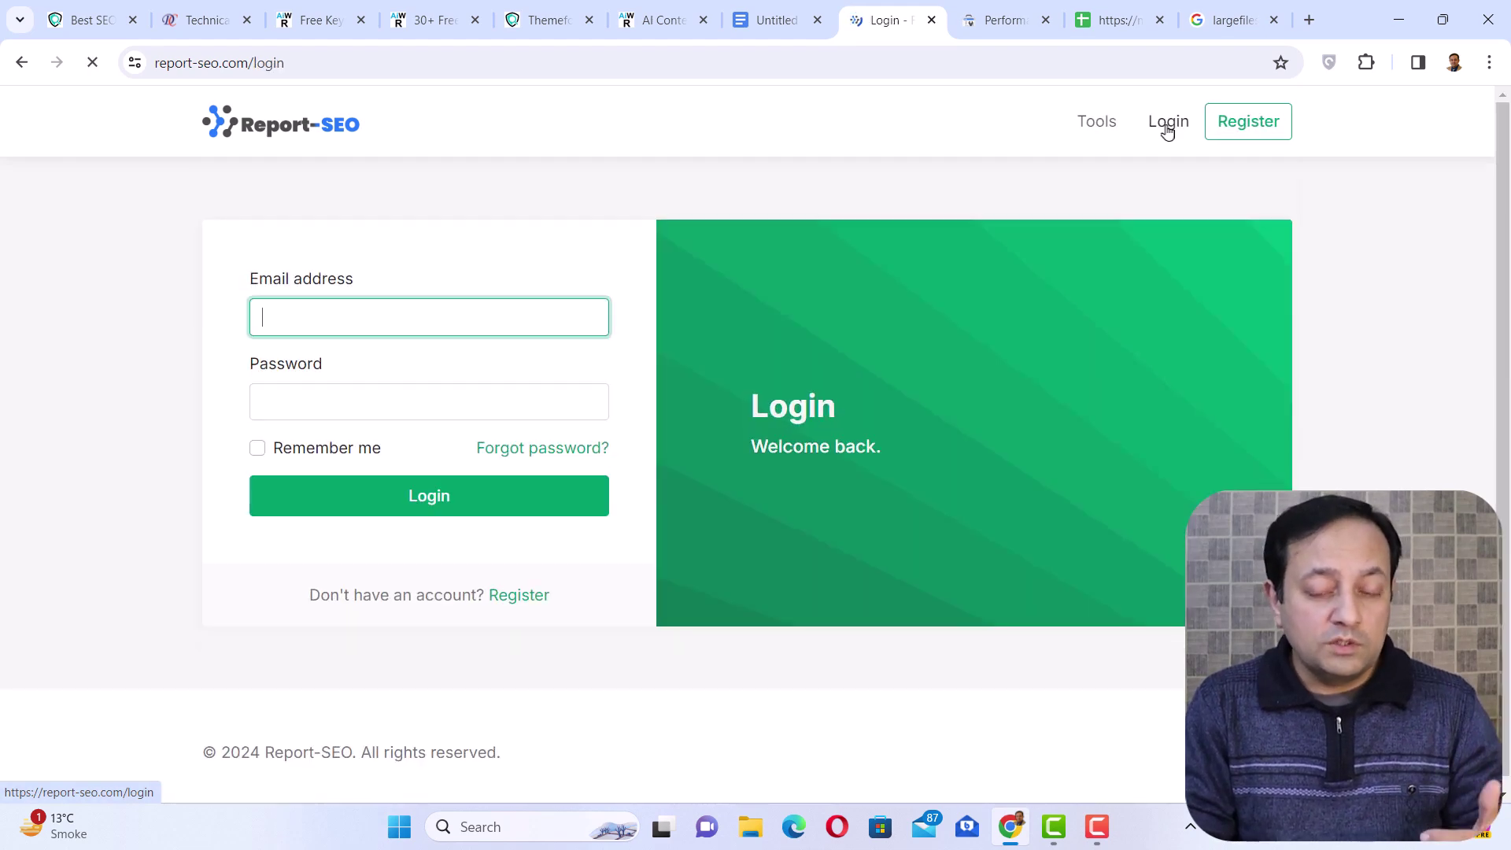
left_click(419, 507)
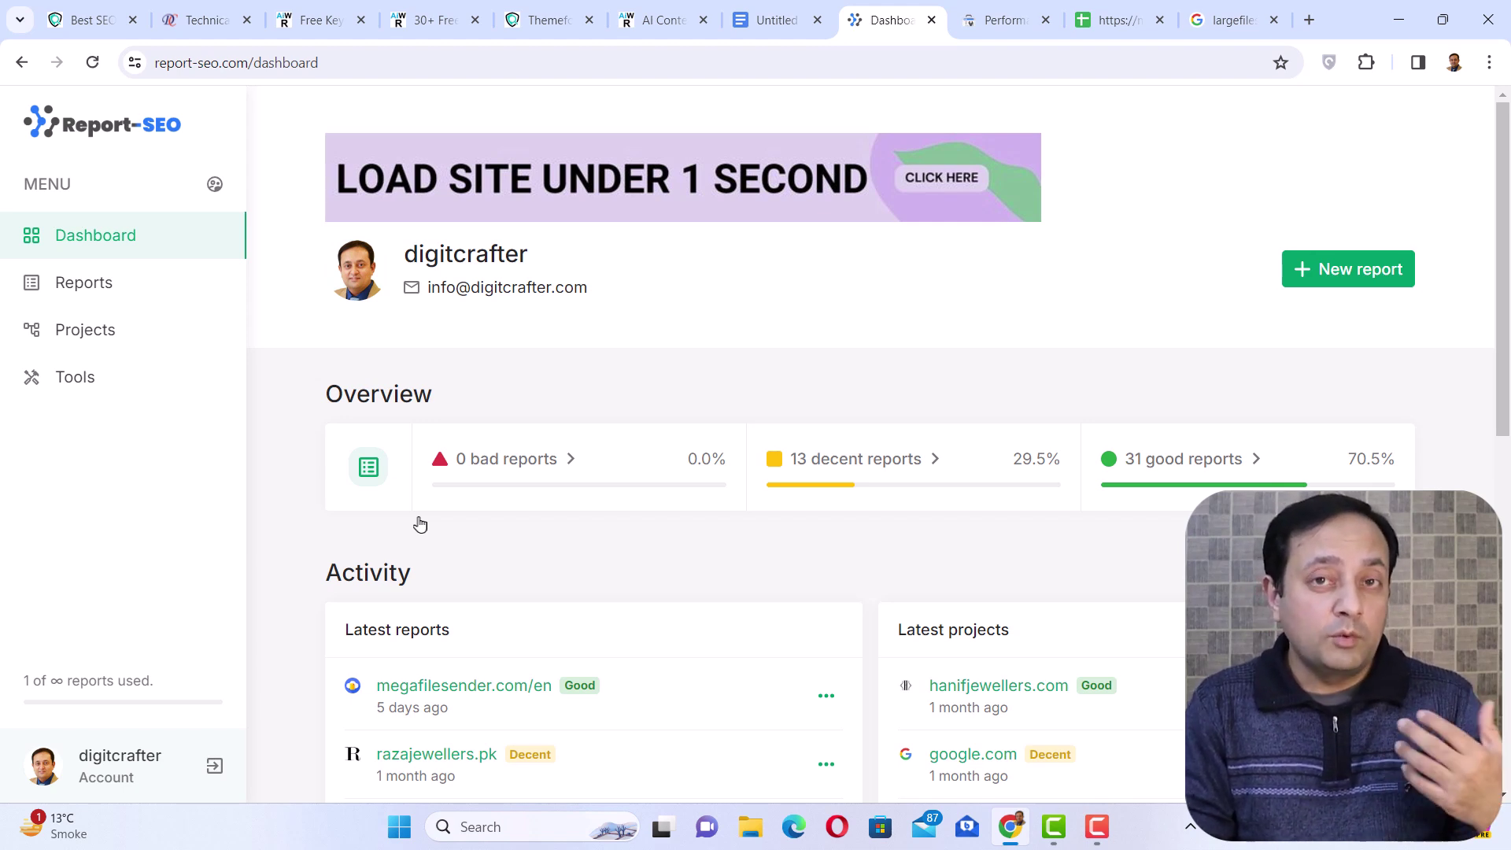
scroll(297, 654, "down", 3)
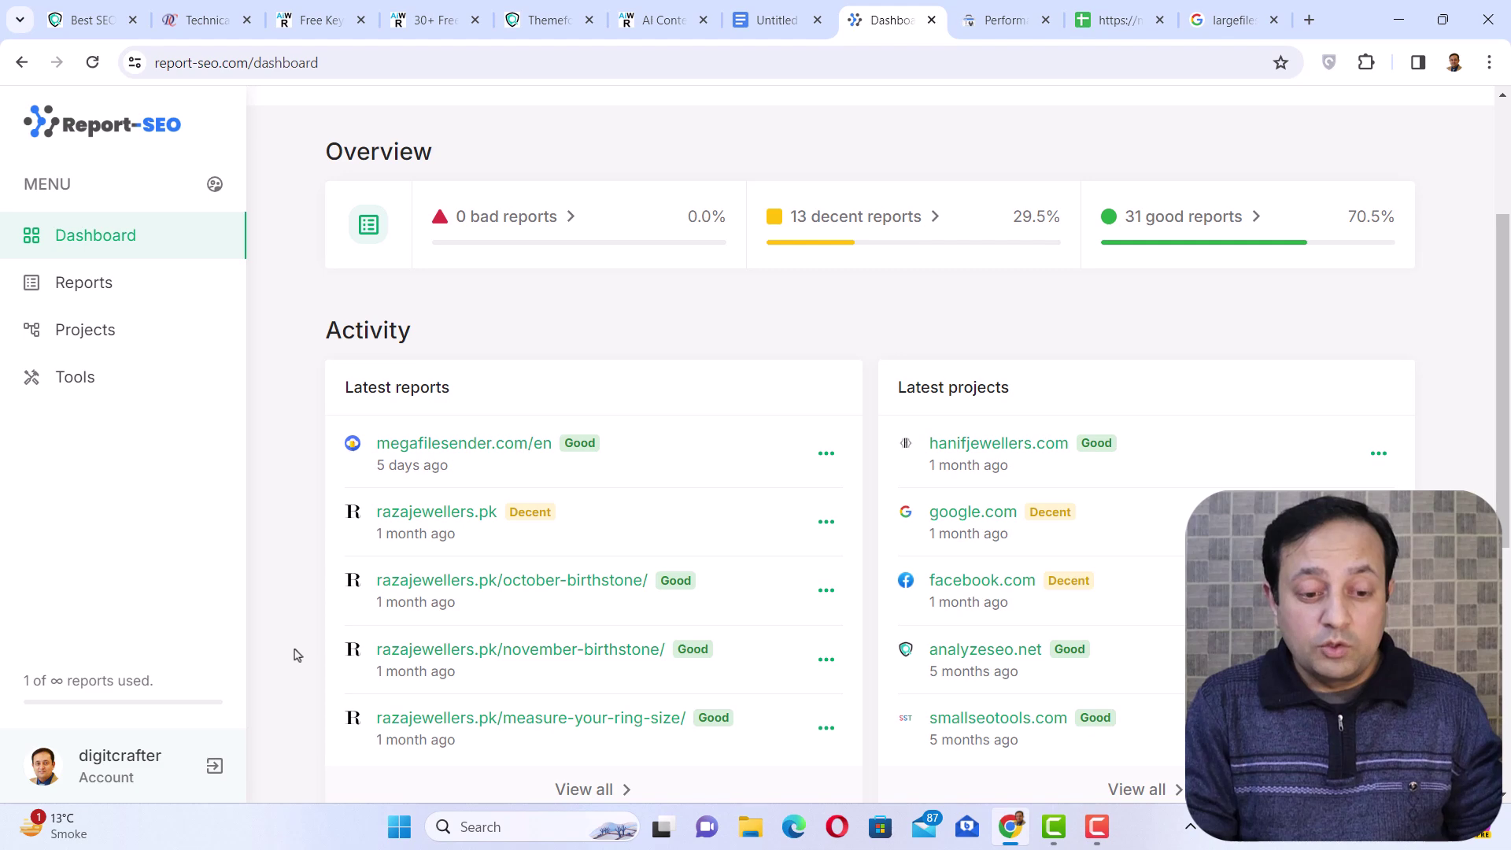
left_click(484, 445)
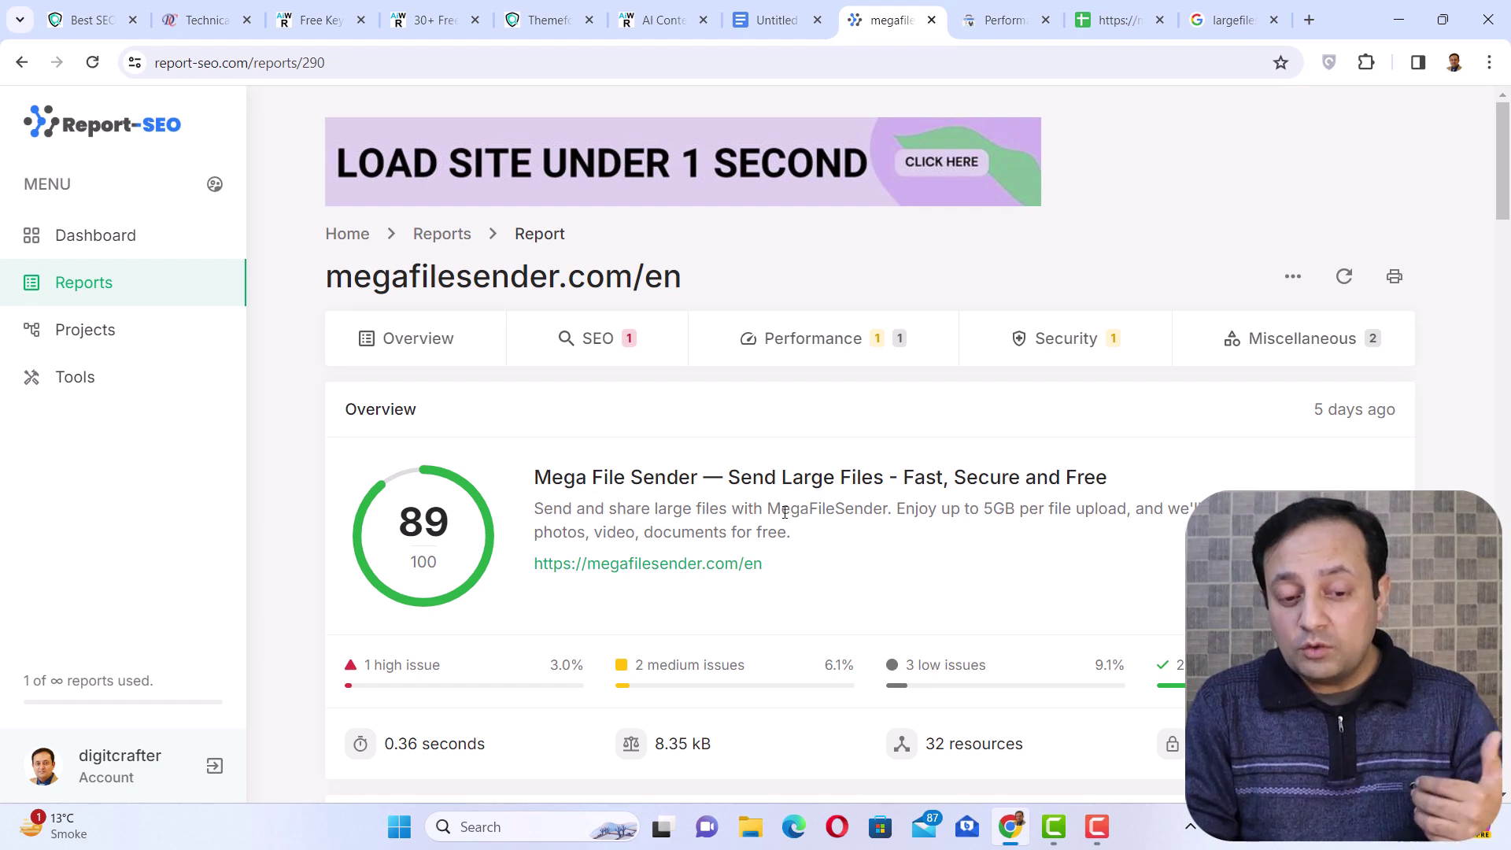
- Review the SEO and Performance checks and expand the 16 JavaScript files under HTTP requests
scroll(785, 512, "down", 5)
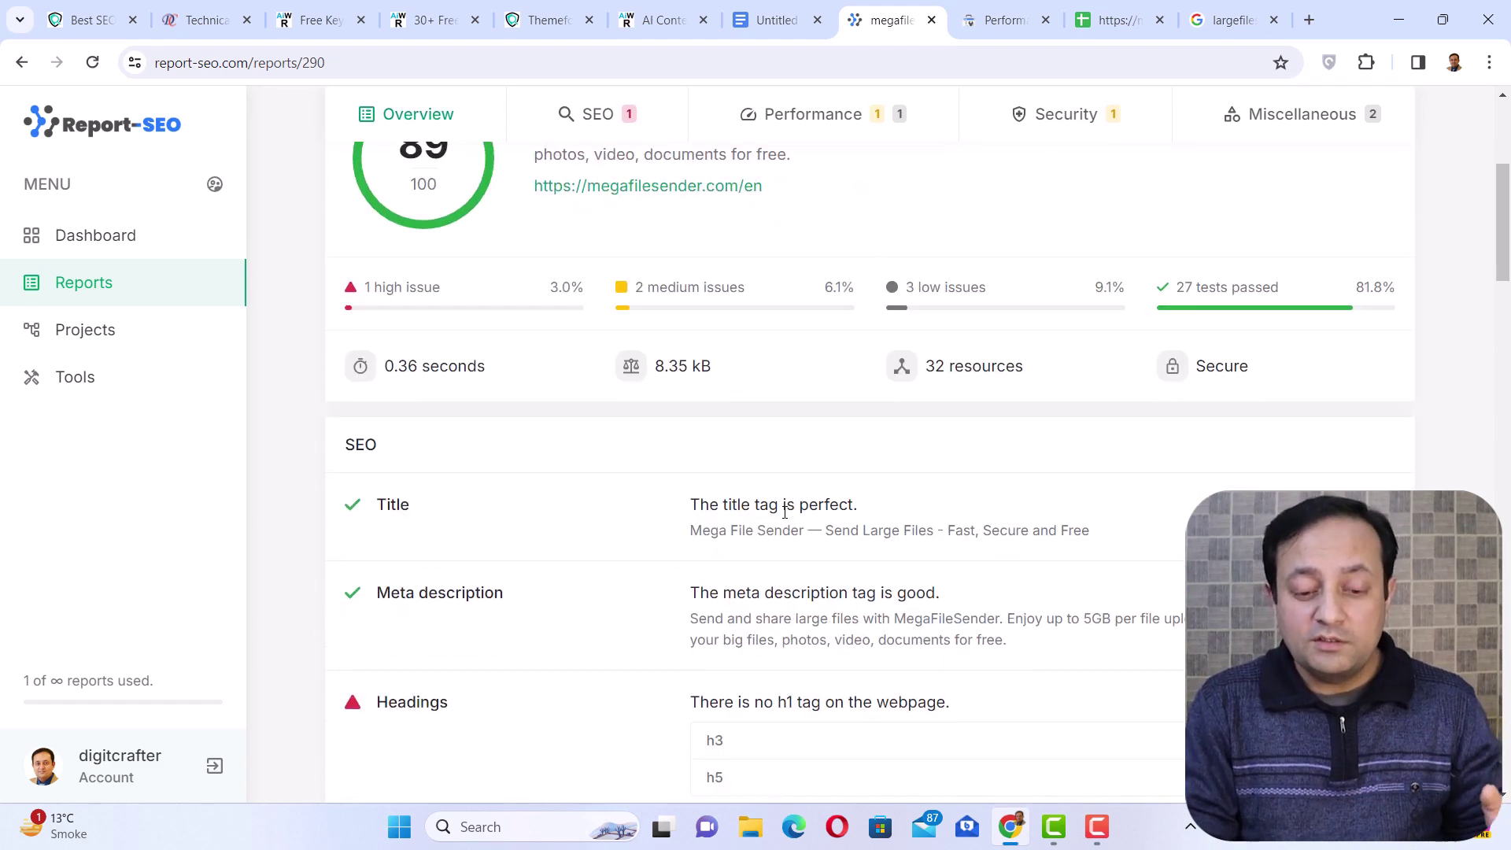
scroll(784, 512, "down", 1)
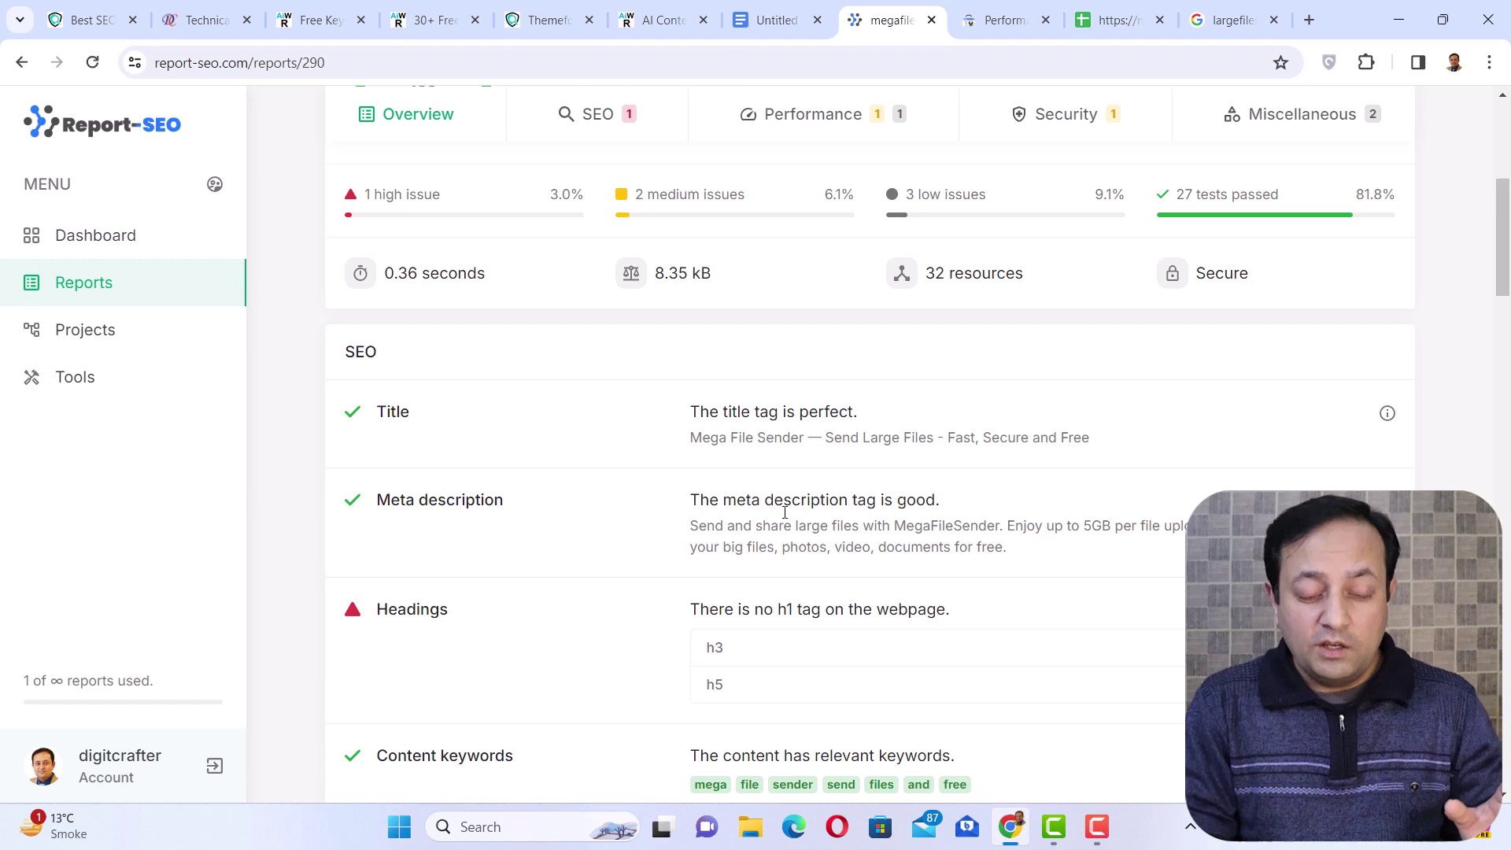
scroll(784, 512, "down", 3)
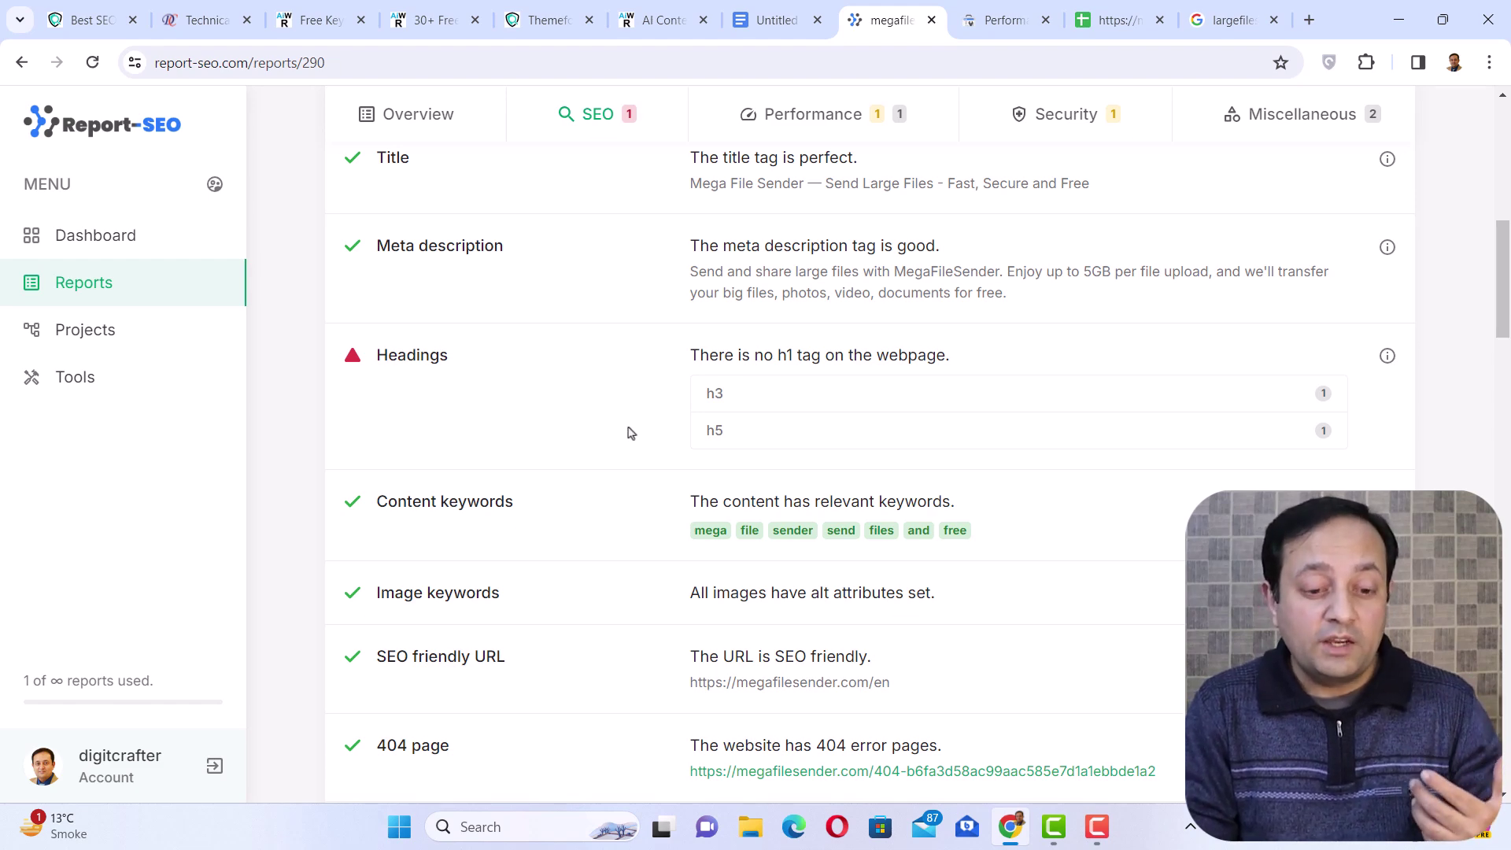
scroll(630, 432, "down", 5)
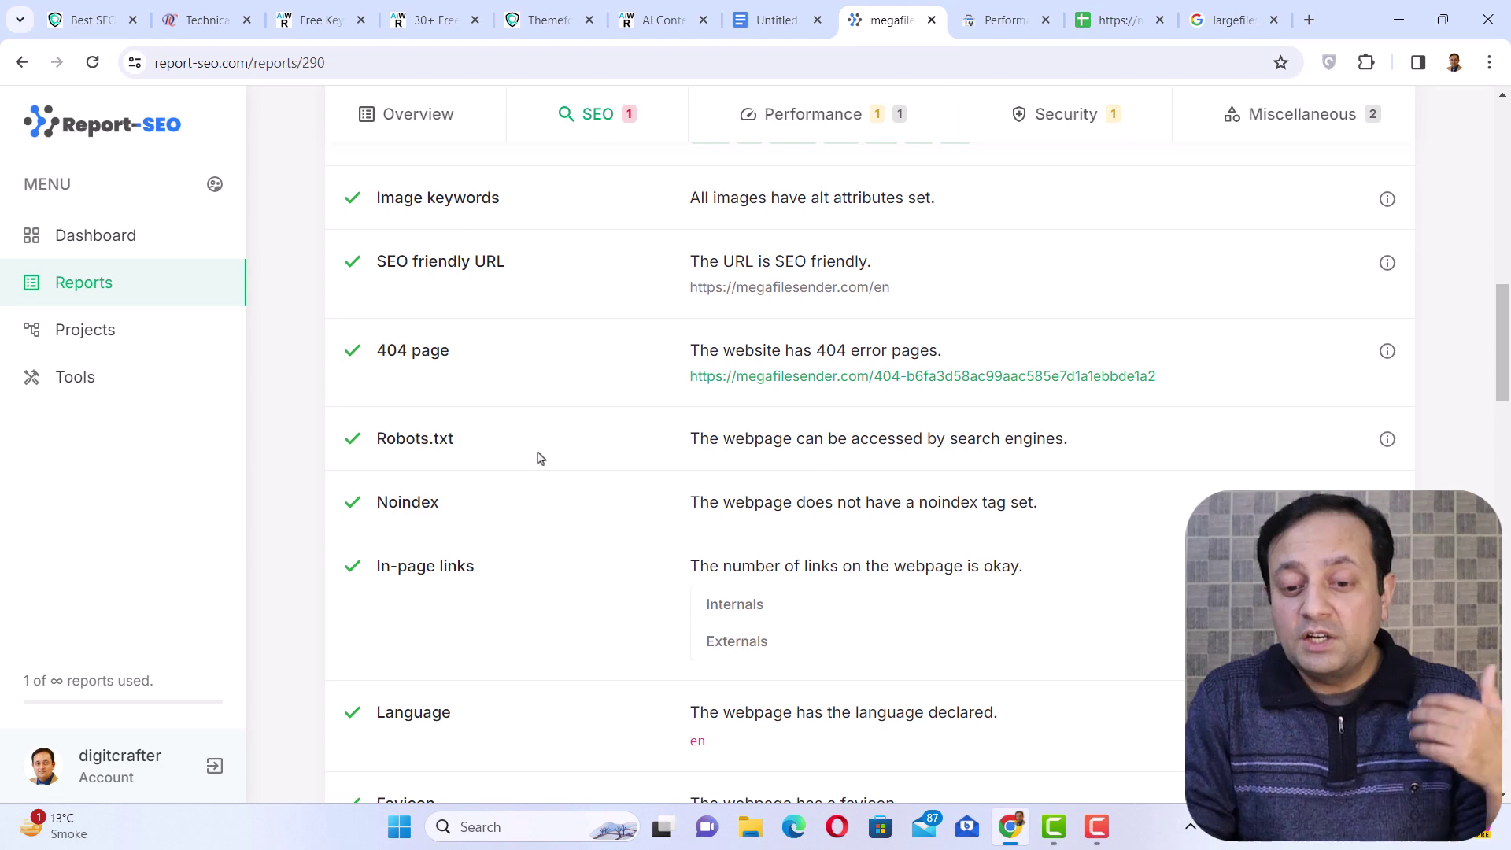
scroll(540, 458, "down", 1)
scroll(540, 458, "down", 7)
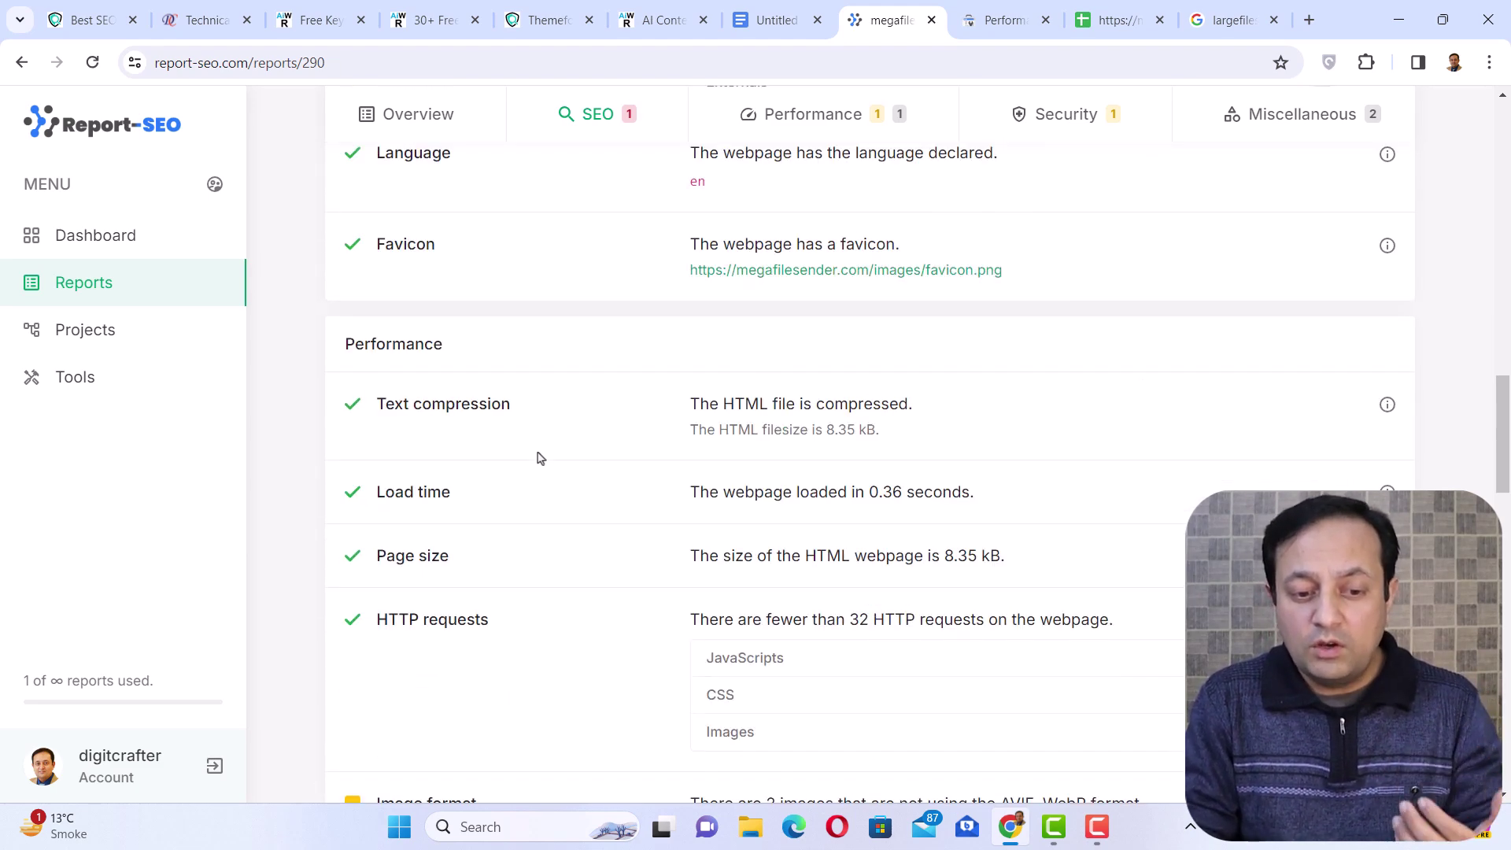
scroll(540, 457, "down", 5)
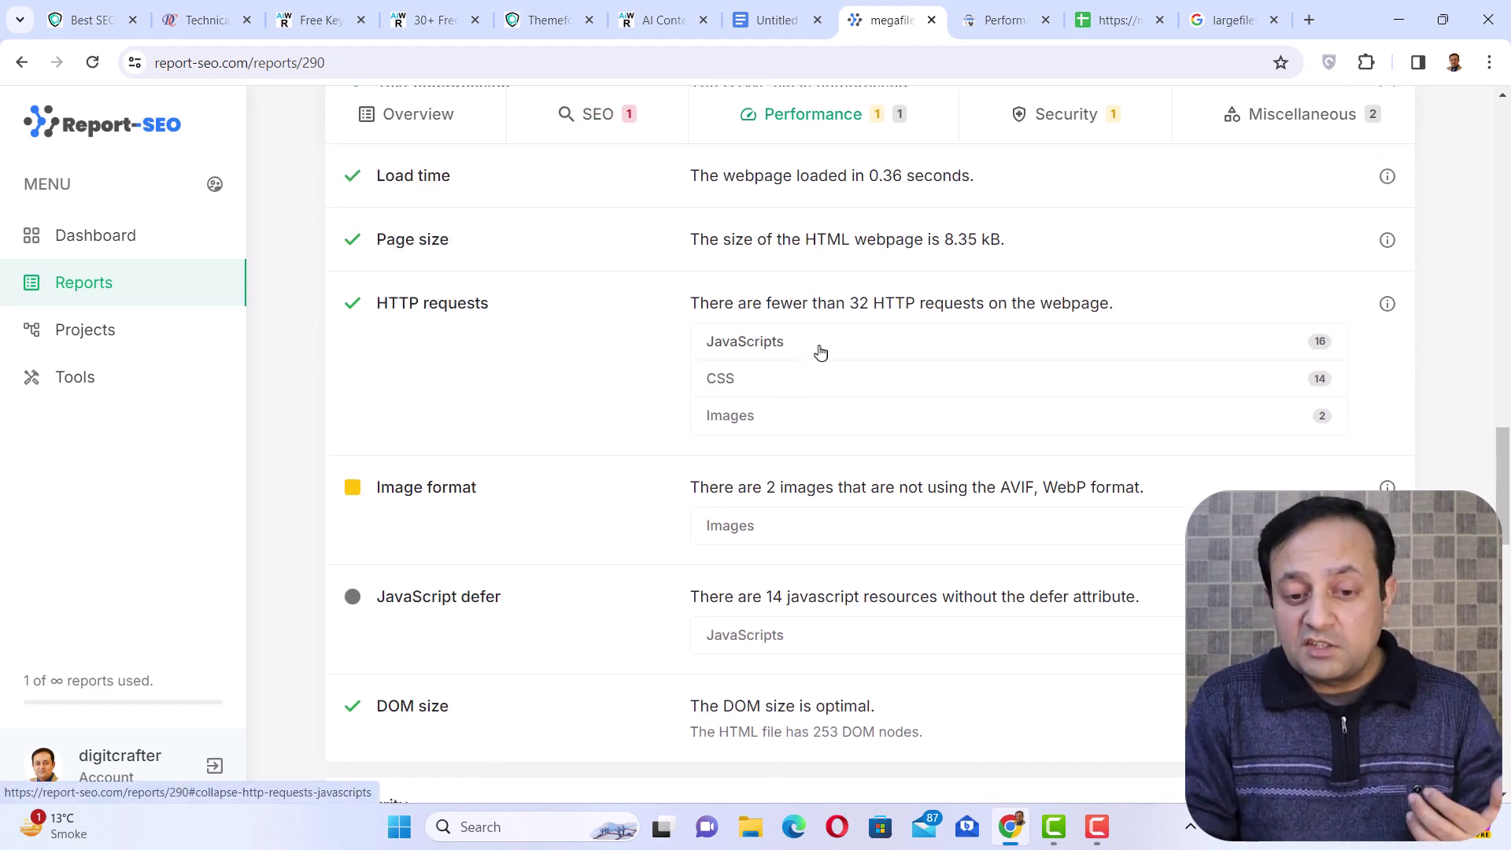
left_click(822, 347)
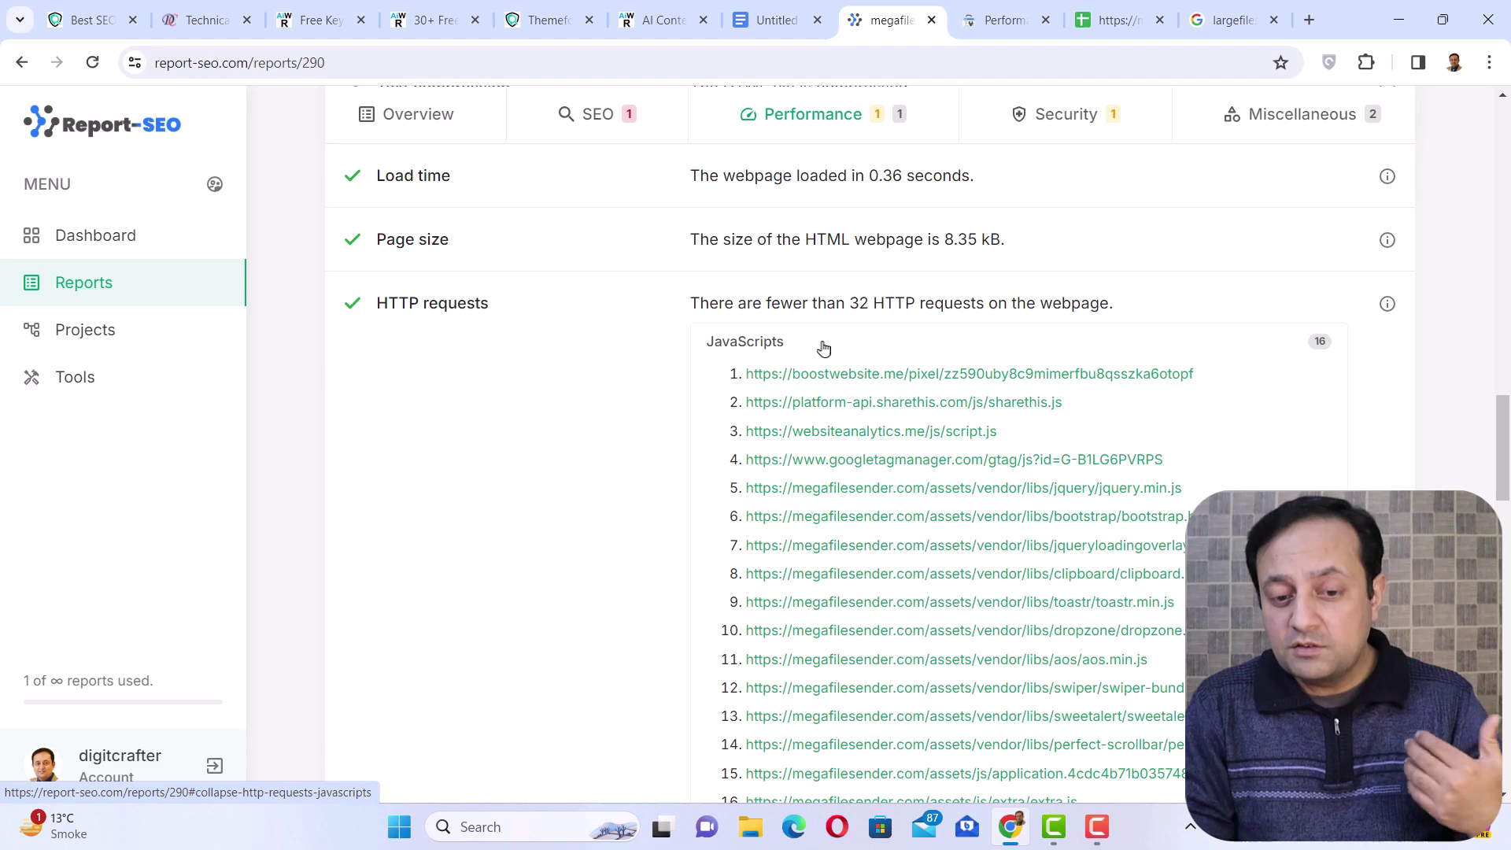
scroll(1136, 155, "up", 15)
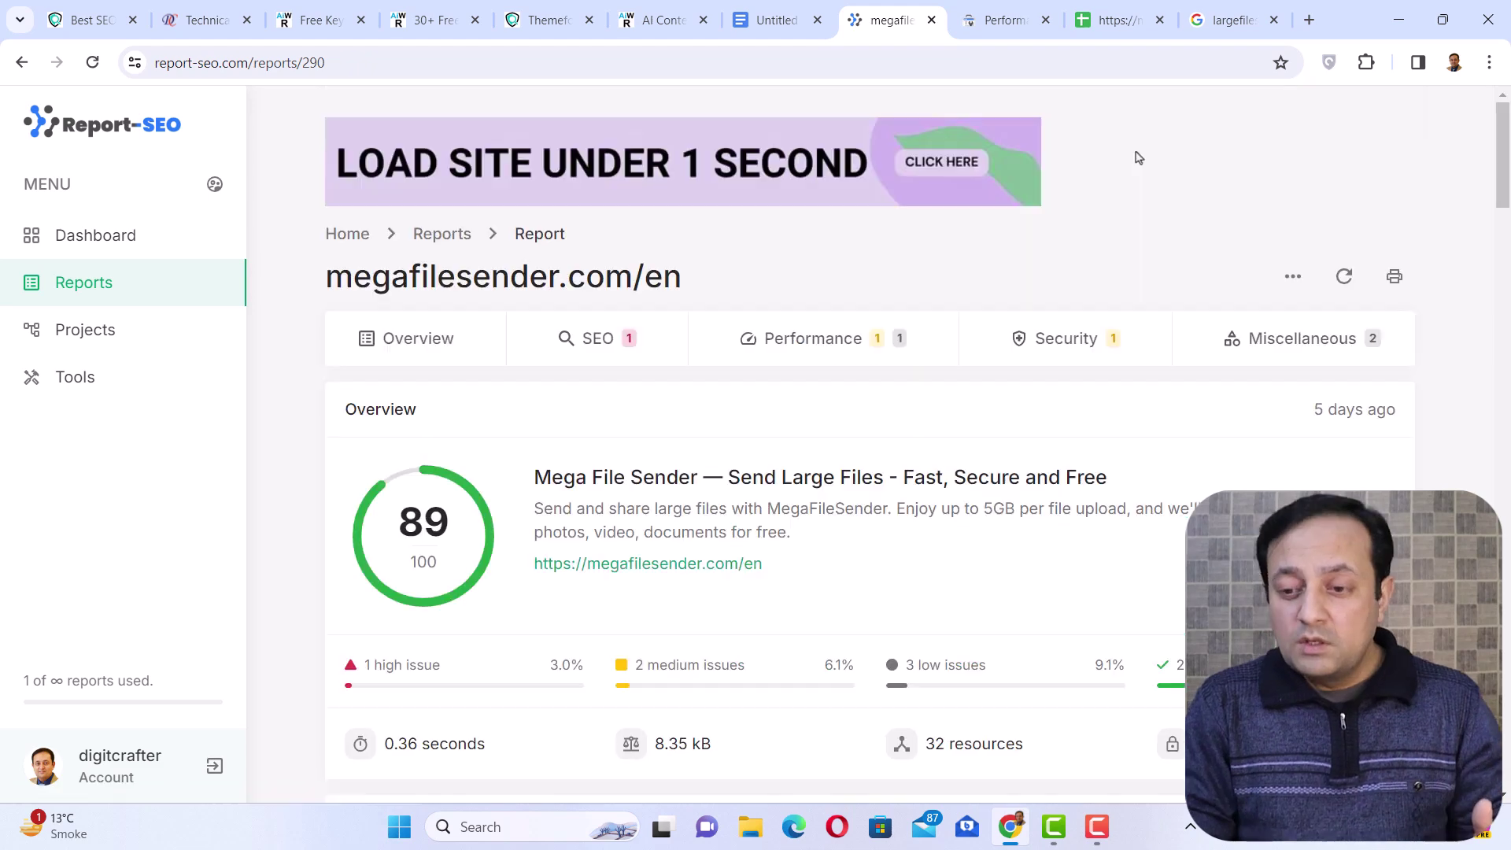
- Switch to the Themeforest.net report and scroll up to its overview score of 69
left_click(543, 21)
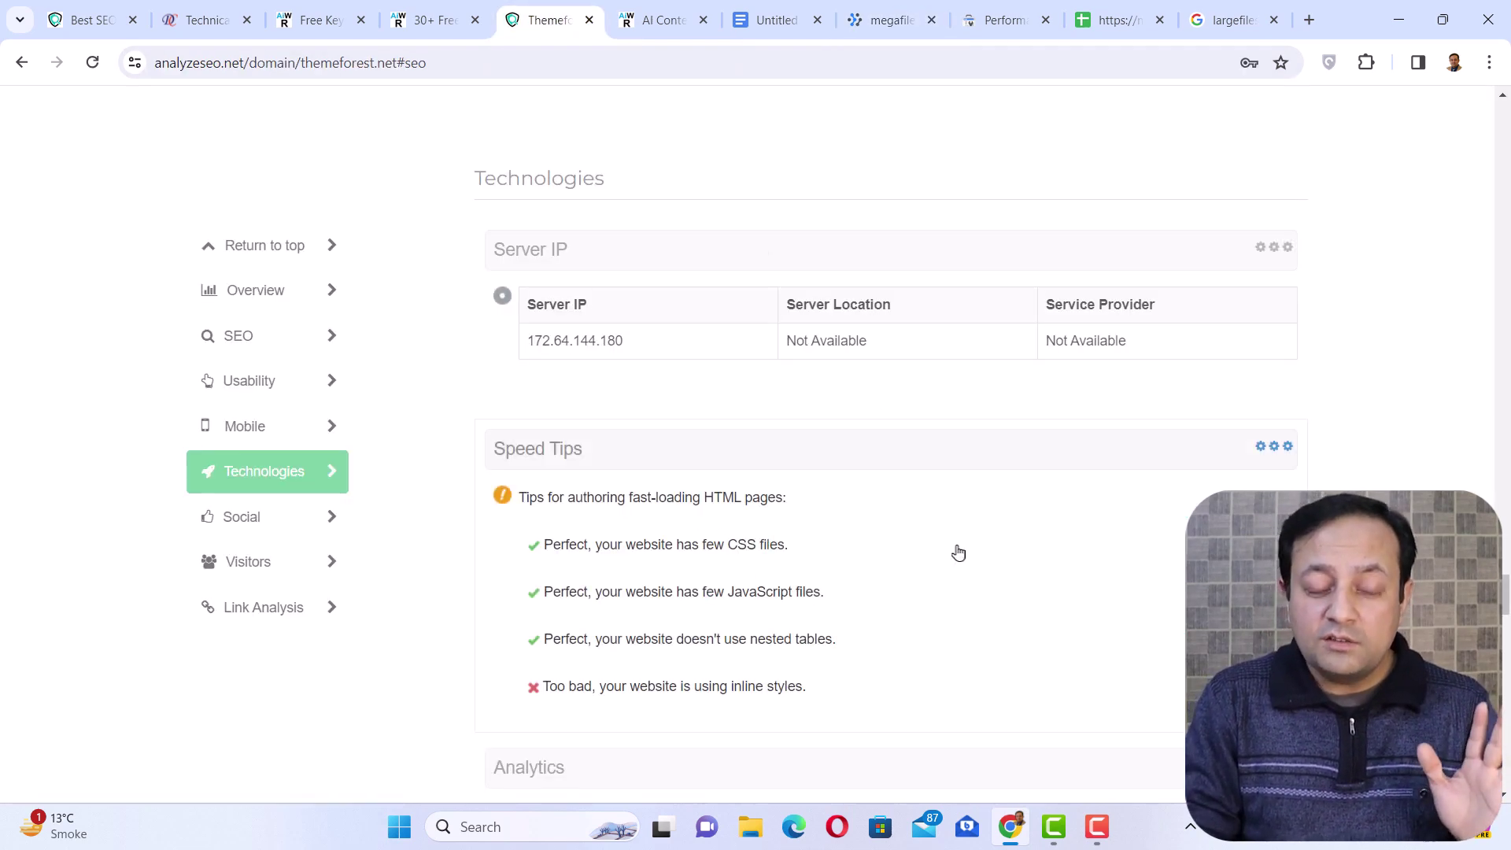
scroll(956, 550, "up", 15)
scroll(959, 550, "up", 10)
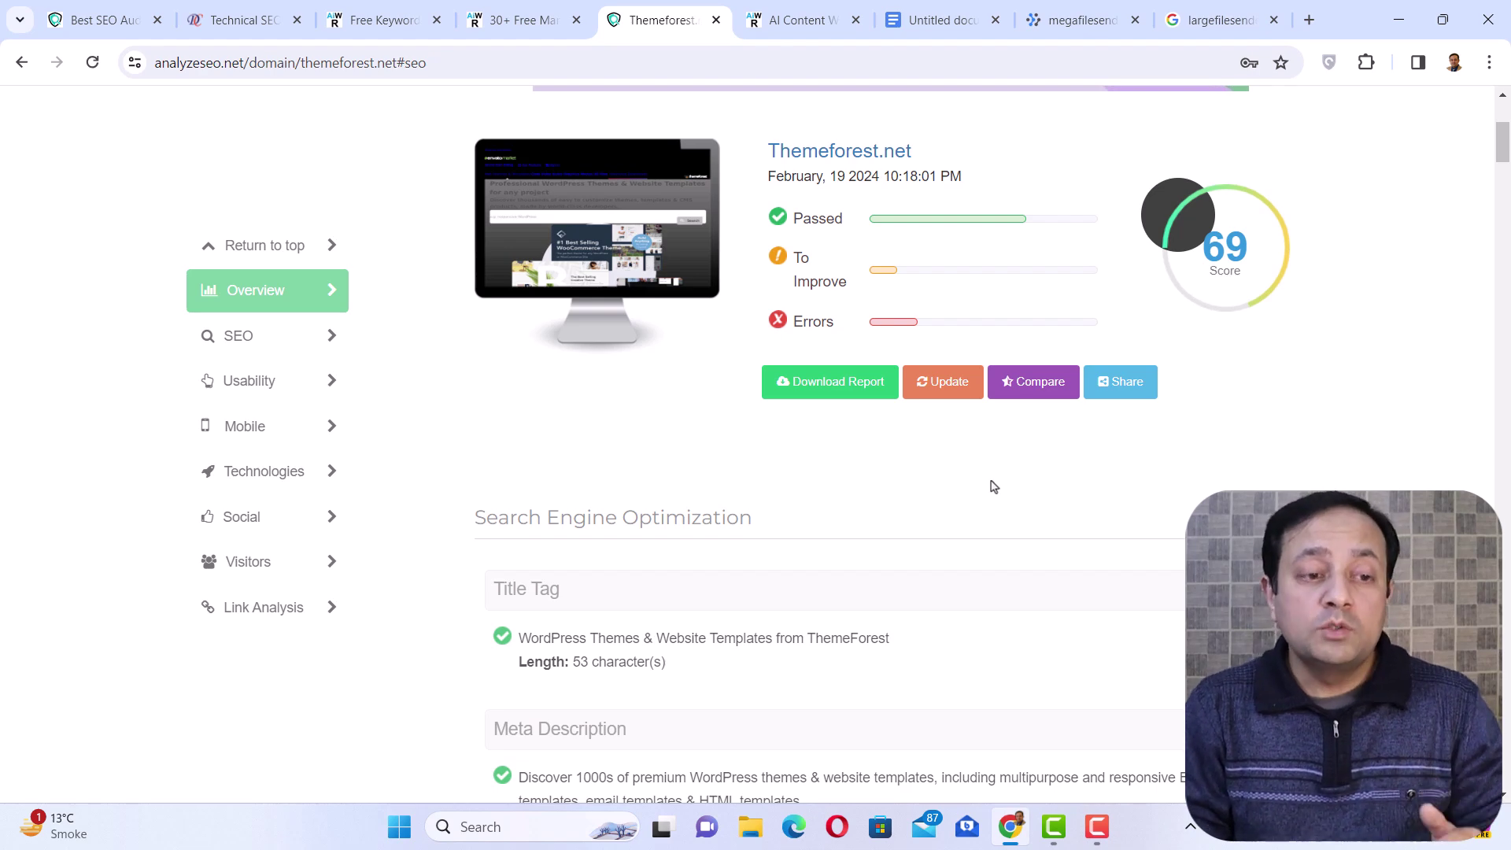
- Read through the technical SEO checklist article, then switch to the WordPress image optimization plugin results
left_click(244, 25)
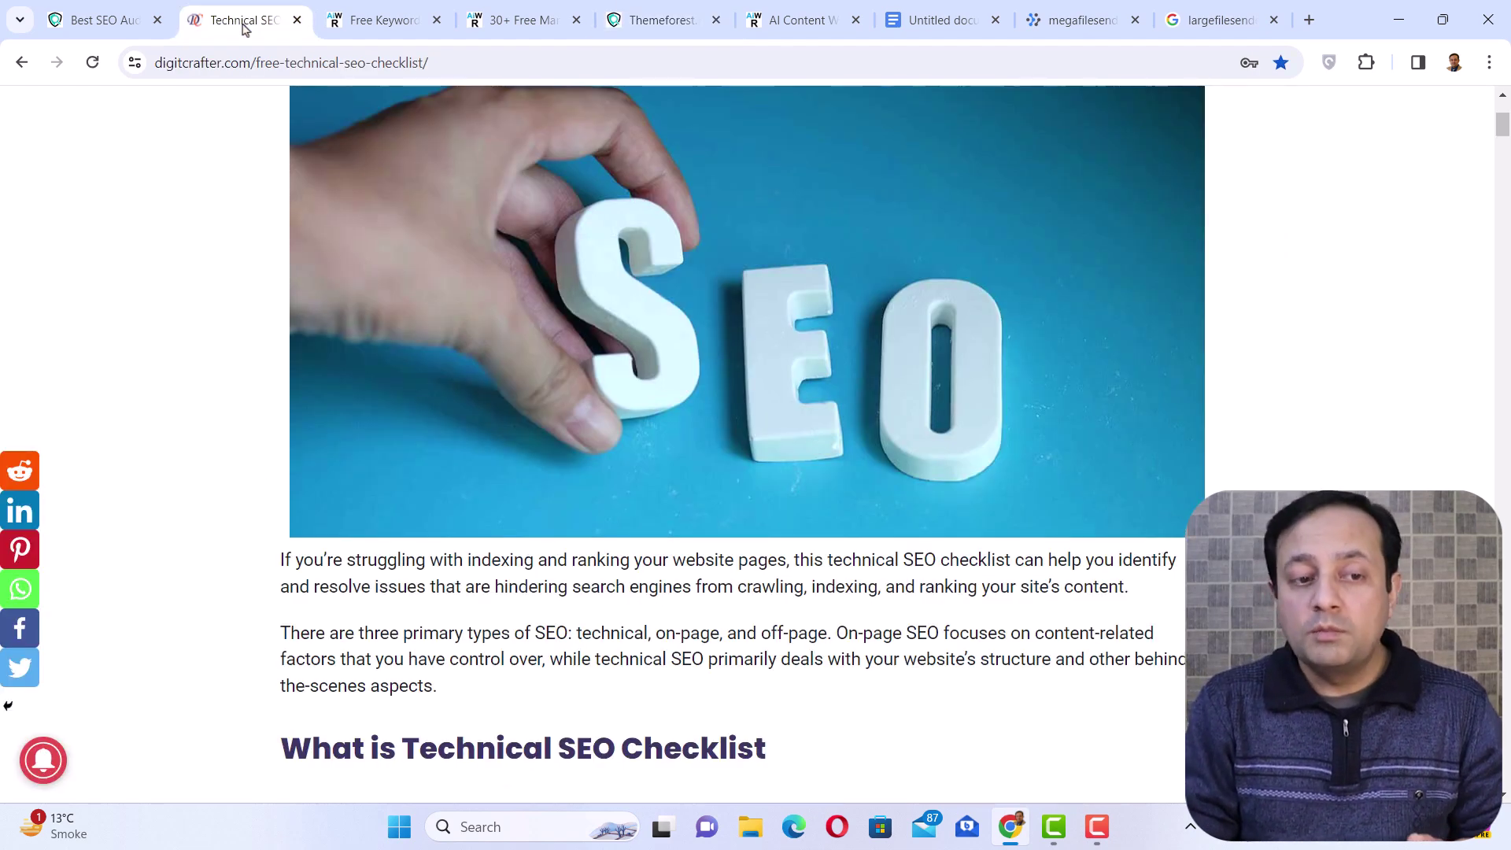
scroll(512, 277, "up", 4)
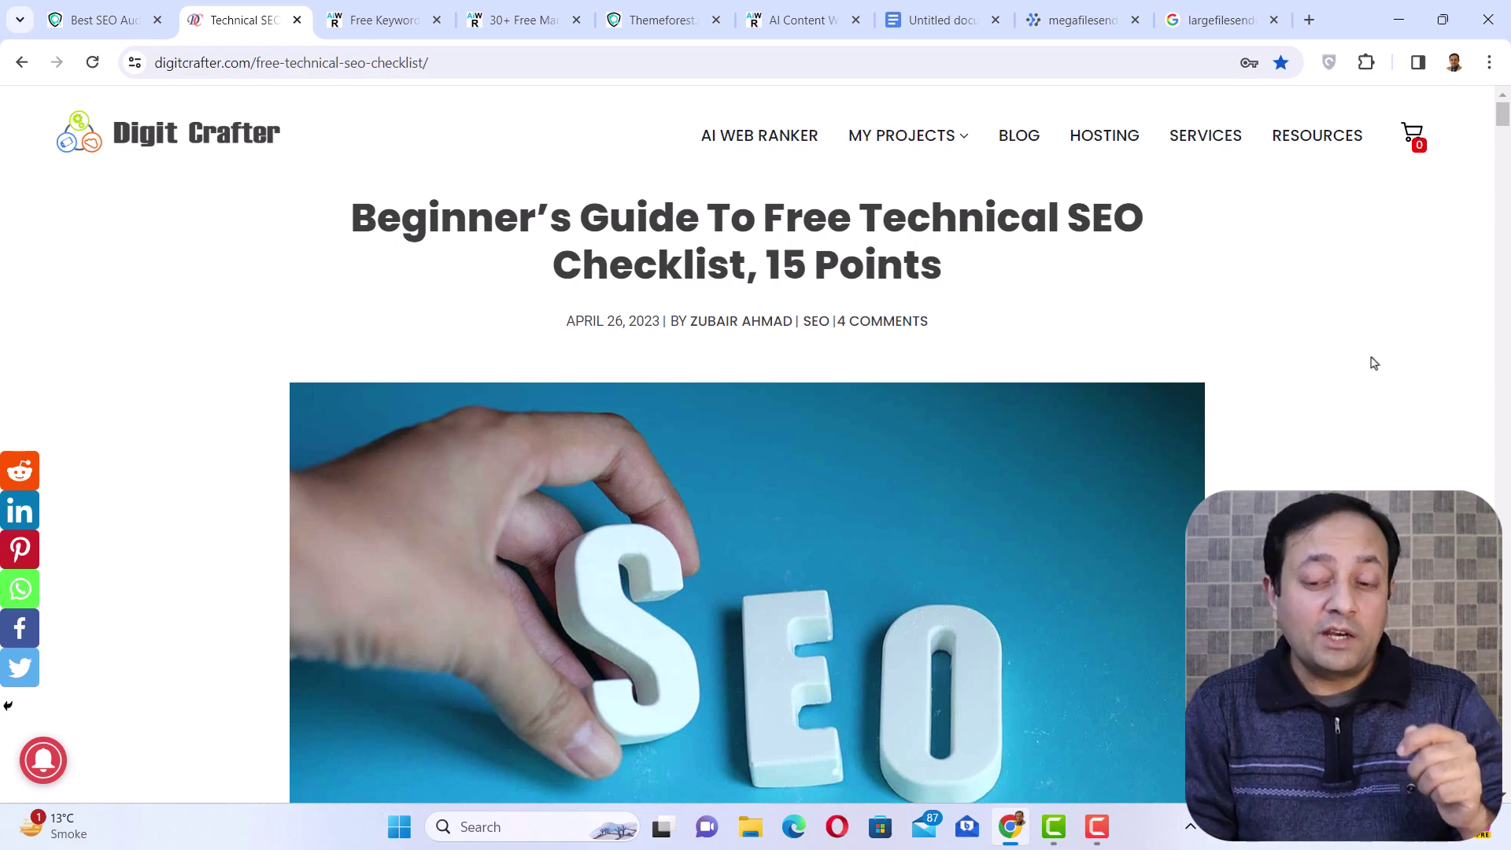
scroll(1373, 363, "down", 10)
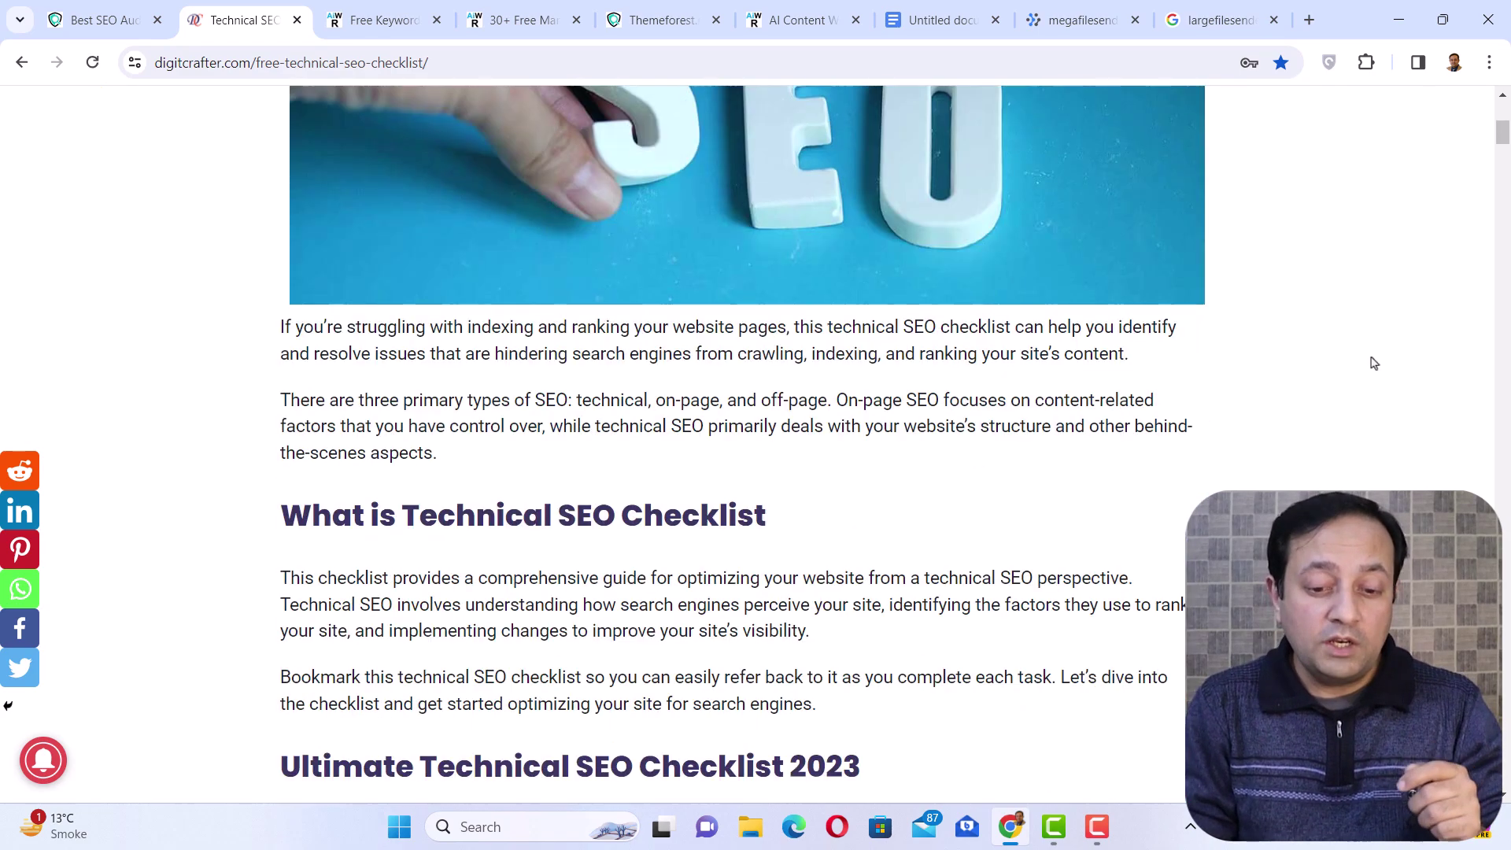
scroll(1373, 363, "down", 4)
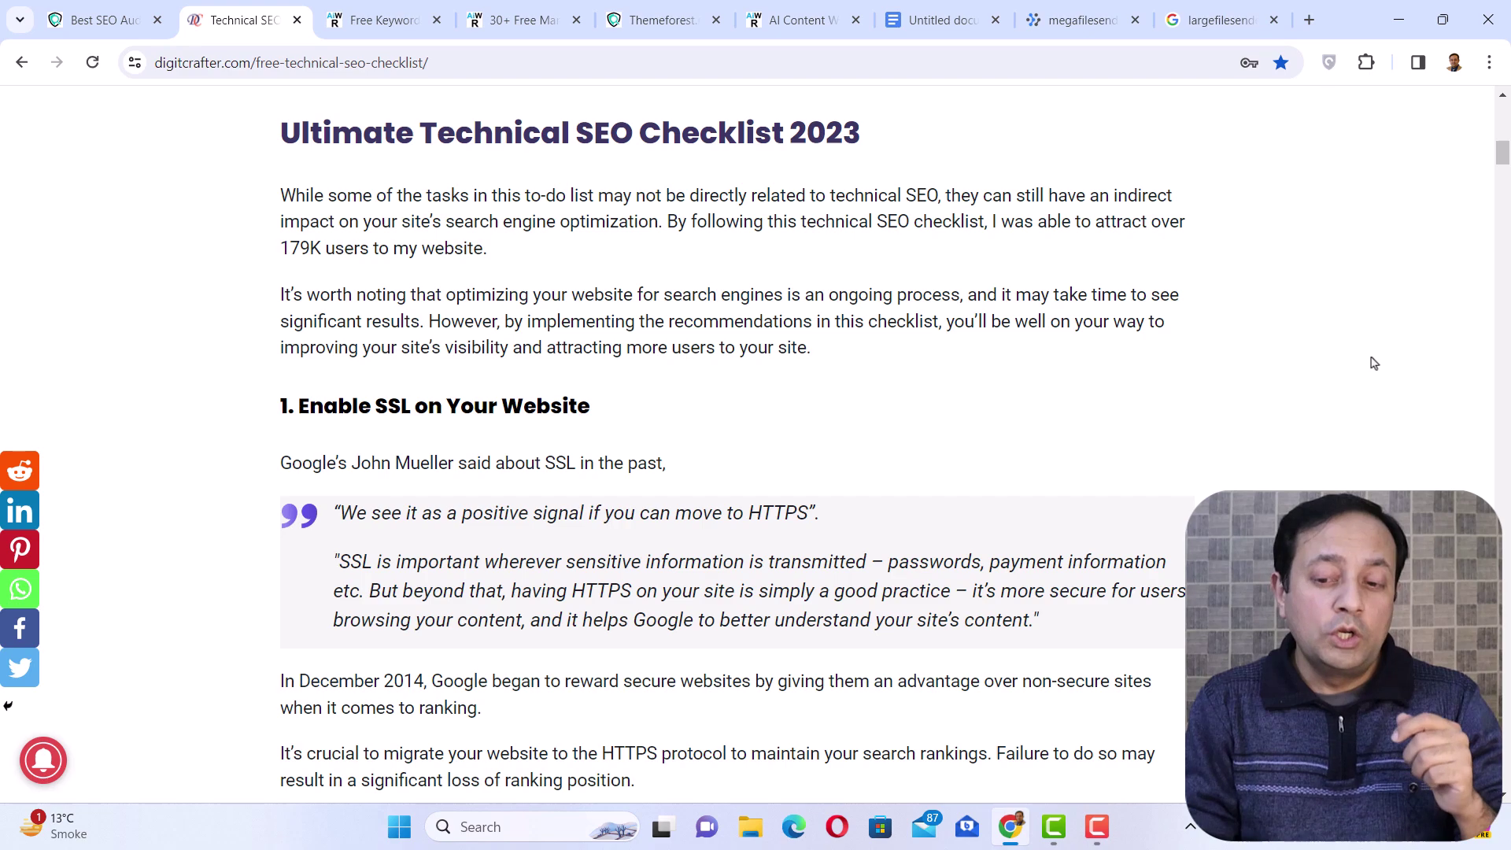
scroll(1373, 362, "down", 20)
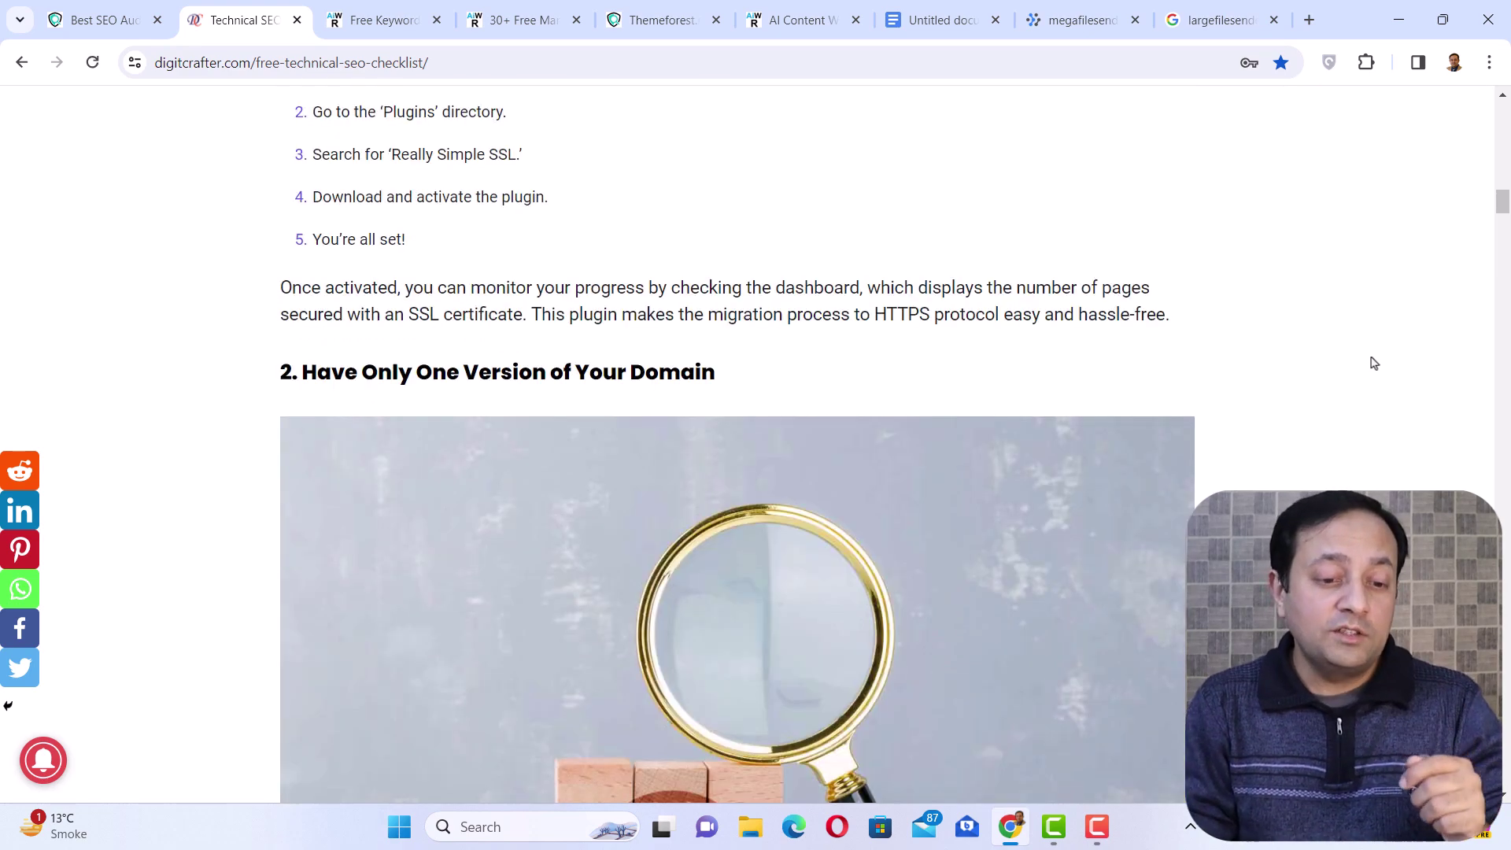
scroll(1373, 363, "down", 10)
key("Home")
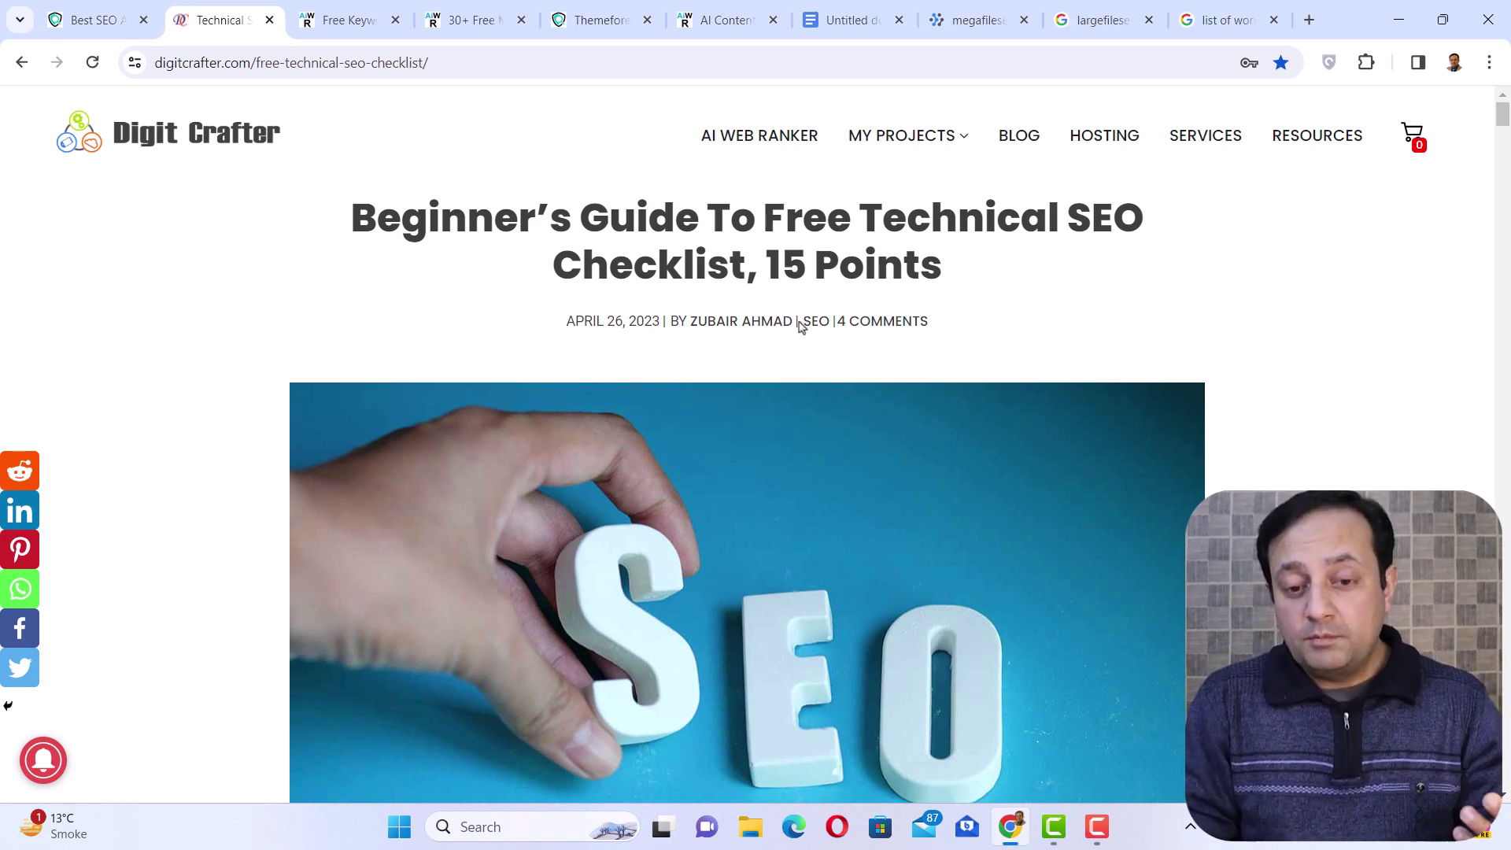
left_click(1212, 21)
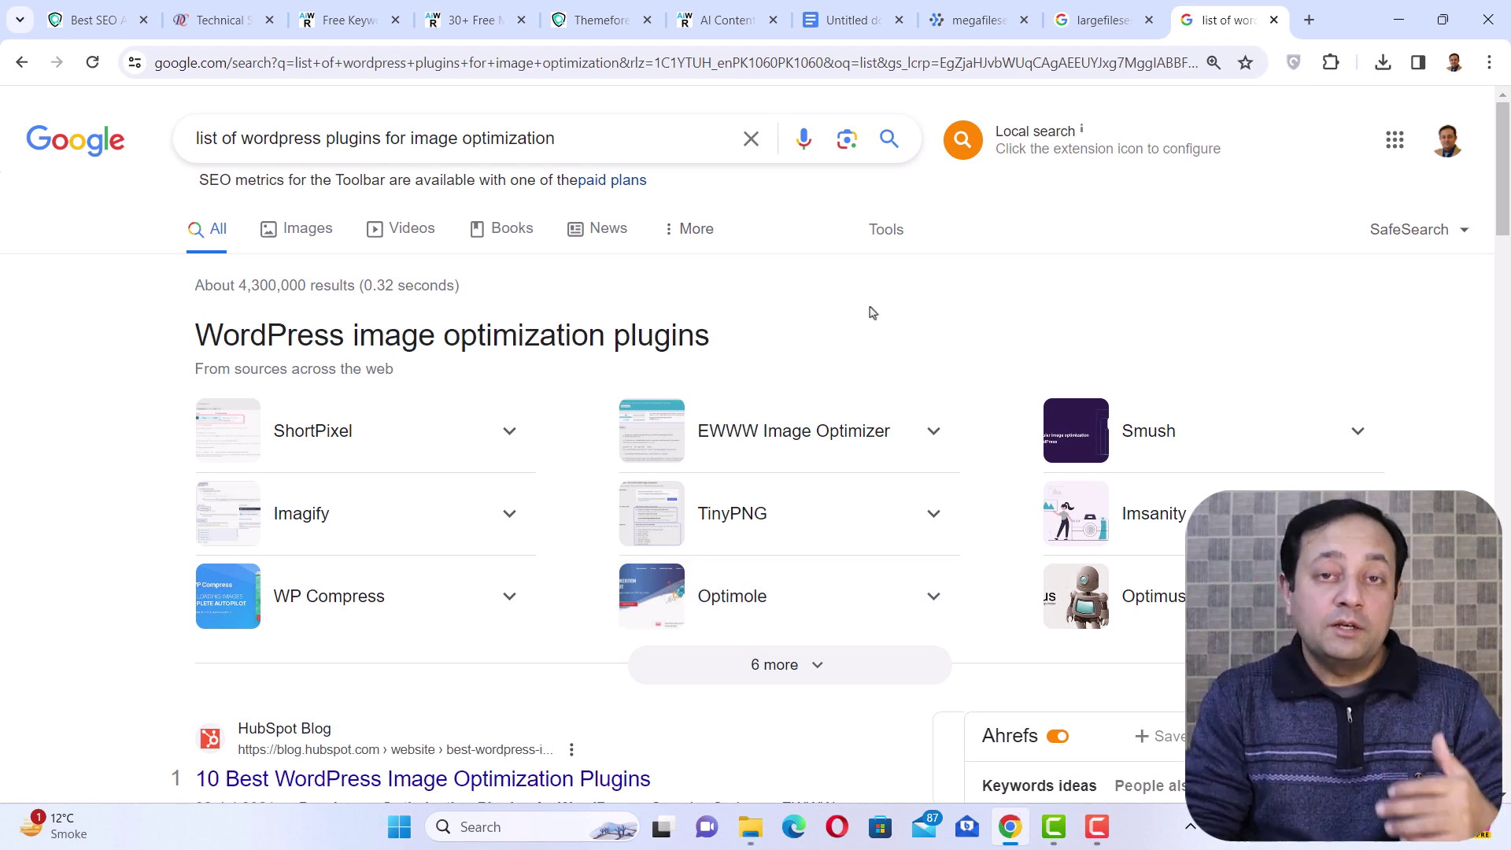
- Open a new browser tab beside the Google plugin results
left_click(1311, 24)
- Compress Helping individuals to grow online.jpg on resizeimage.me from 280.06 kB to 123.79 kB
type("resi")
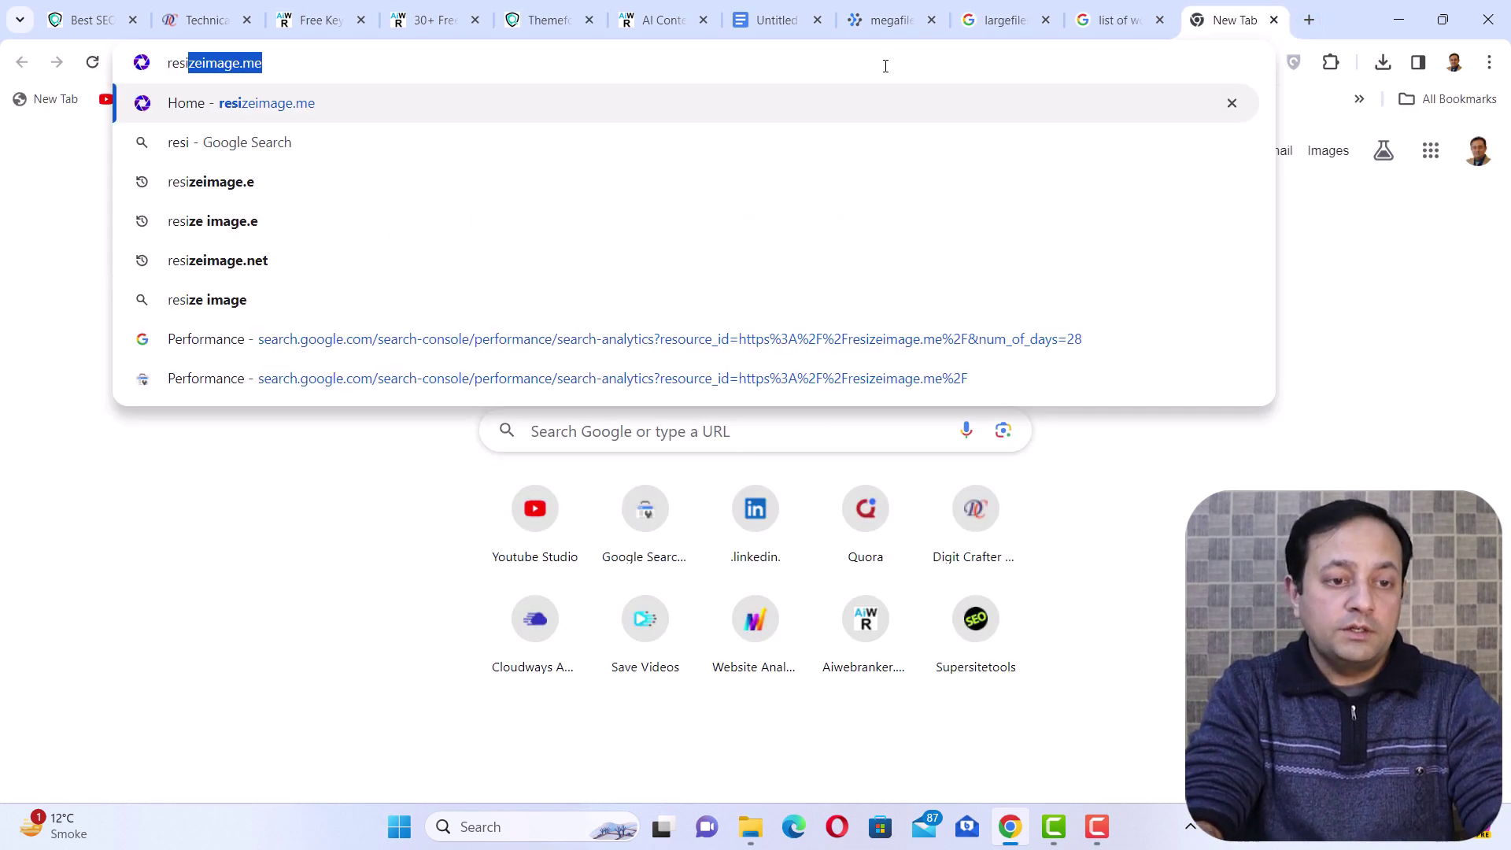
key("Return")
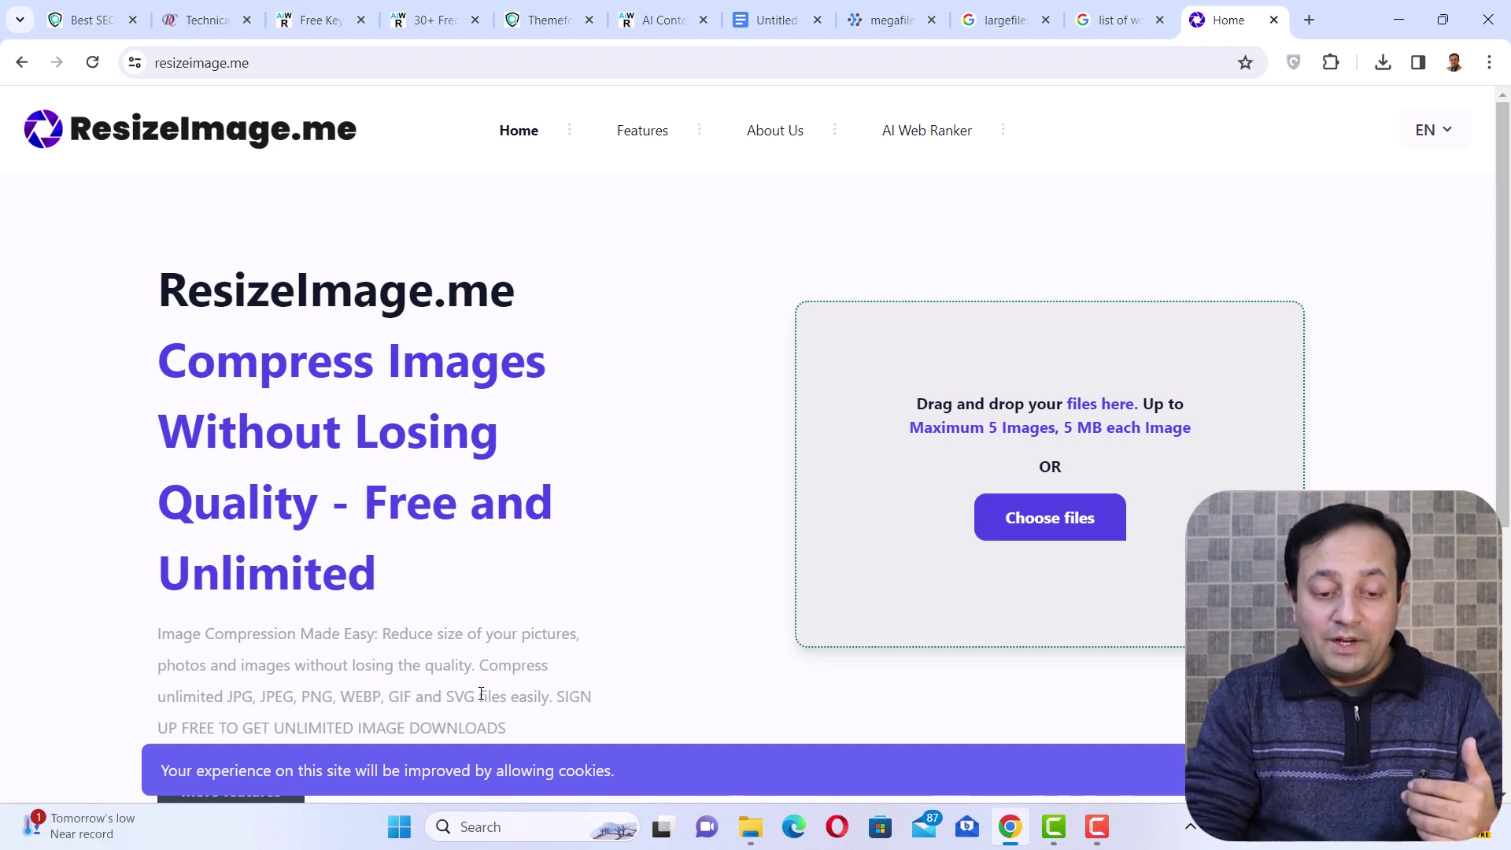
left_click(1015, 532)
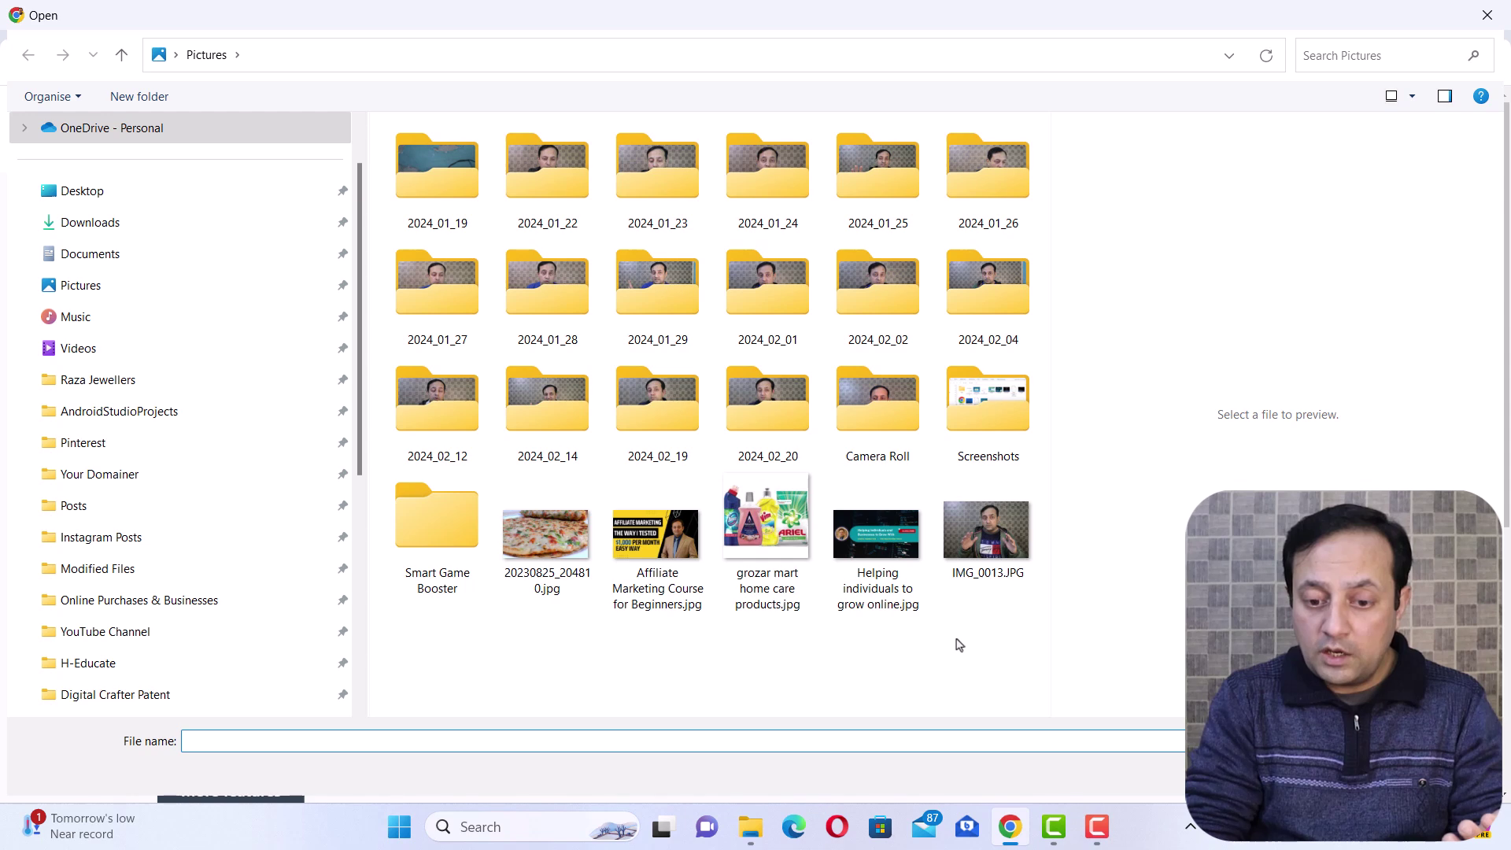
double_click(874, 547)
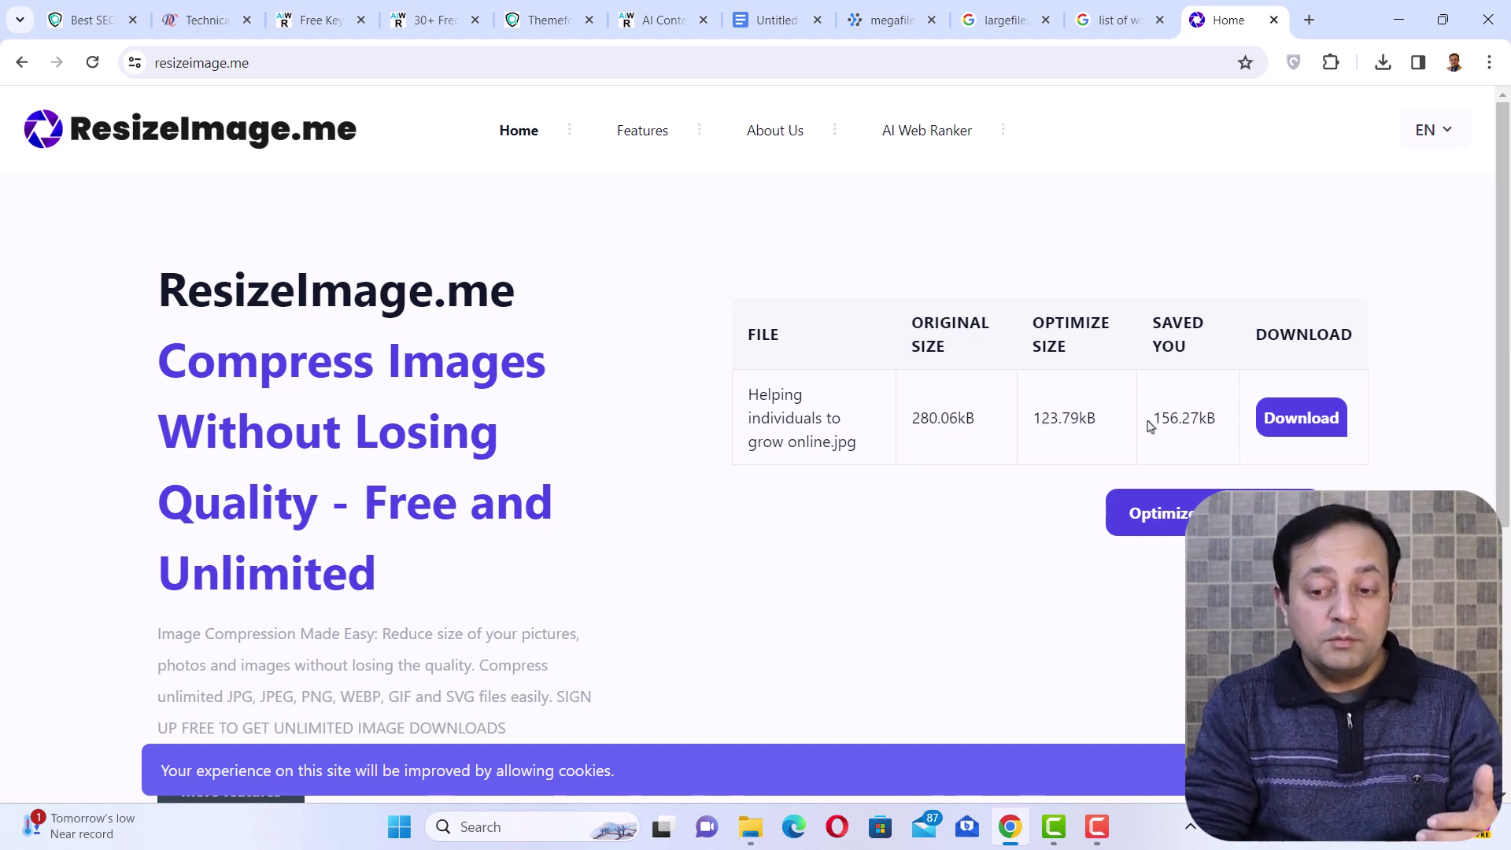
key("ctrl+t")
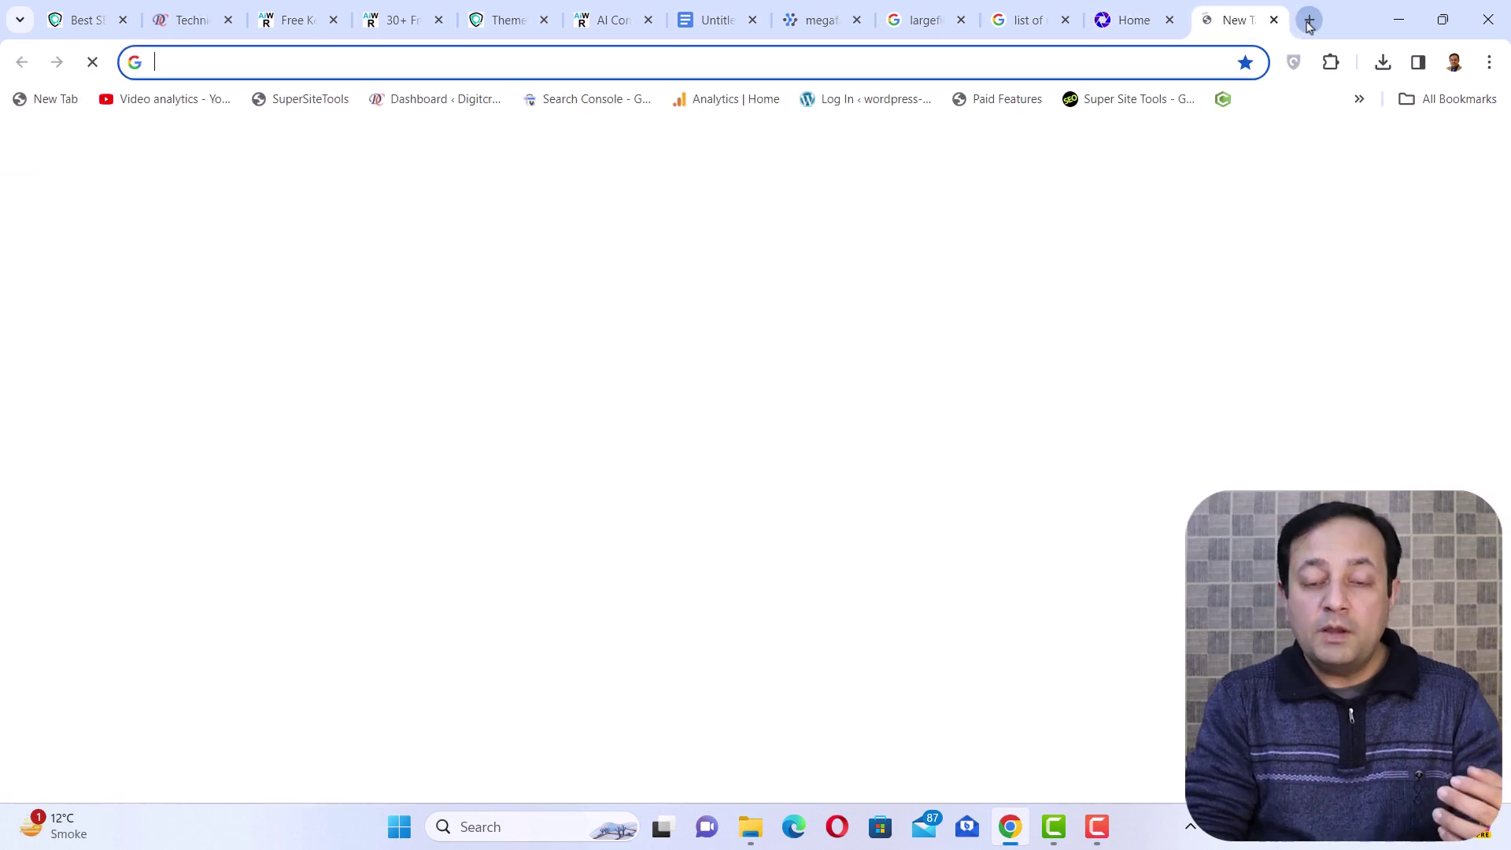
- Compress Helping individuals to grow online.jpg on TinyPNG, reducing it from 287 KB to 189 KB
left_click(794, 63)
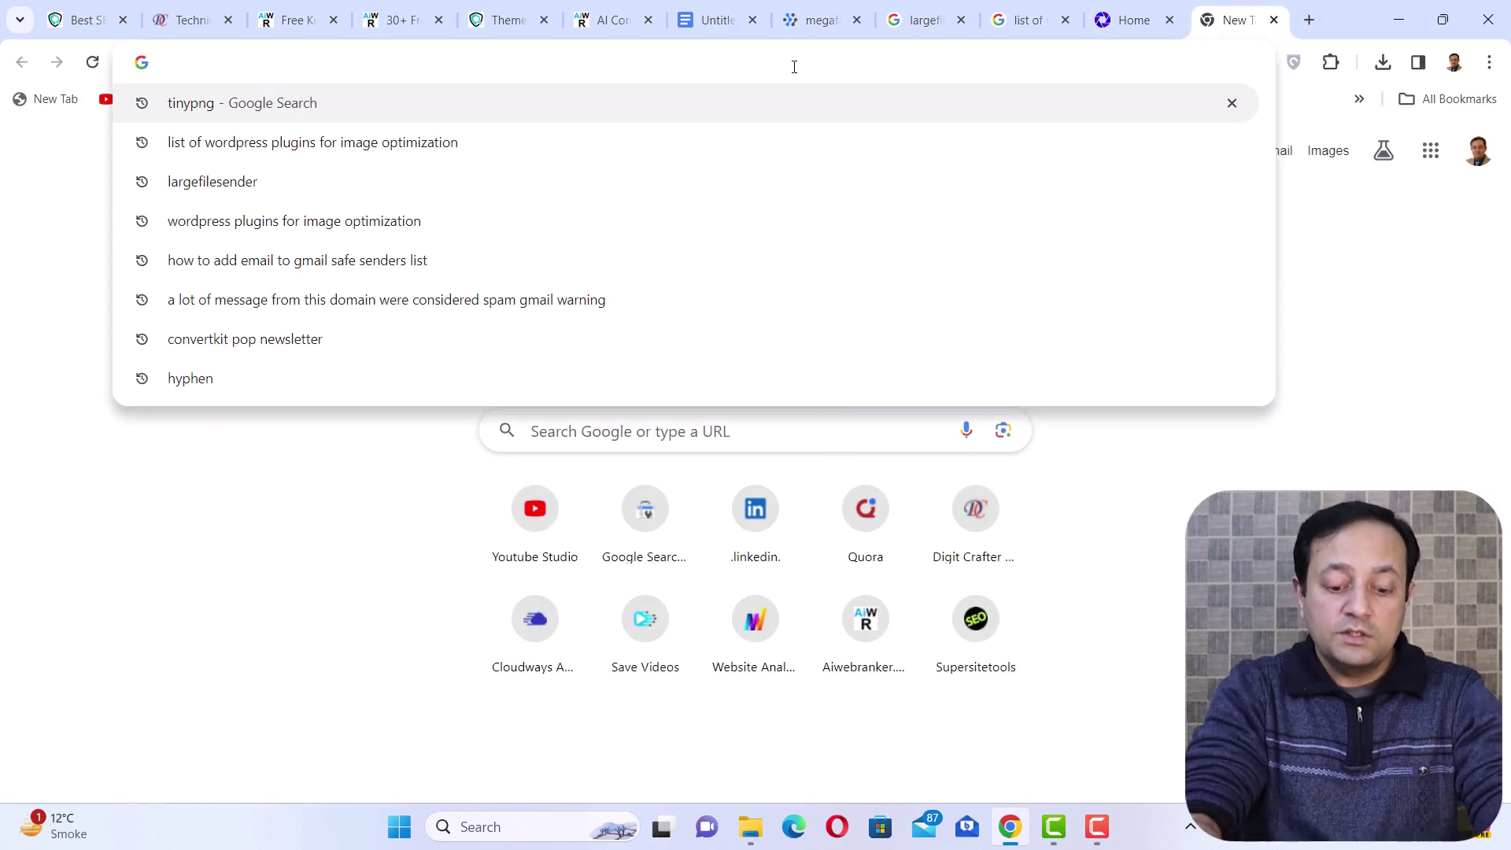
type("tinypng")
key("Return")
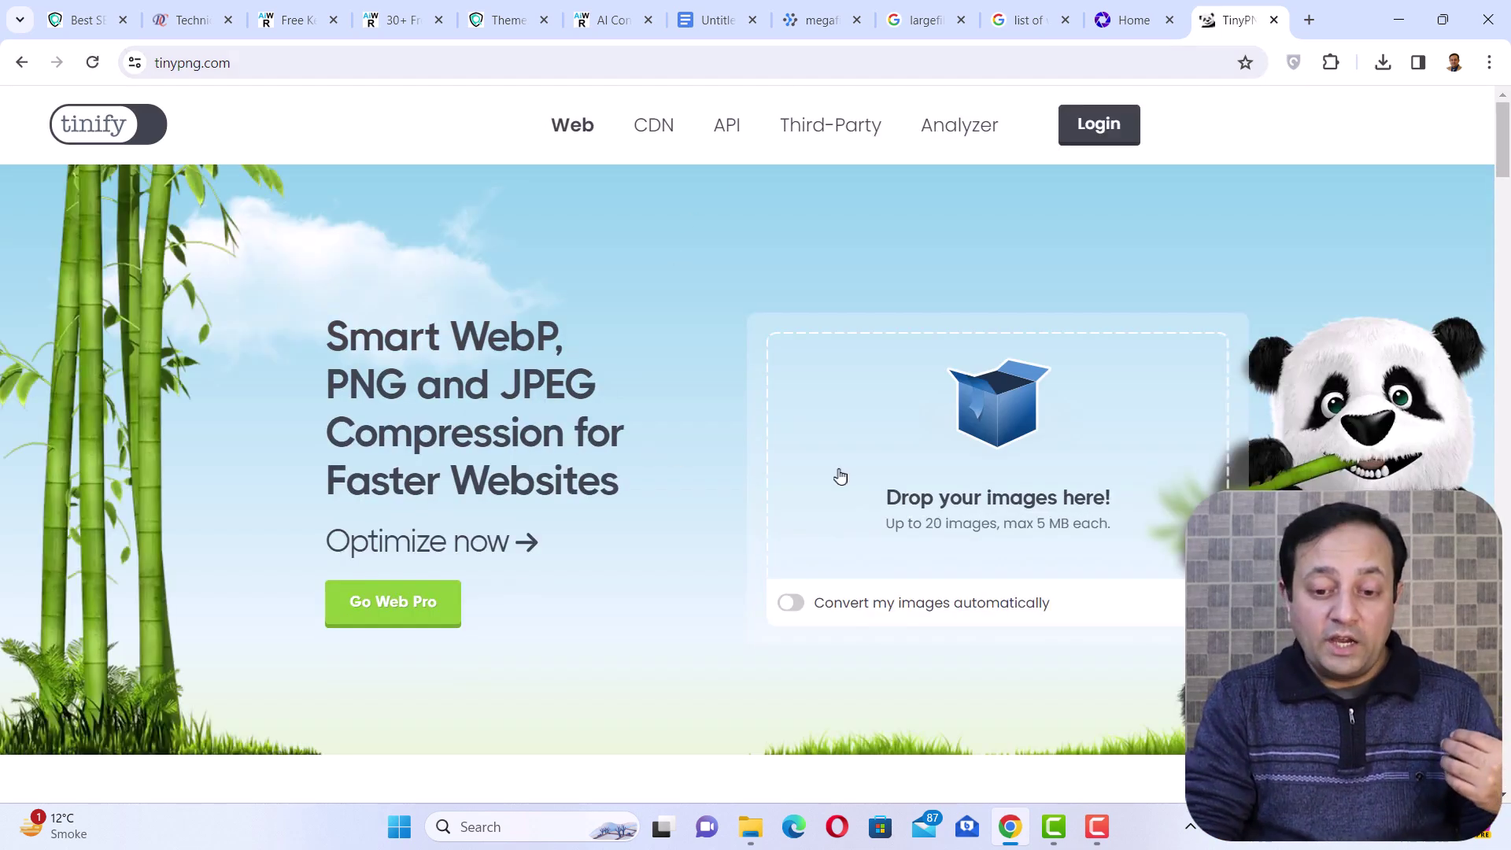
left_click(890, 483)
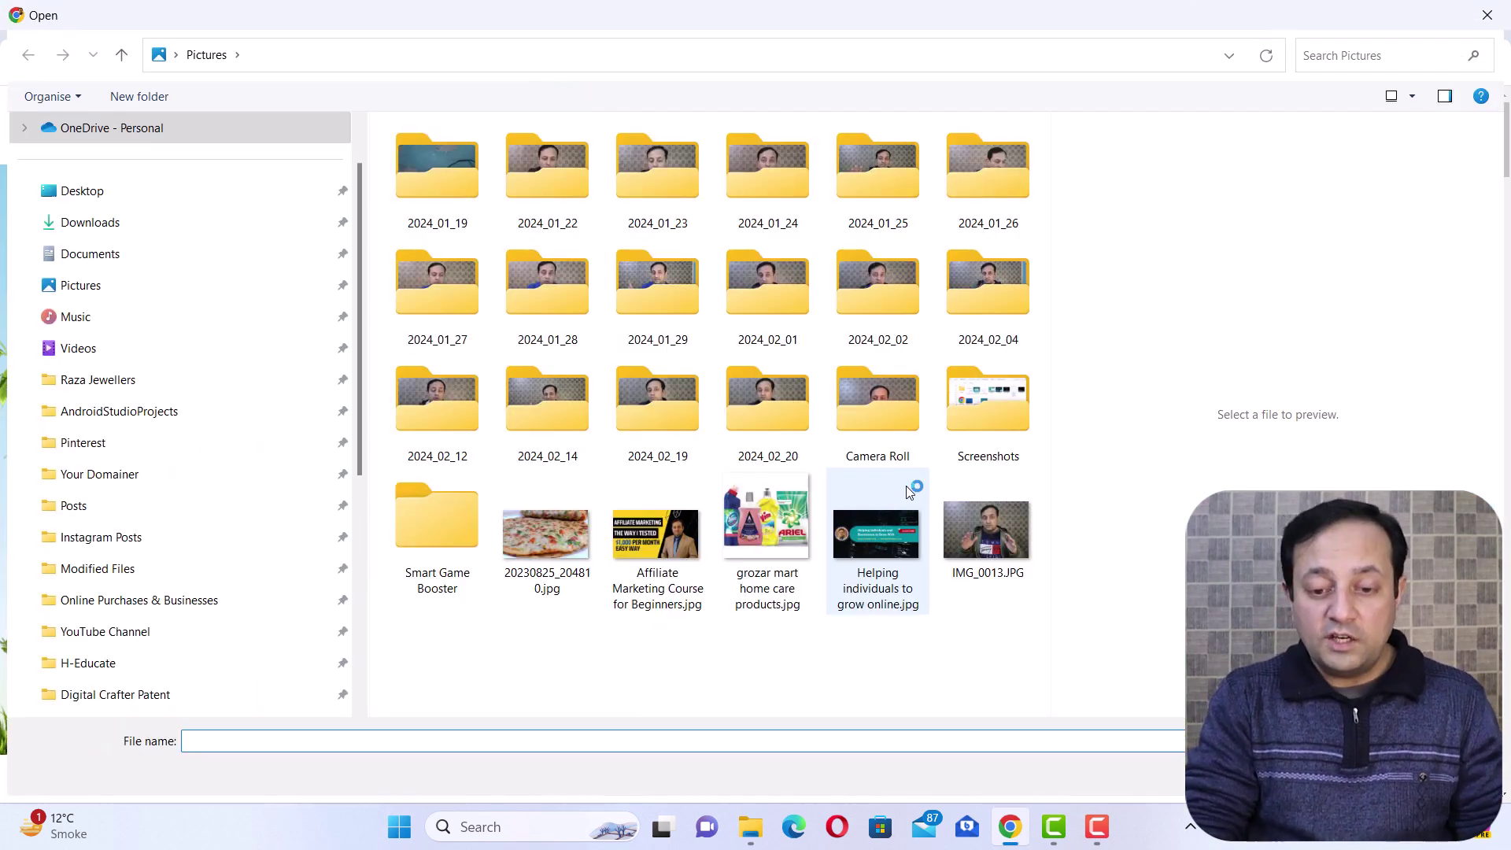
double_click(880, 540)
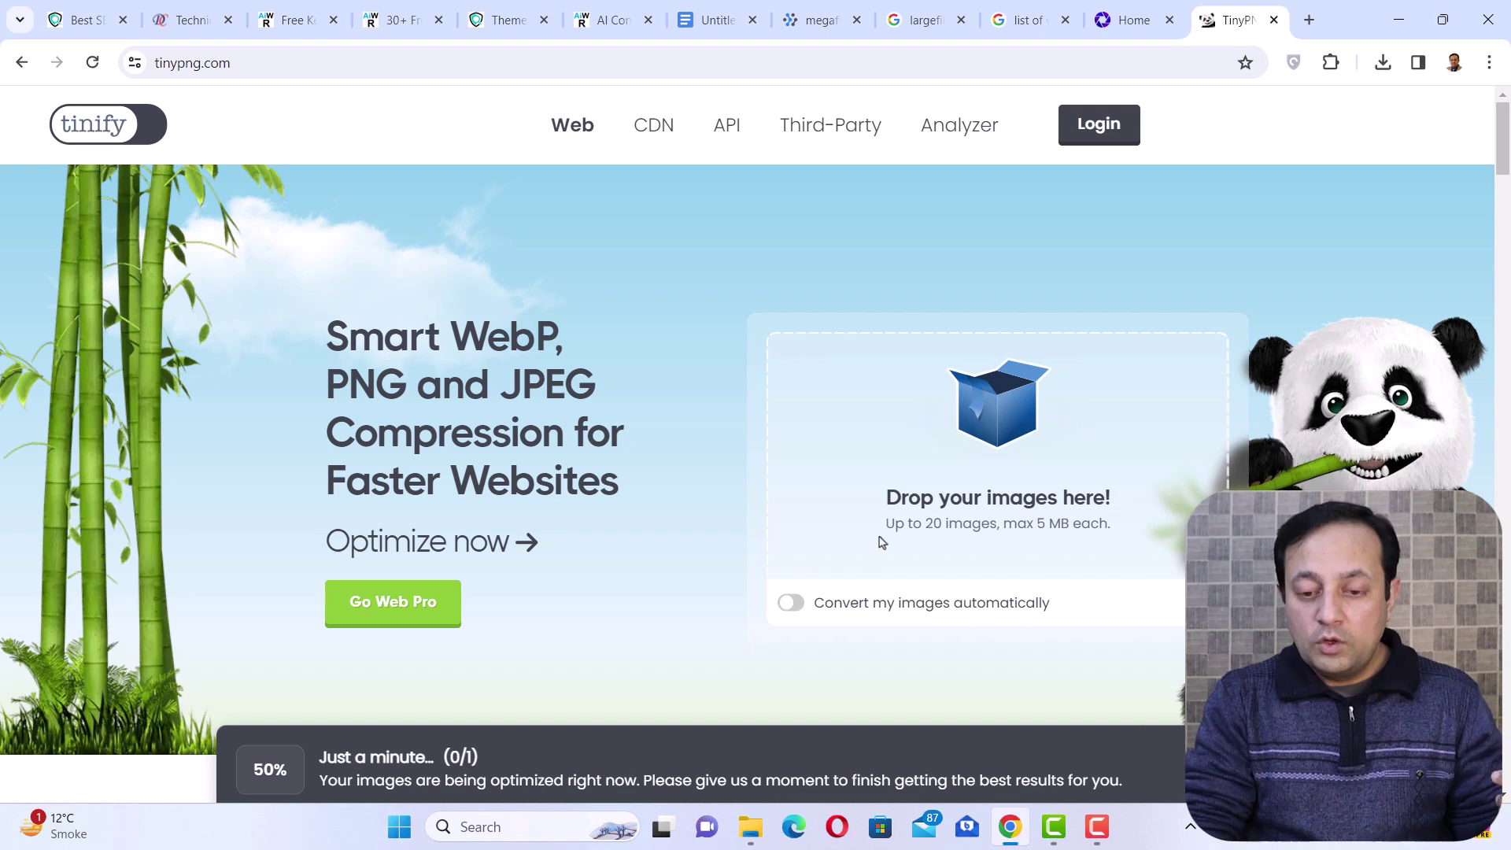
scroll(879, 539, "down", 7)
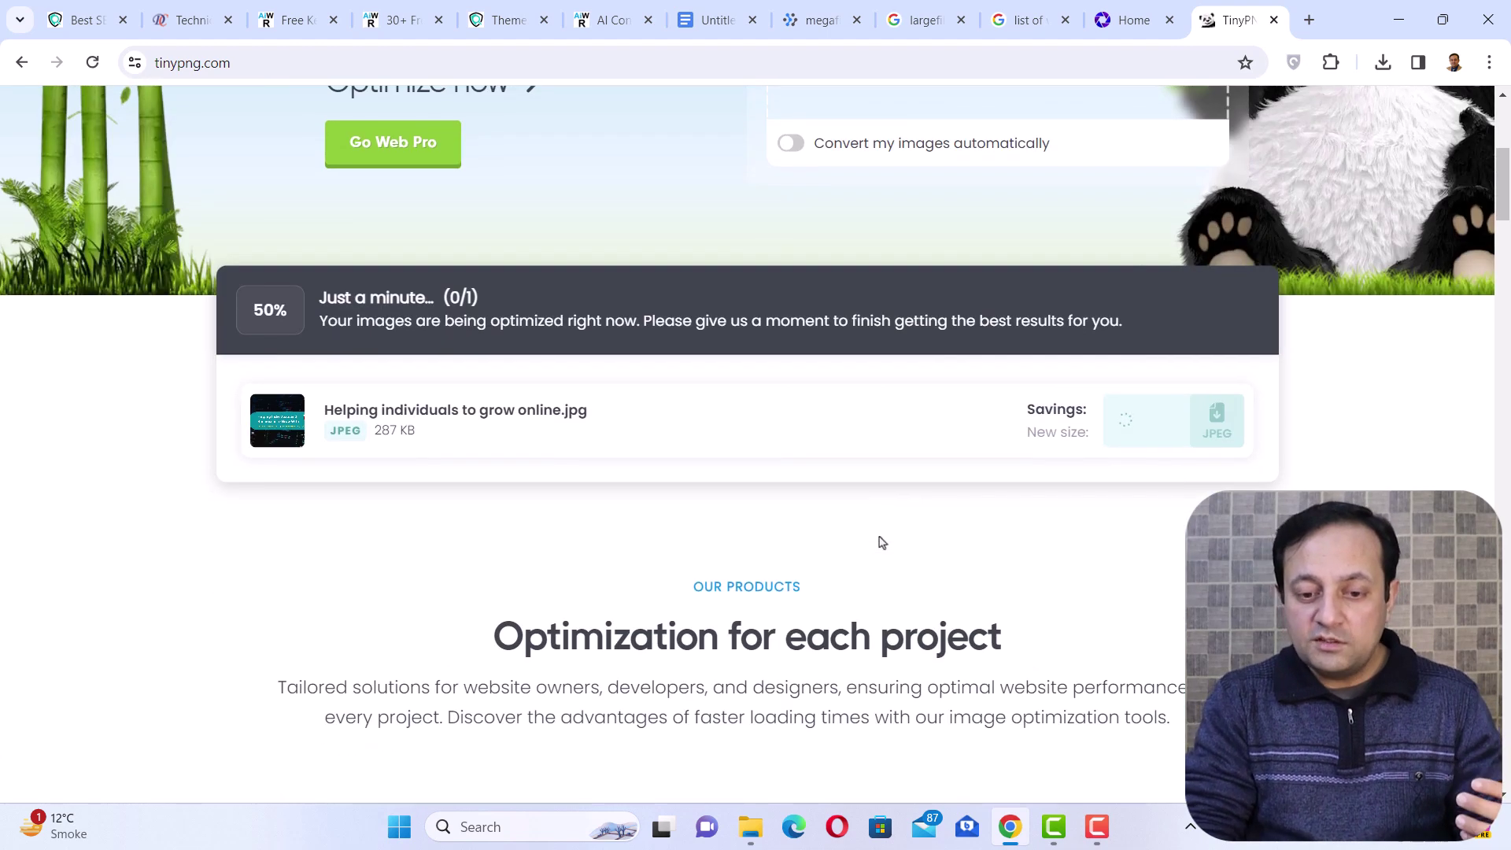
scroll(1115, 512, "up", 2)
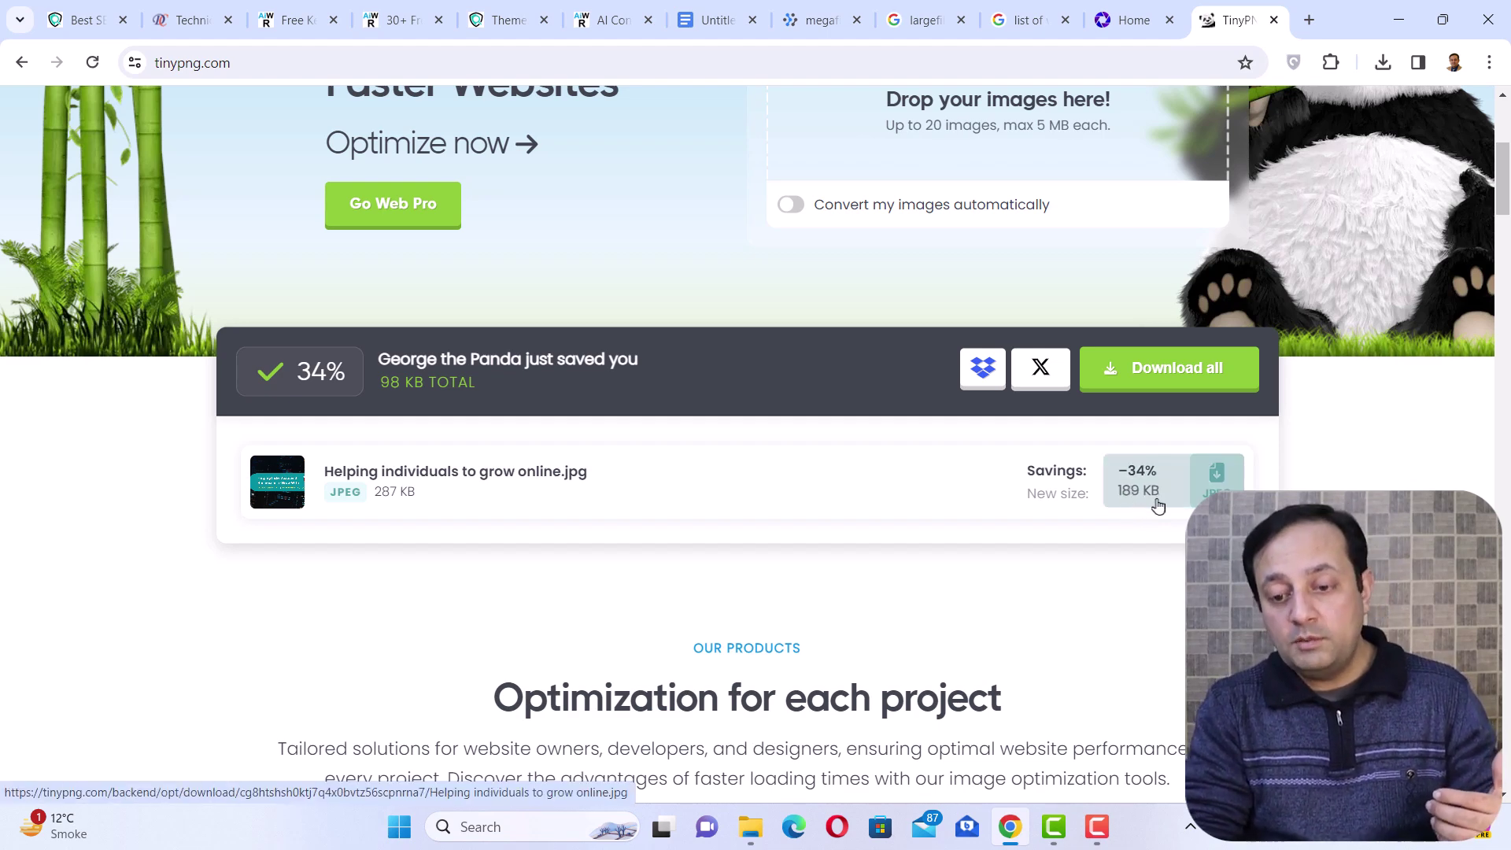
- Compare TinyPNG's result with ResizeImage.me's 123.79 kB optimized size
key("ctrl+shift+Tab")
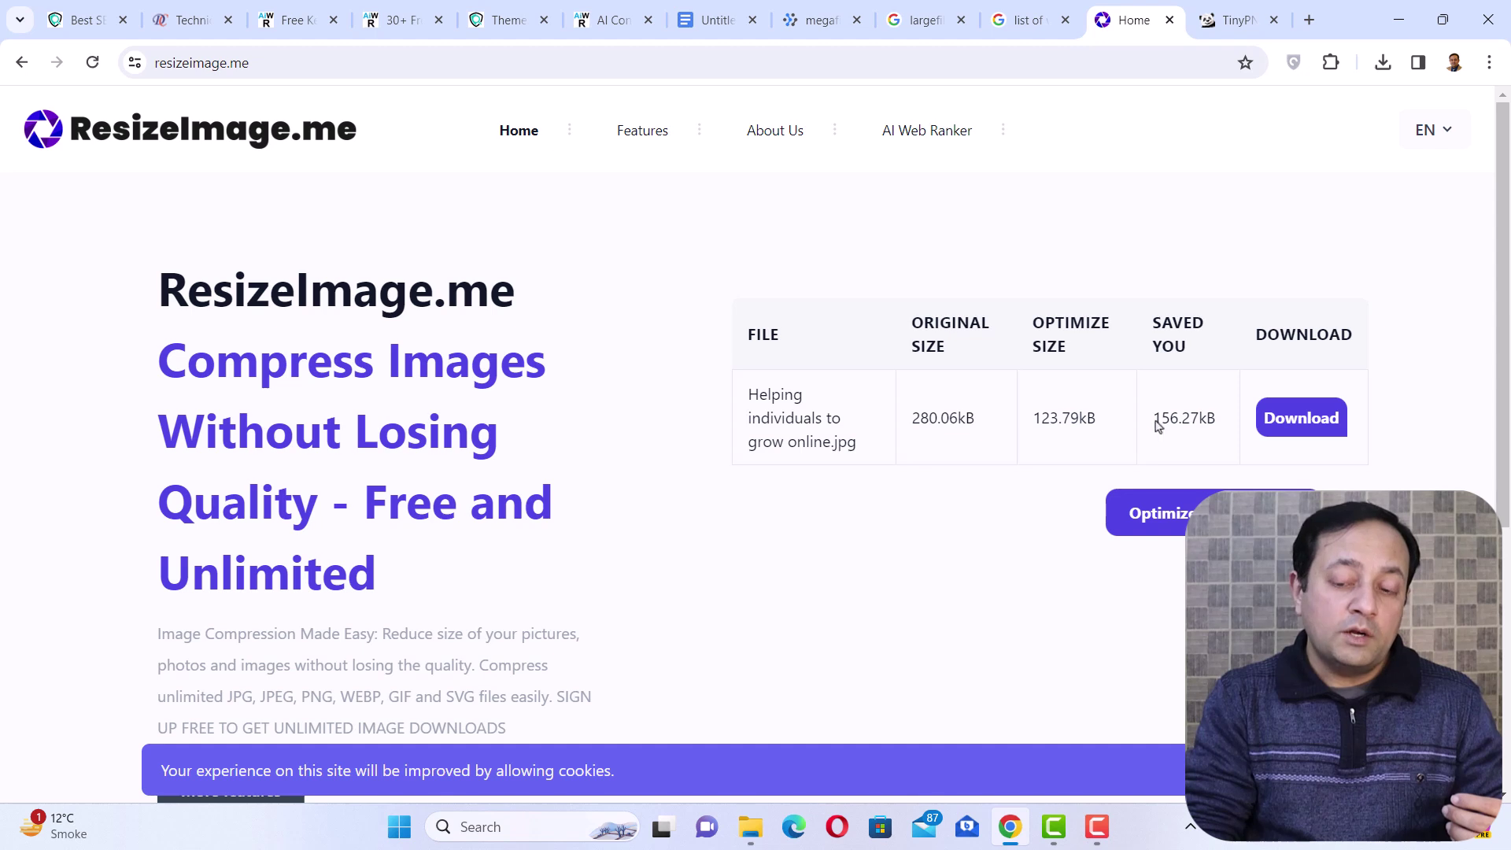
double_click(1037, 420)
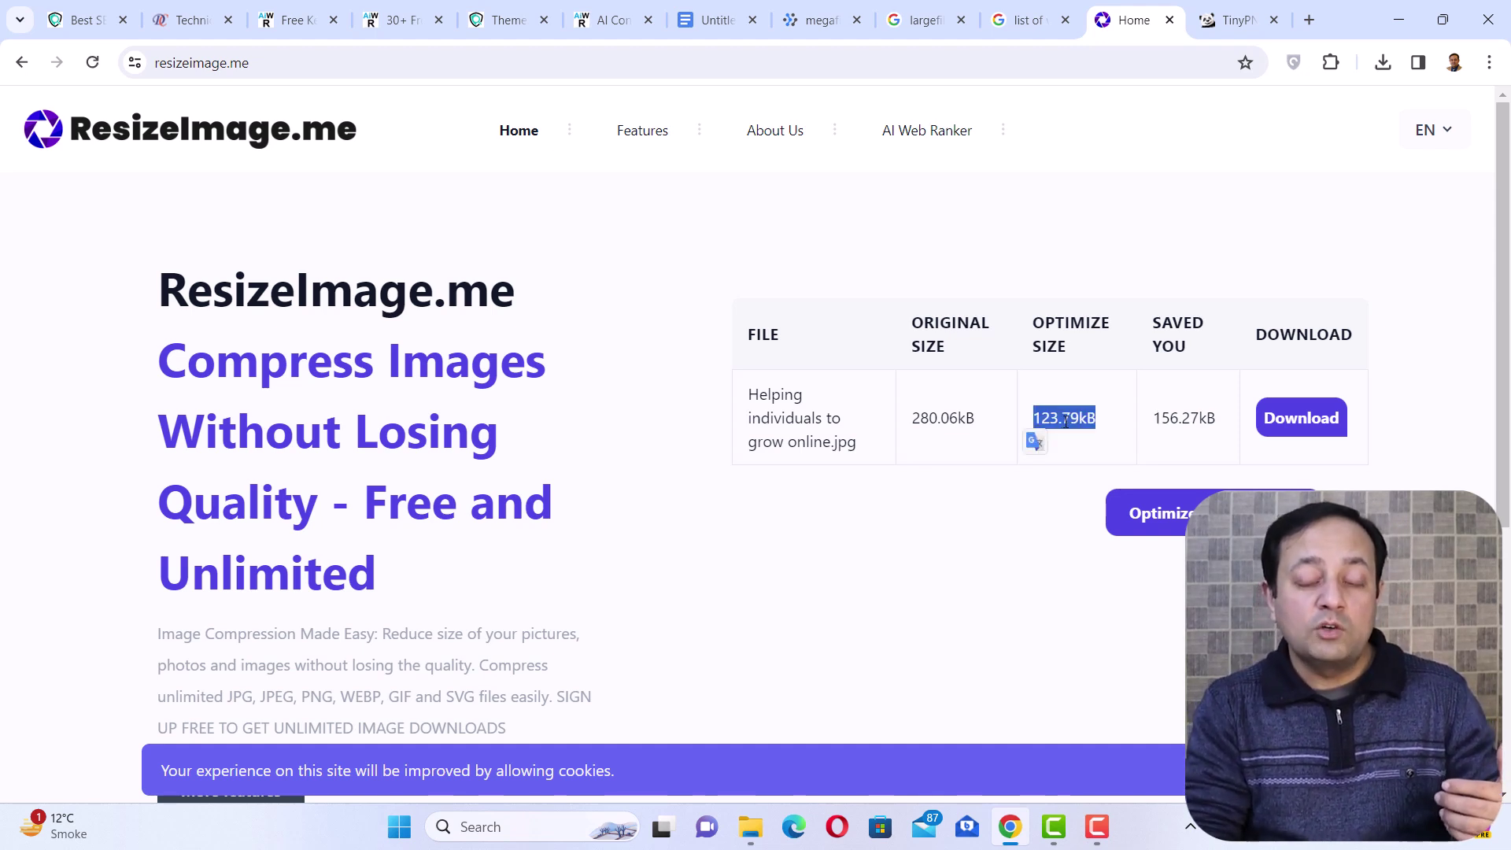
key("ctrl+Tab")
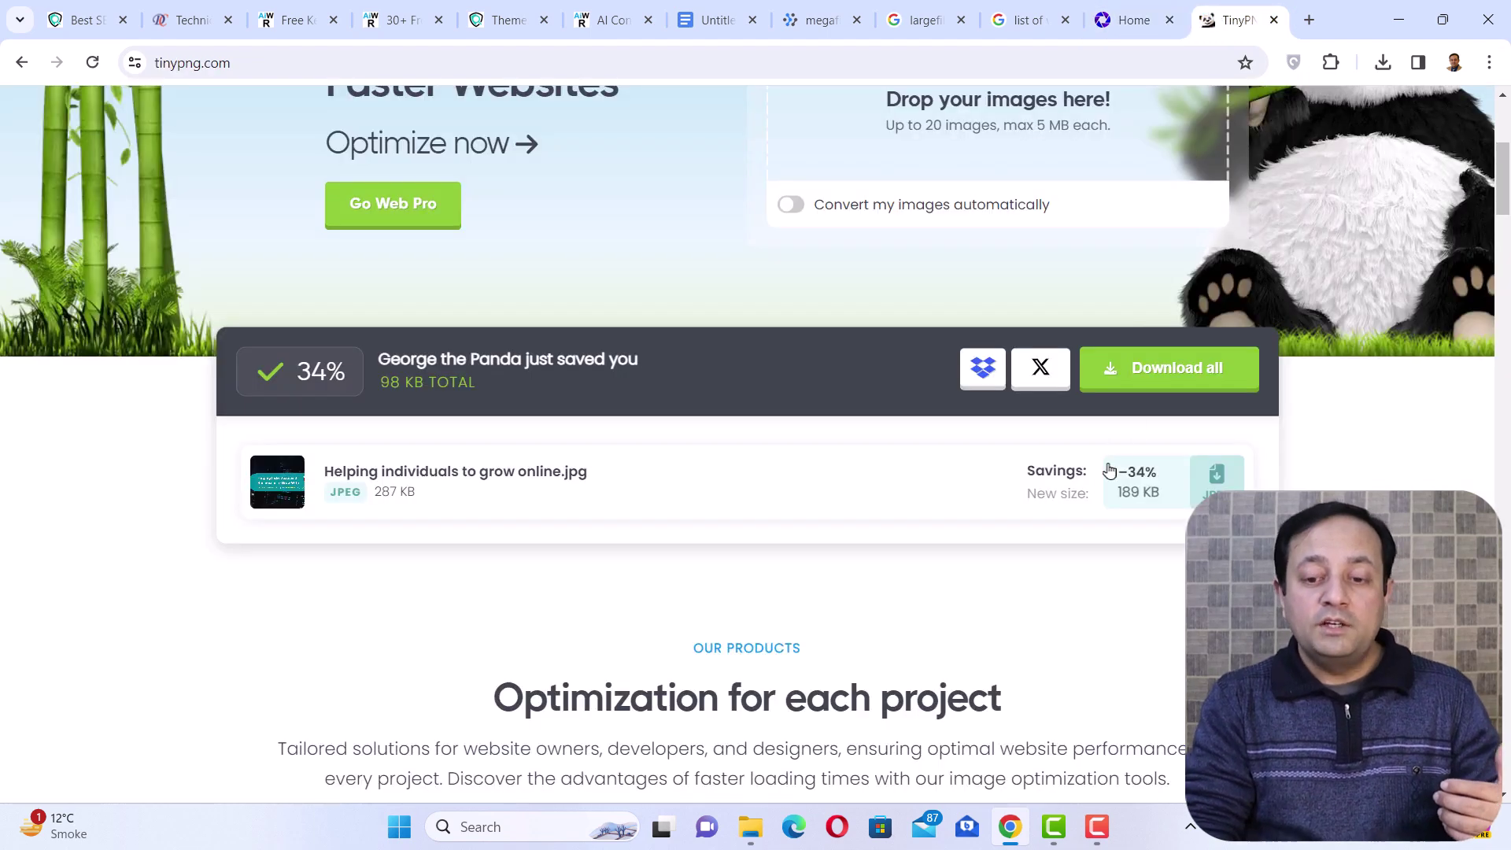